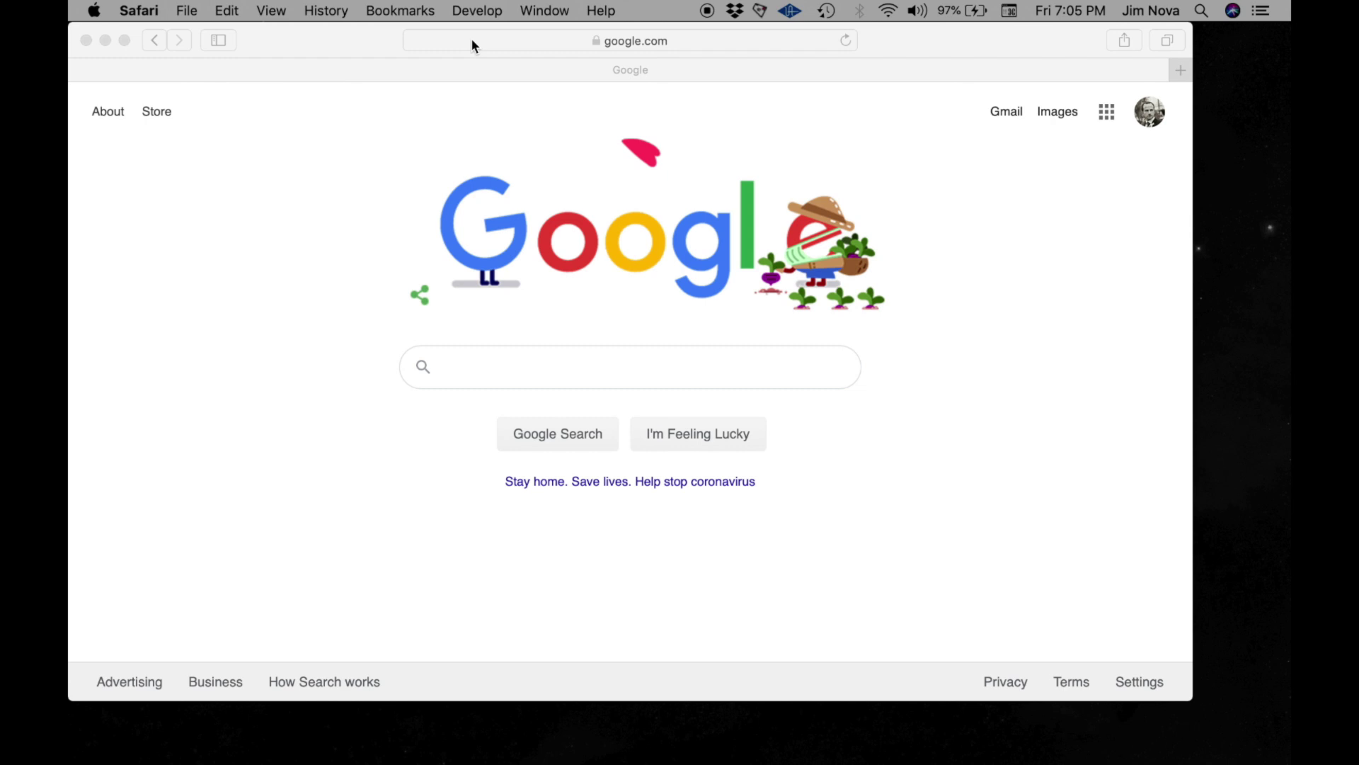
Go to audacityteam.org and open its Mac download page.
click(473, 42)
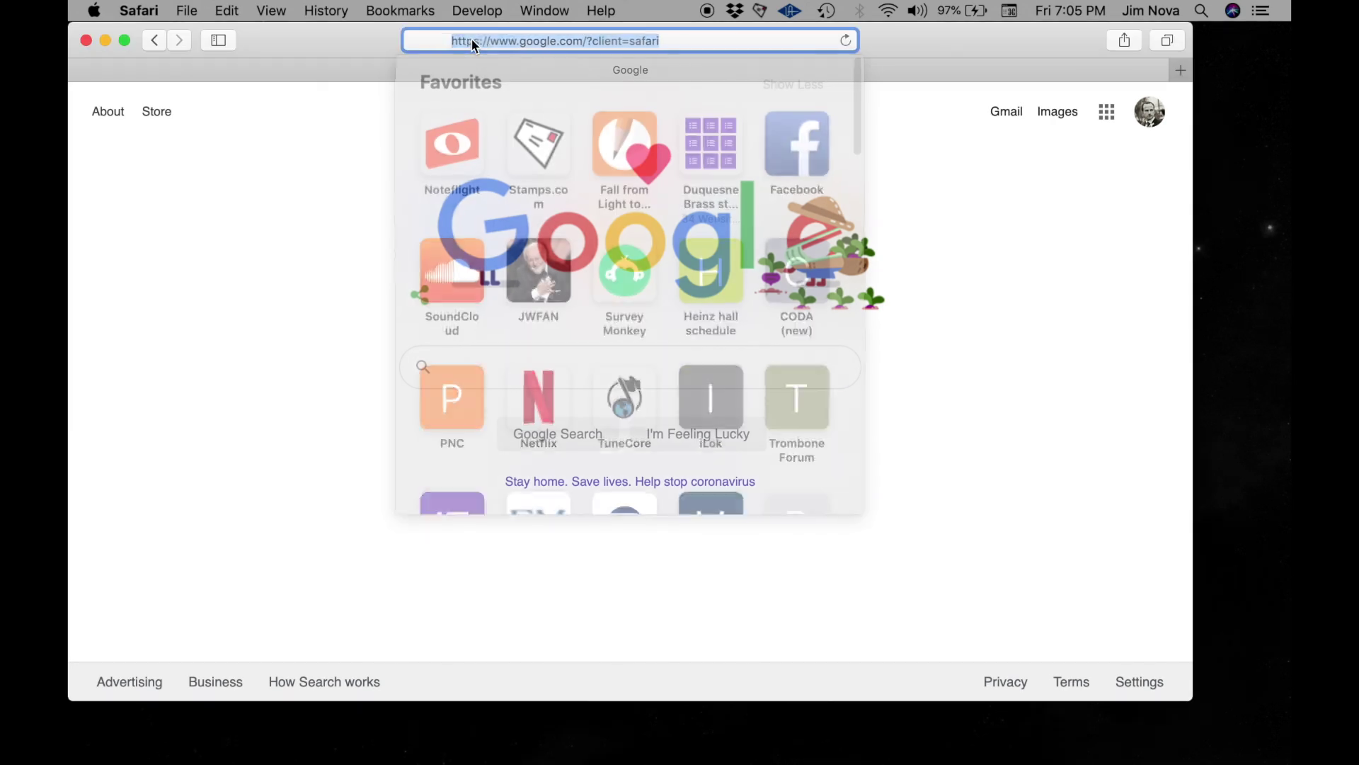
text(audacityteam)
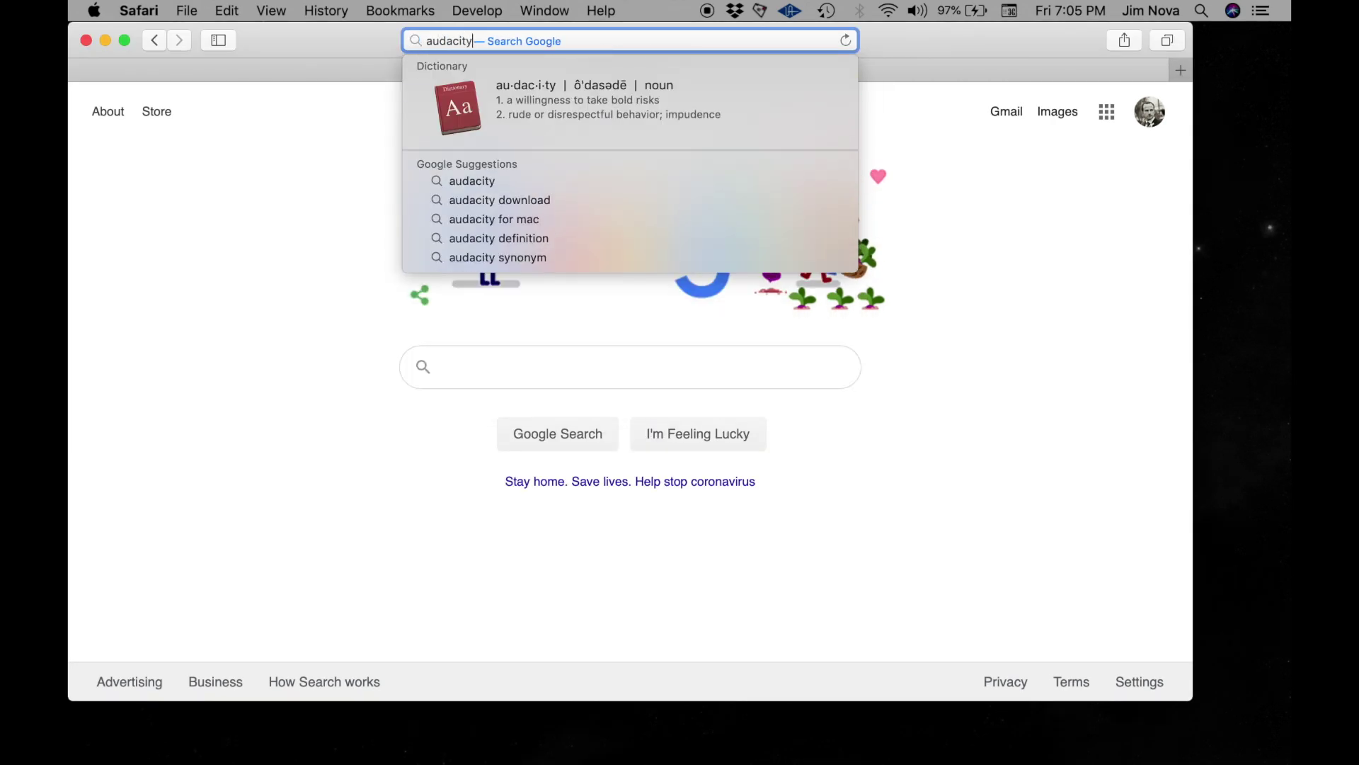
text(.org)
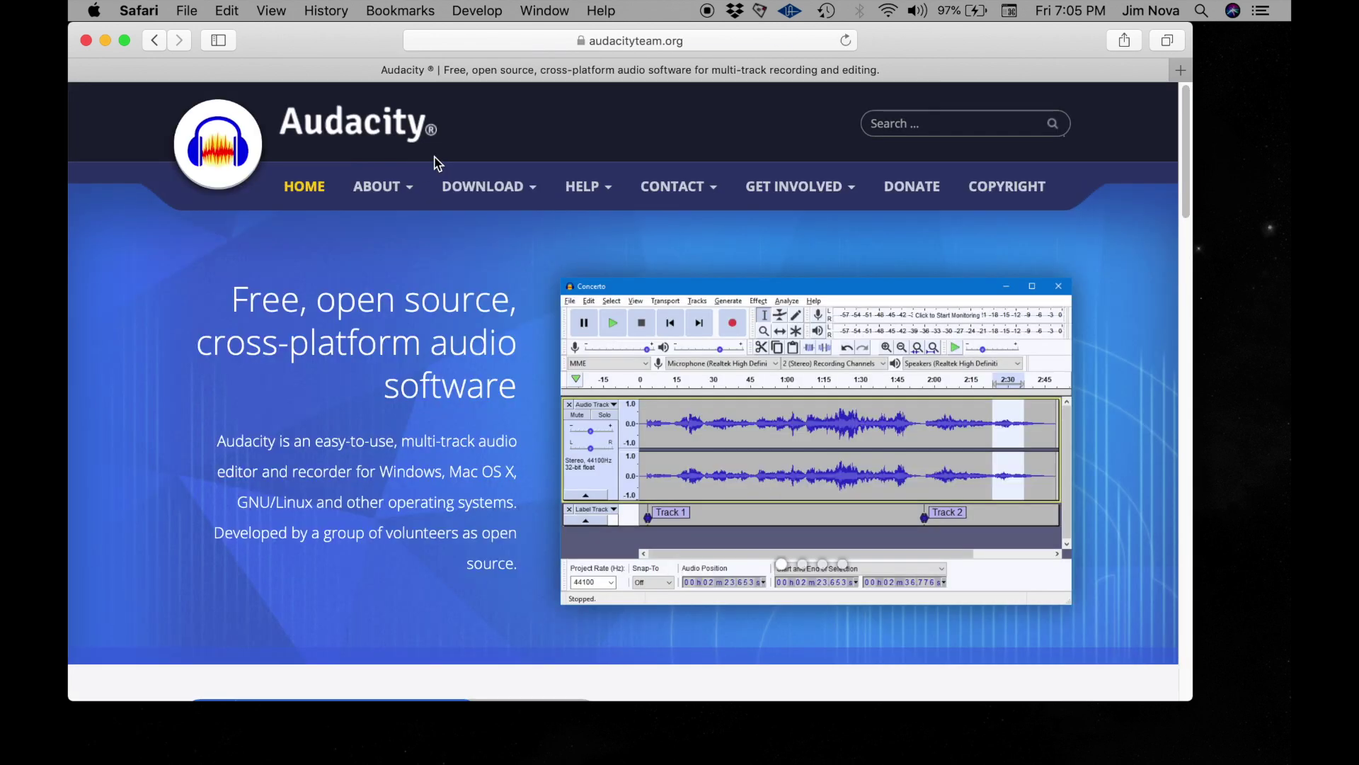
mouse_move(485, 188)
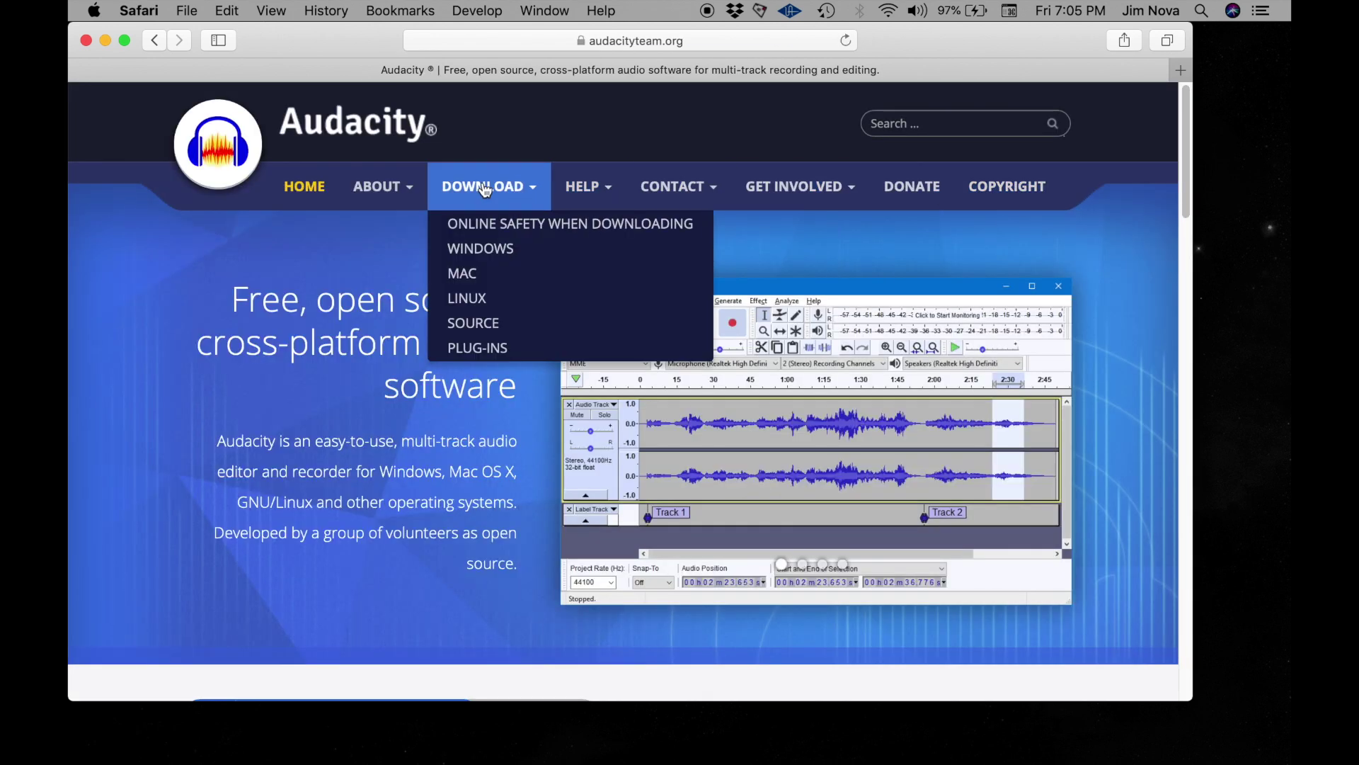
click(467, 273)
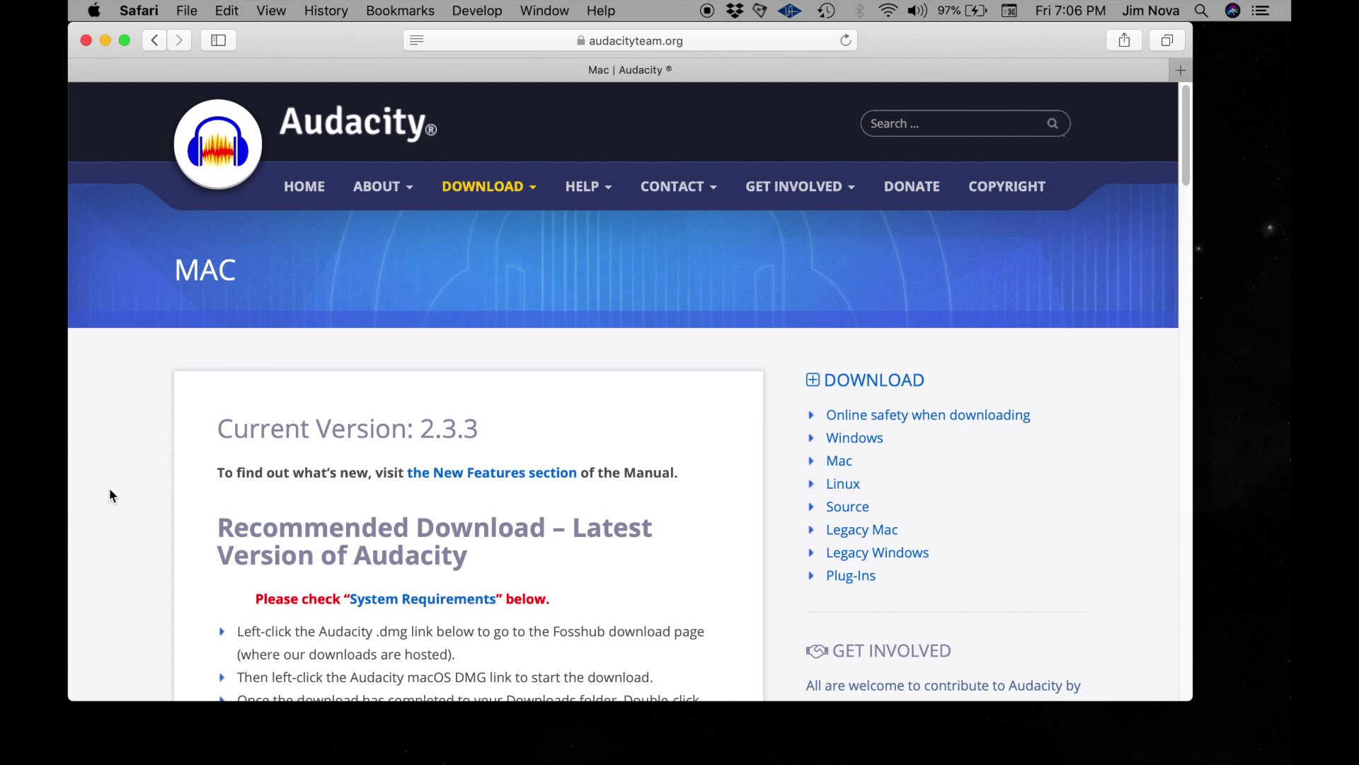
Follow the Audacity 2.3.3 .dmg file link to the FossHub download page.
scroll(103, 547, down, 10)
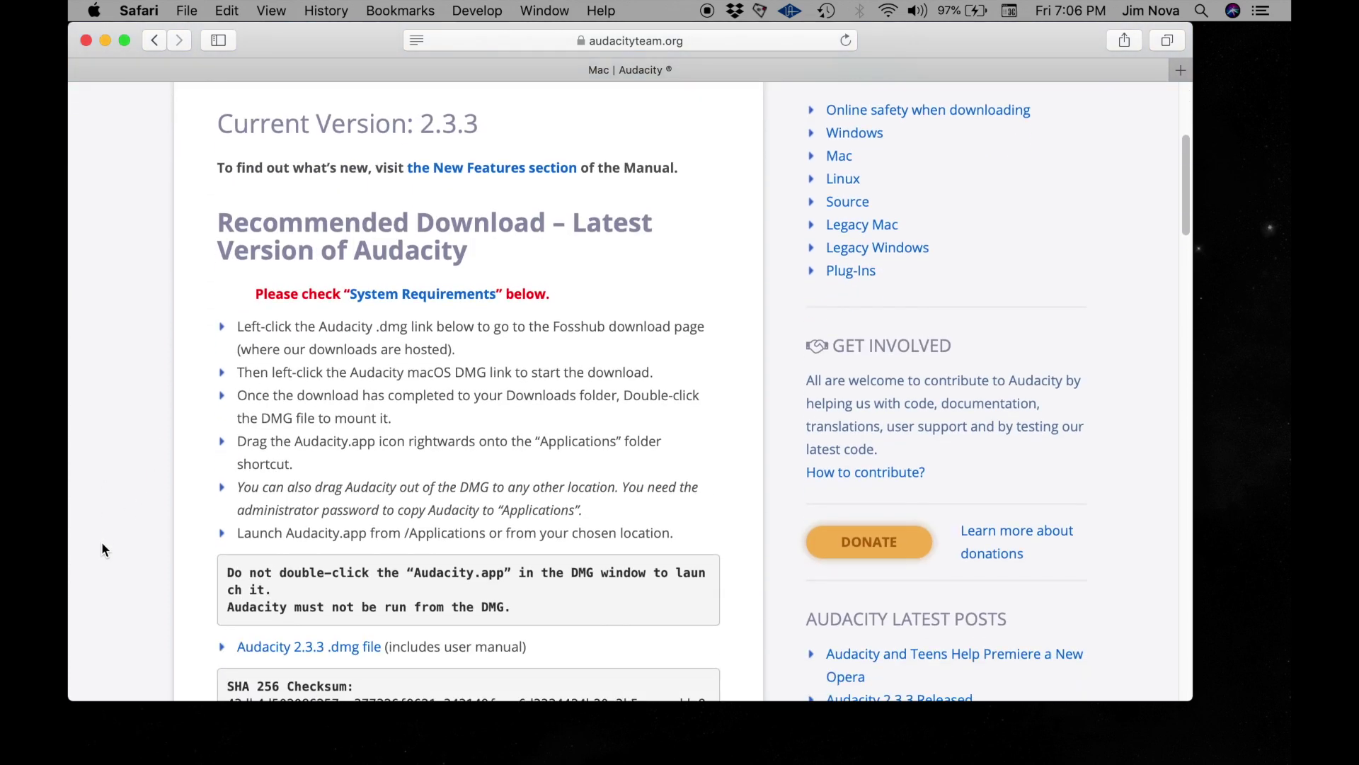
scroll(101, 547, down, 2)
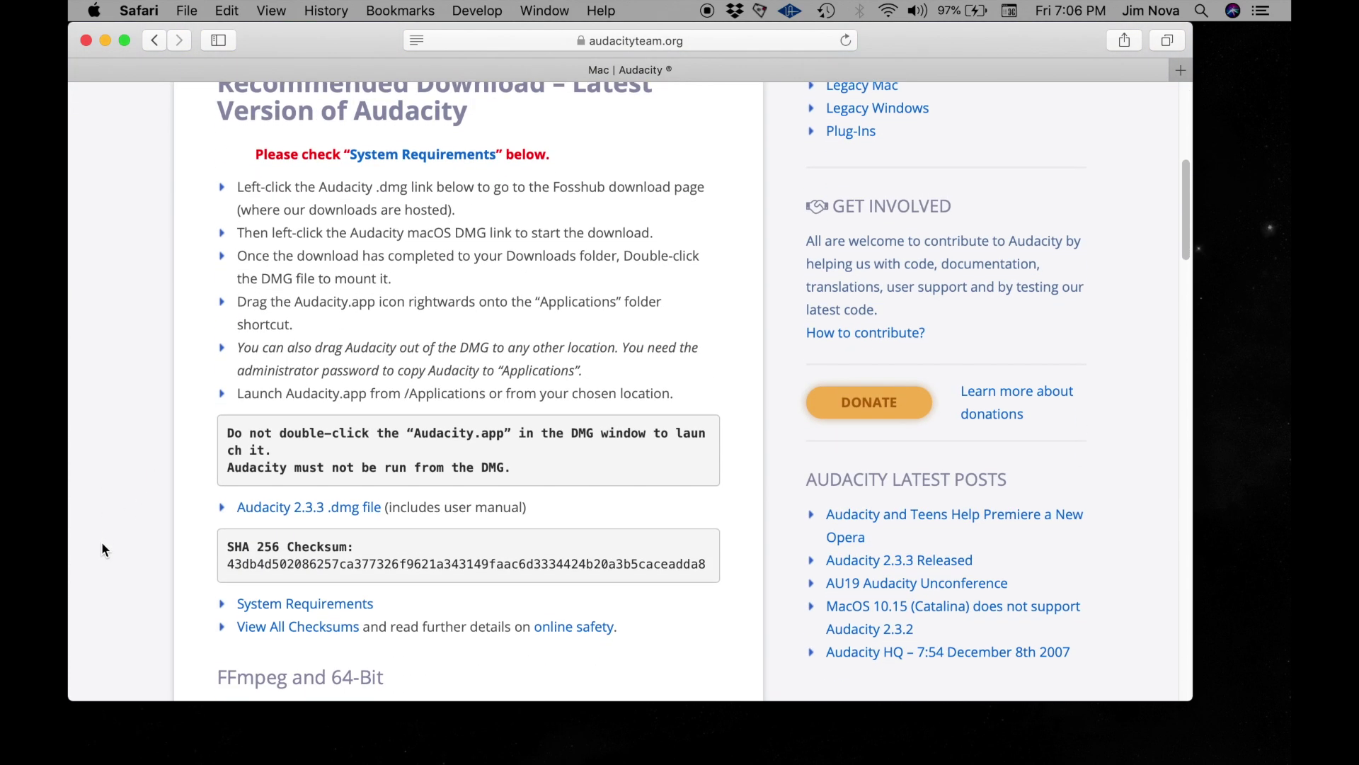
click(284, 507)
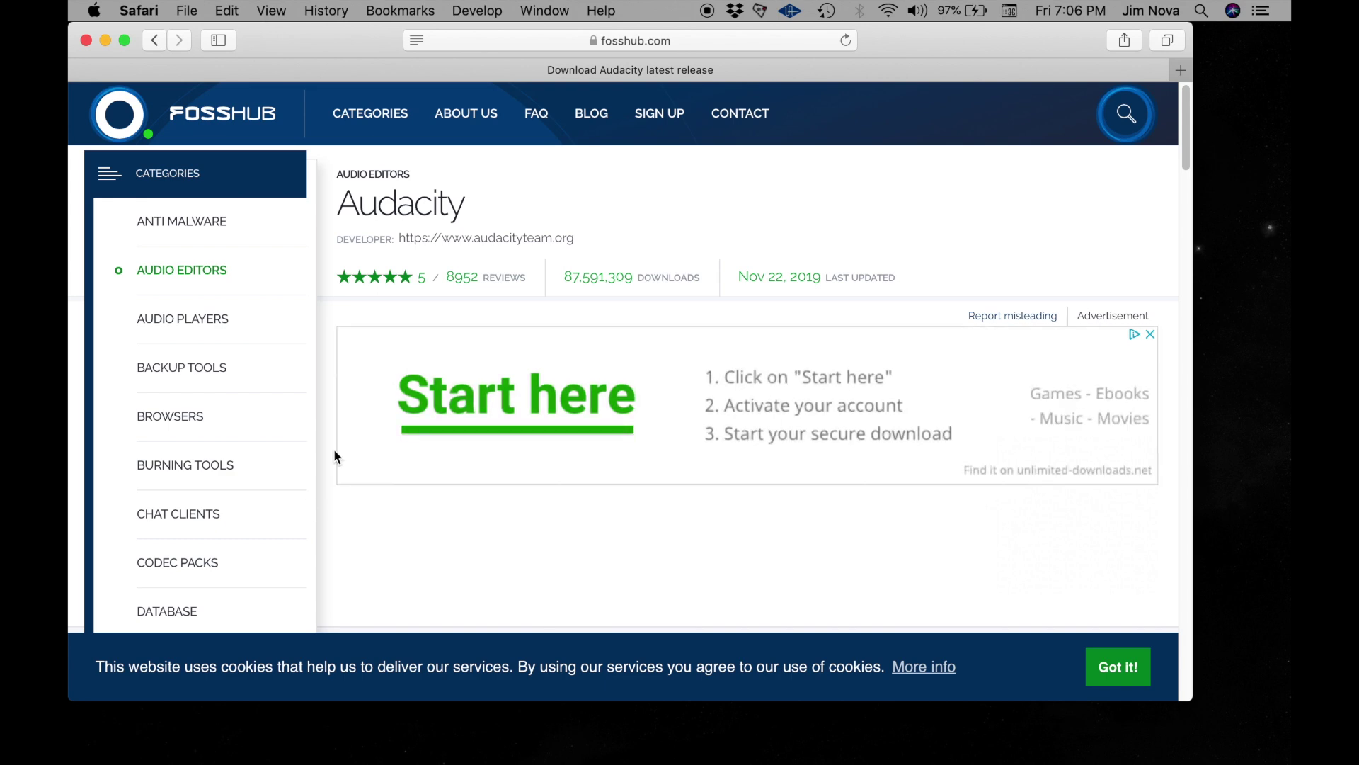
Download the Audacity macOS DMG from the FossHub table.
scroll(335, 454, down, 5)
scroll(337, 455, down, 1)
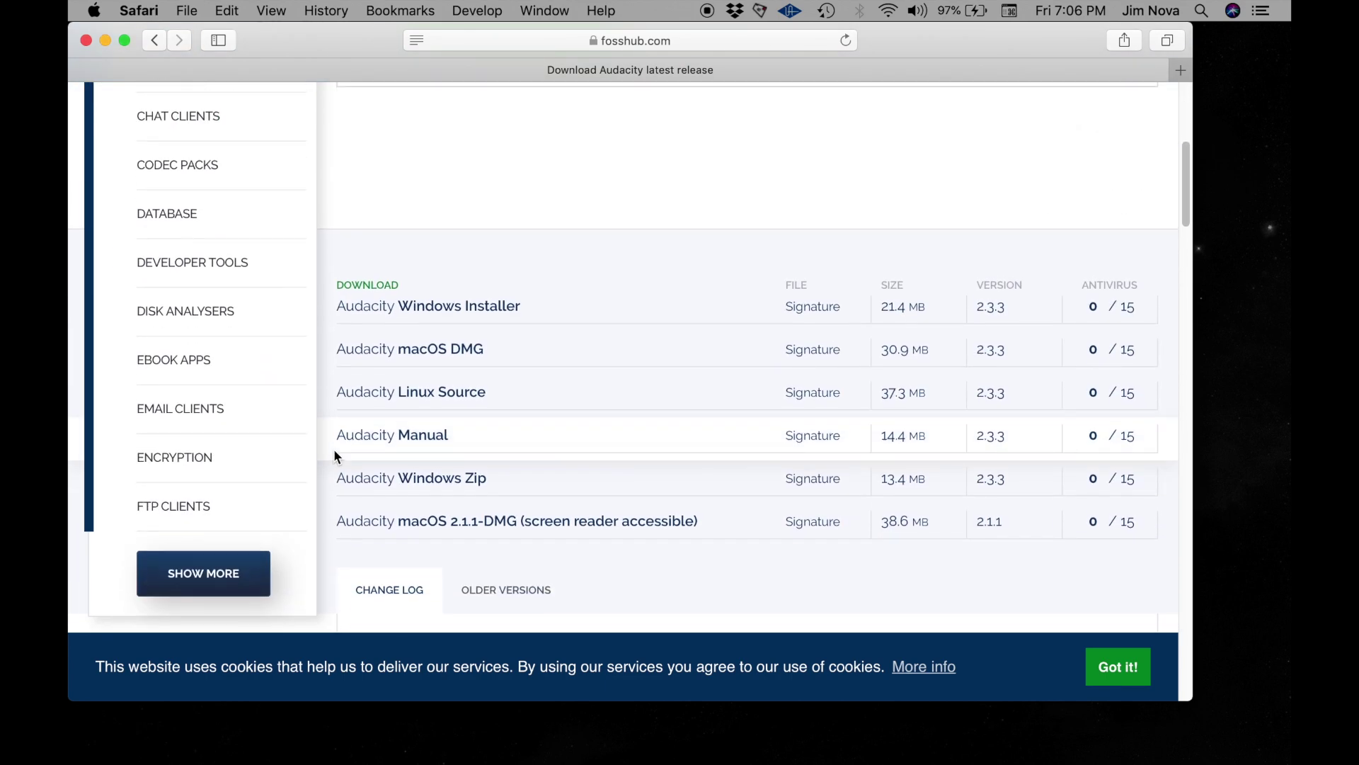
click(428, 350)
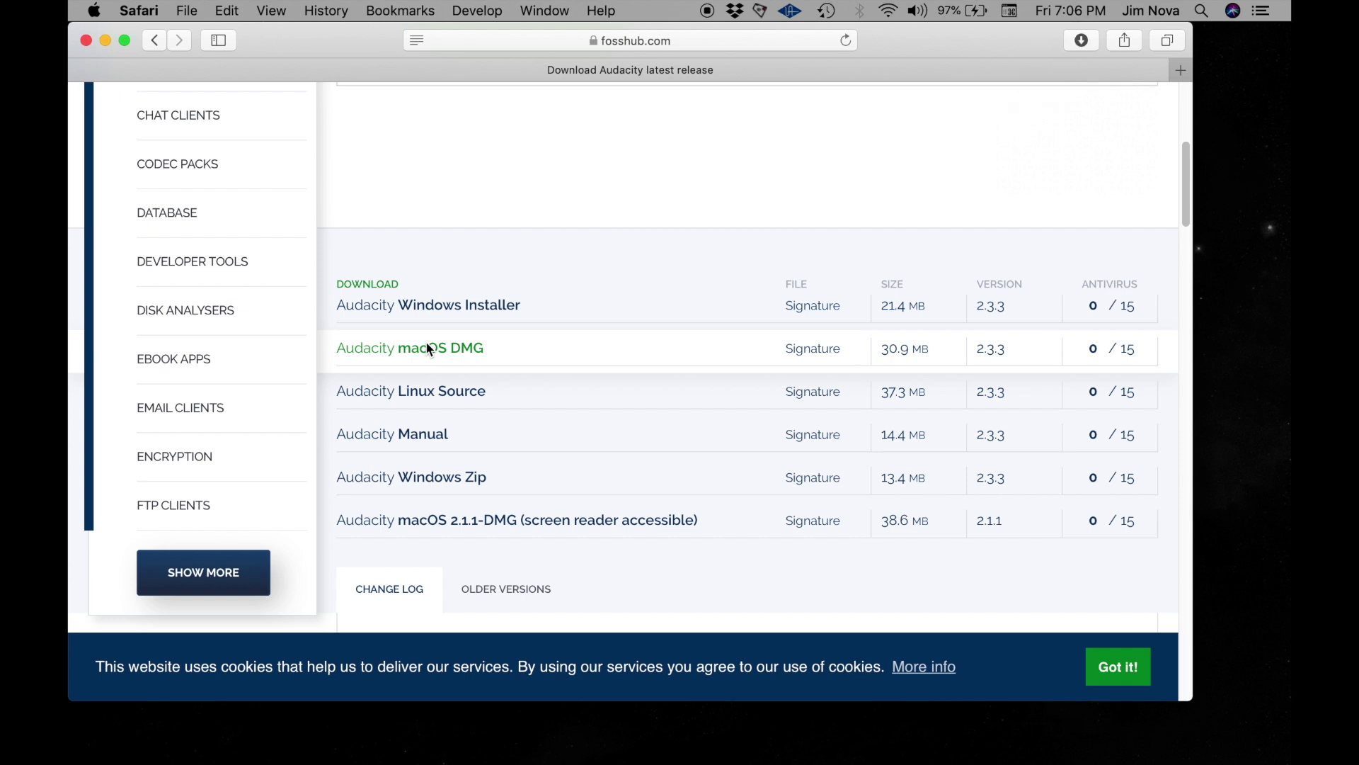
Open the downloaded audacity-macos-2.3.3.dmg from Safari's downloads list.
click(1080, 41)
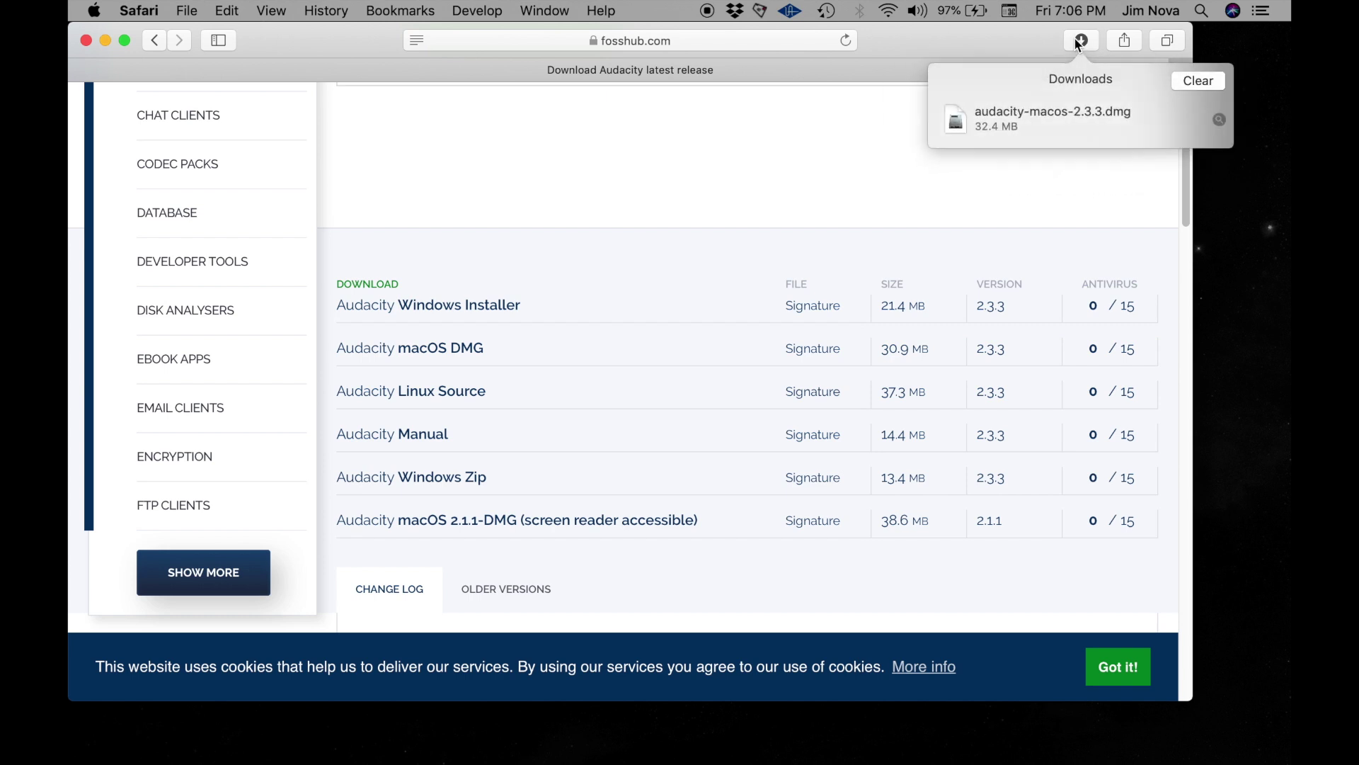
click(960, 121)
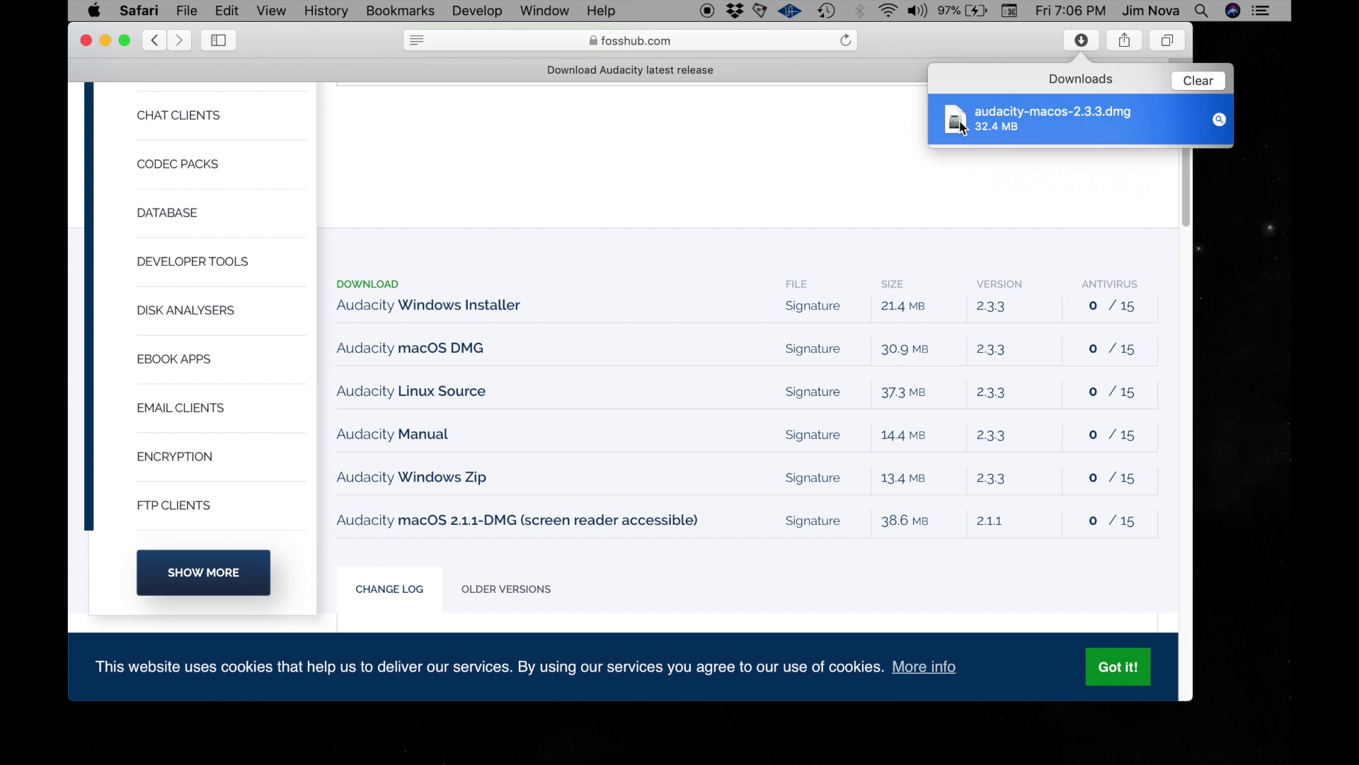
double_click(959, 121)
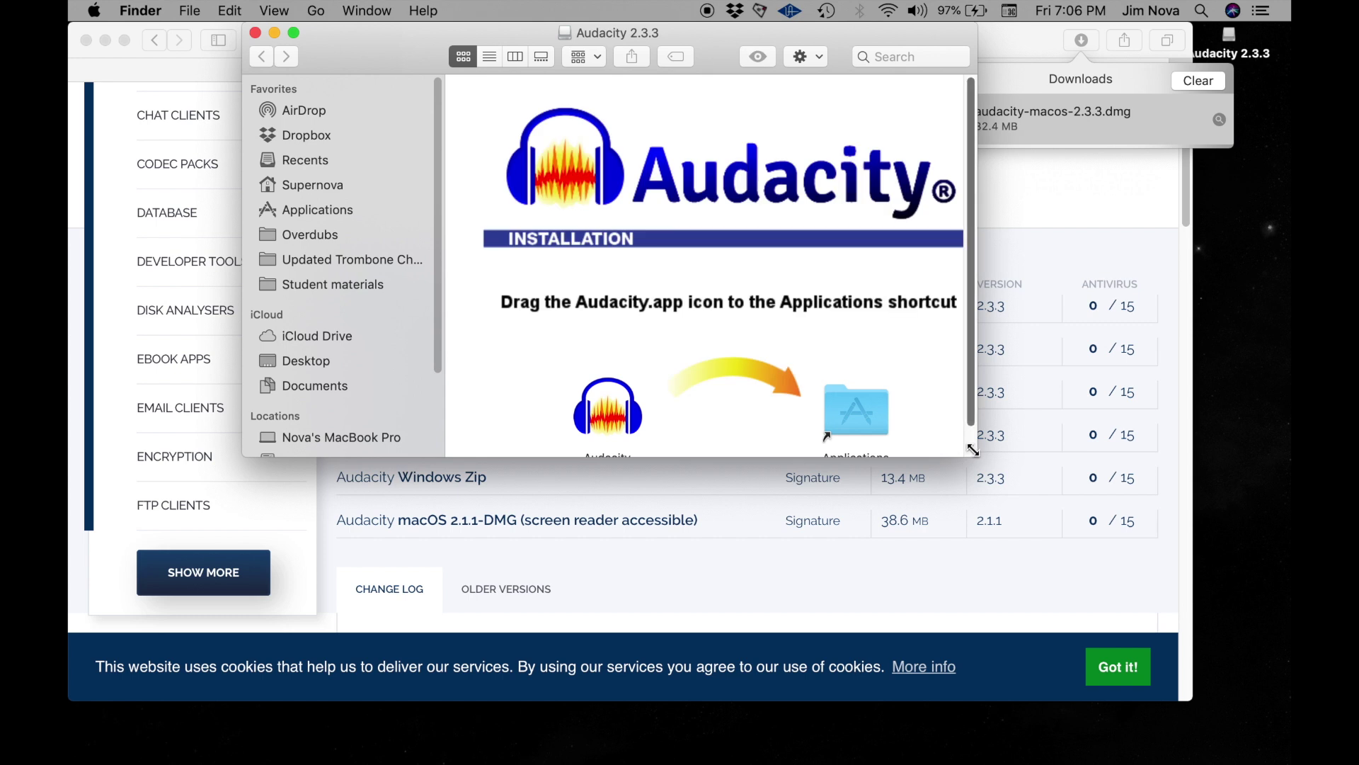
Copy Audacity into the Applications folder from the installer window and launch it.
drag(975, 454, 1013, 522)
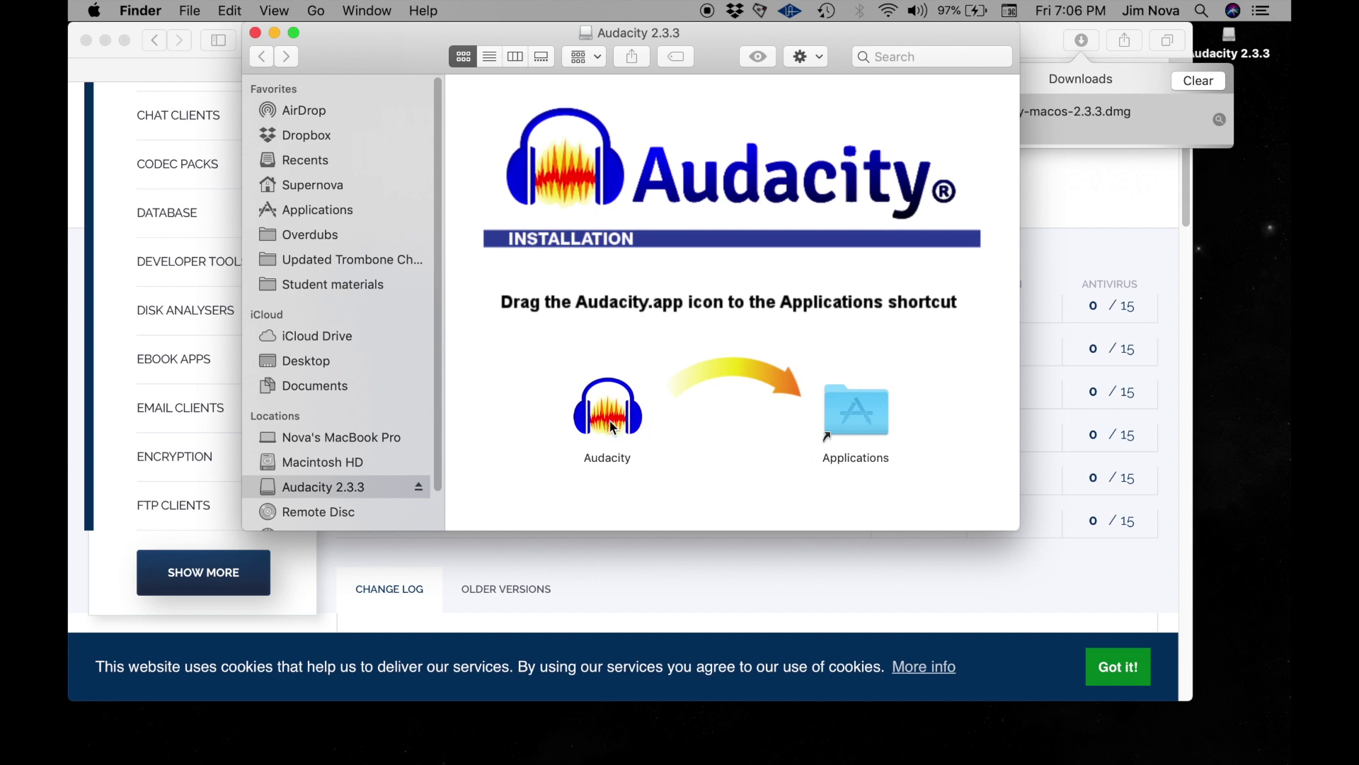
drag(611, 421, 860, 414)
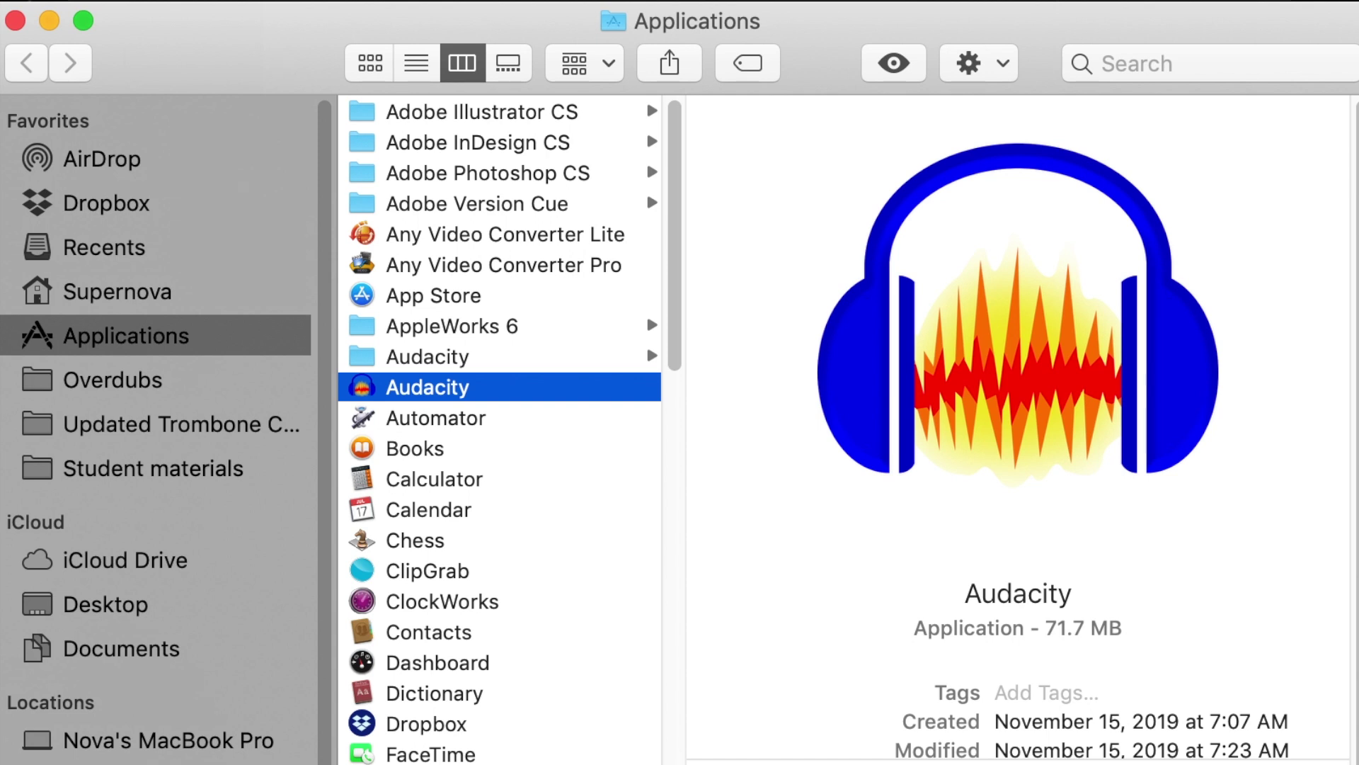
double_click(450, 400)
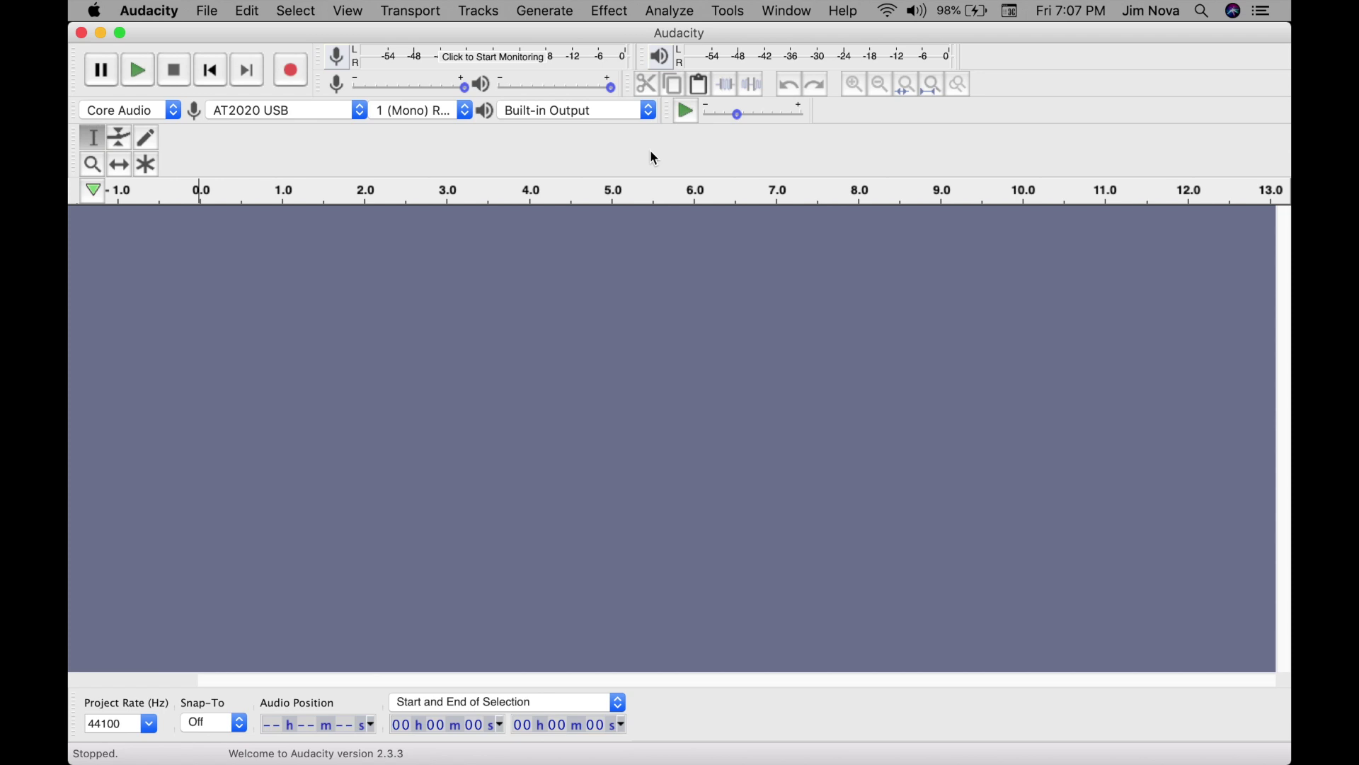
Keep overdub playback on and AT2020 USB as the recording device, then confirm Preferences.
click(153, 9)
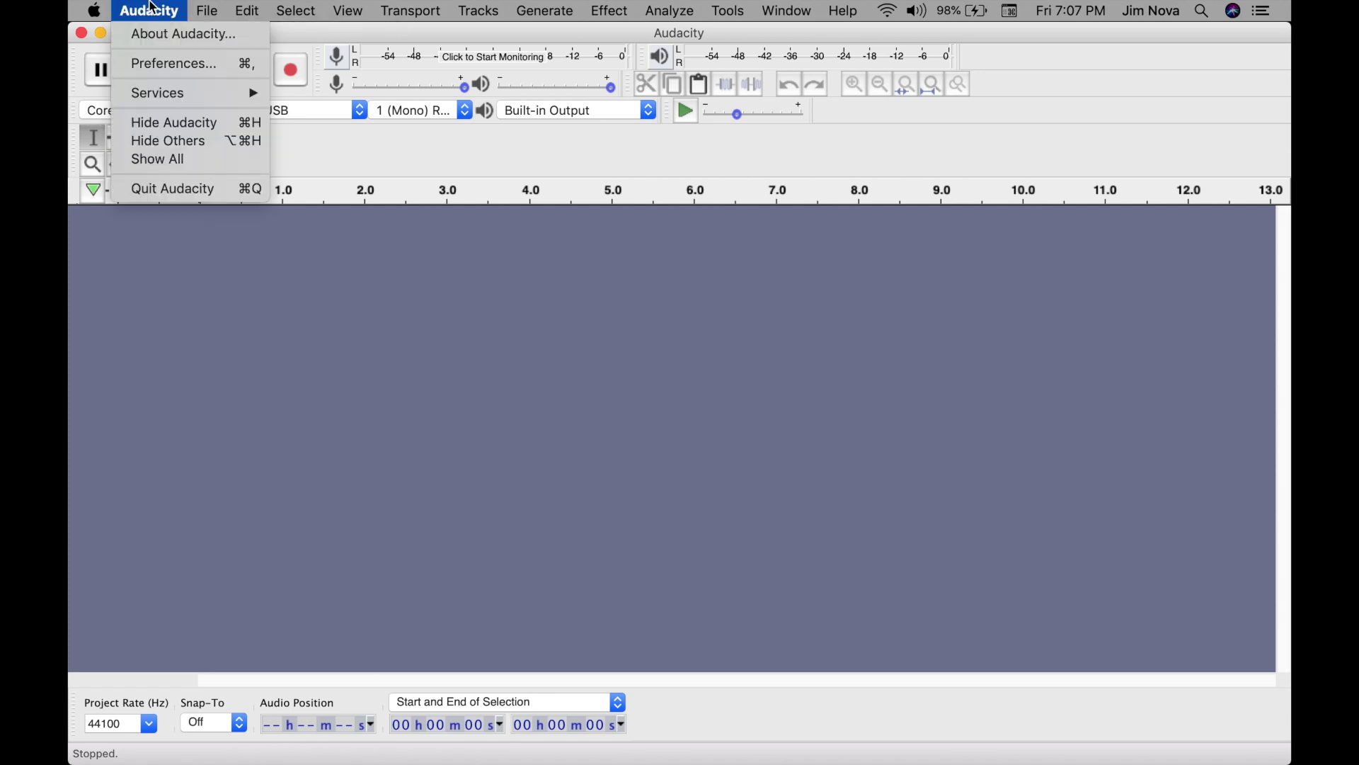
click(182, 73)
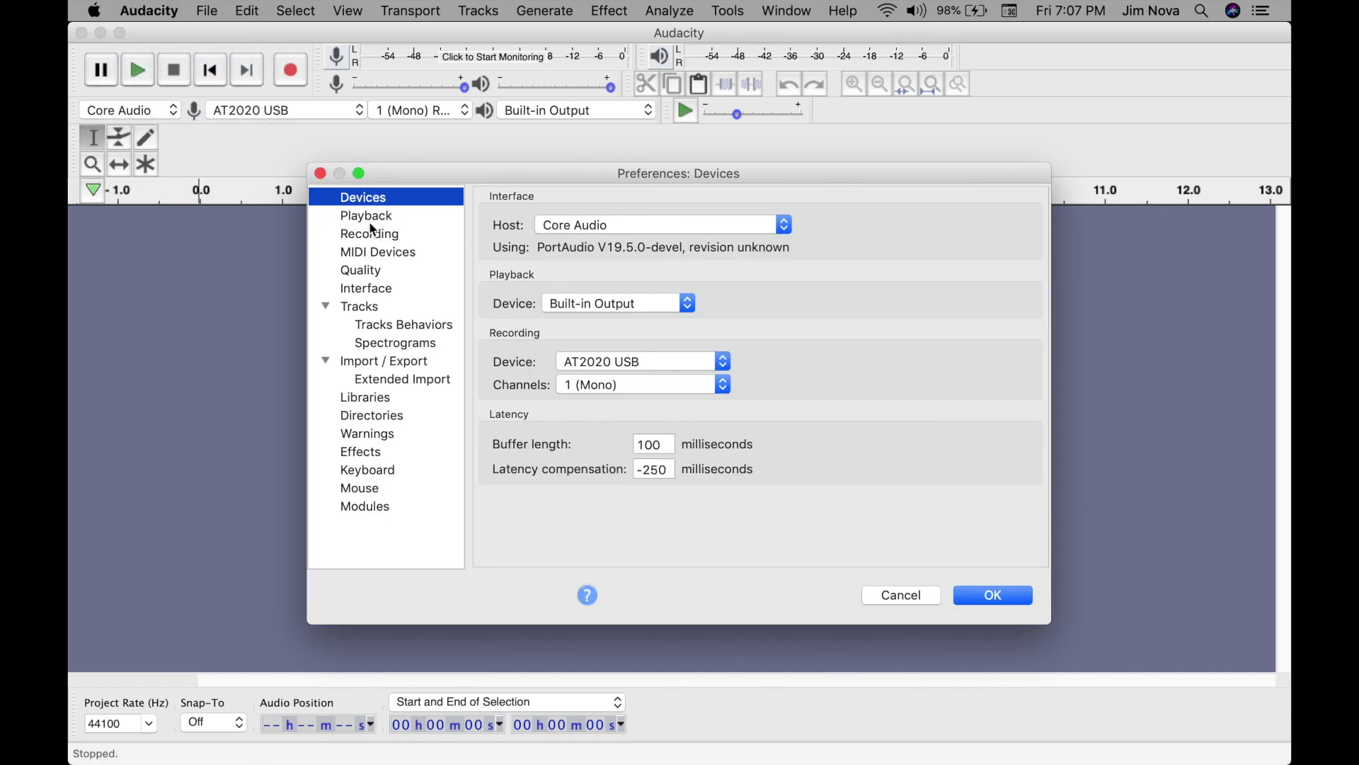
click(370, 234)
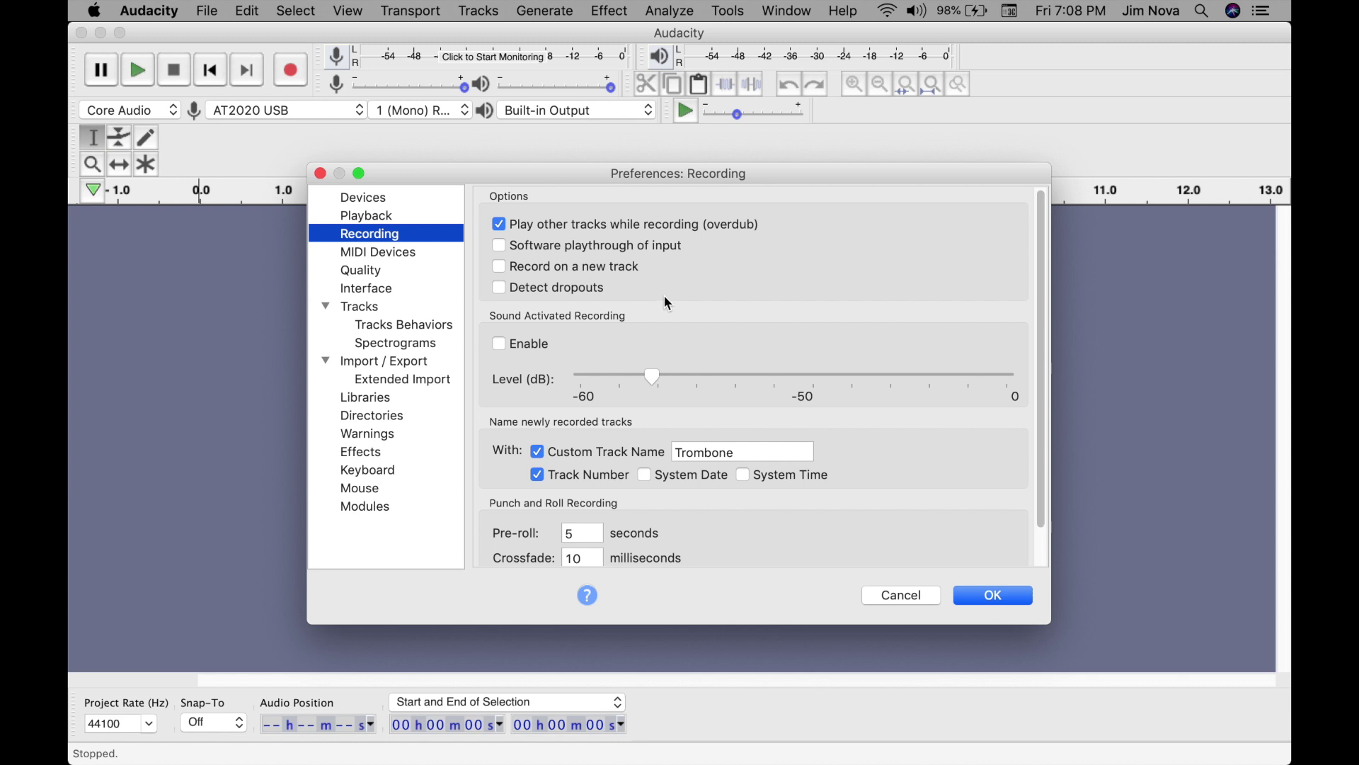
click(373, 202)
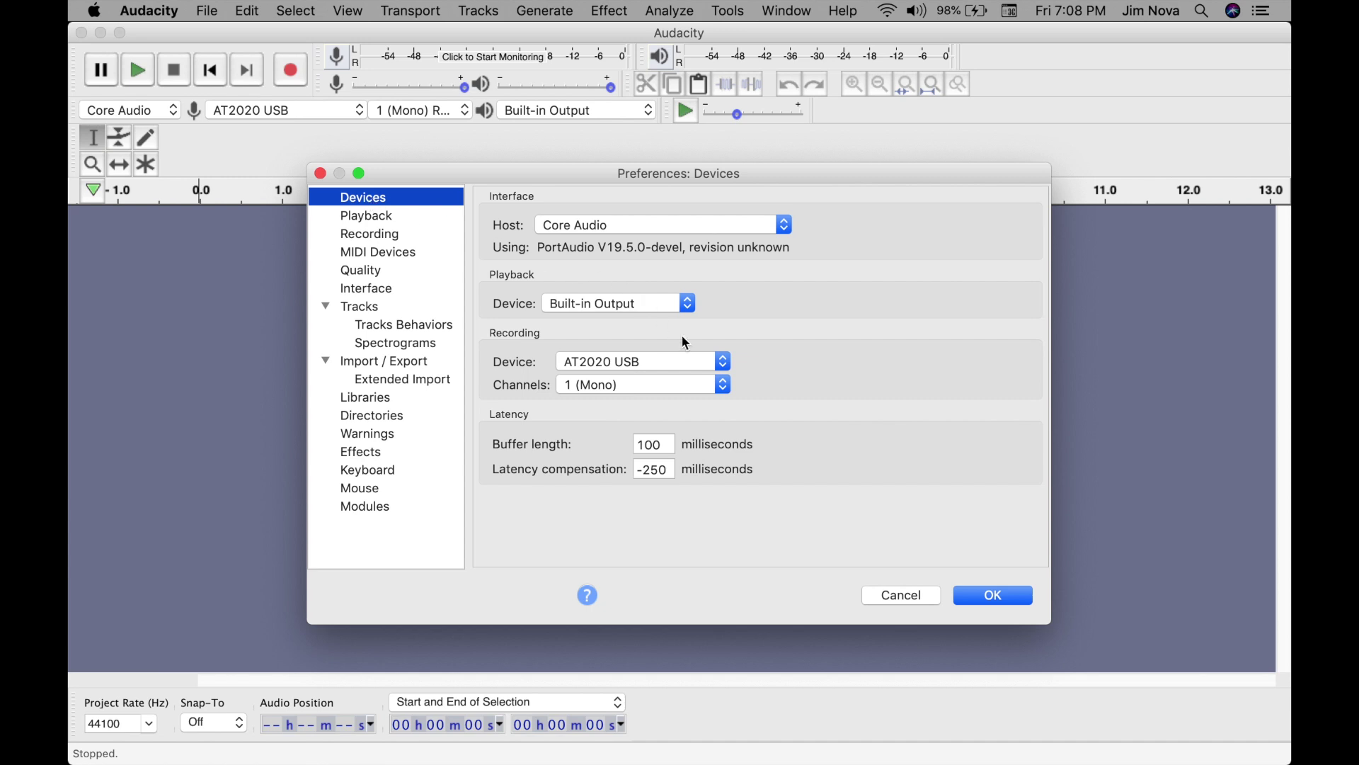
click(666, 361)
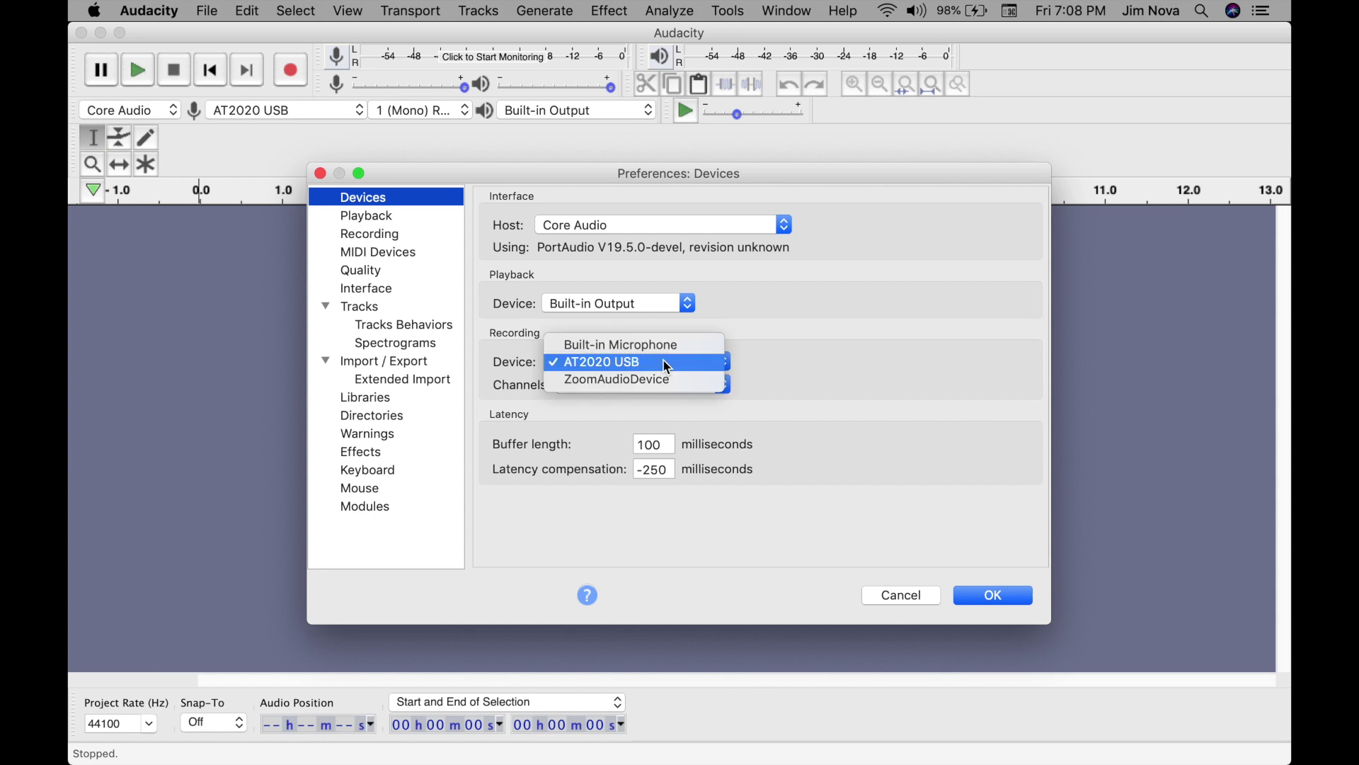
click(666, 366)
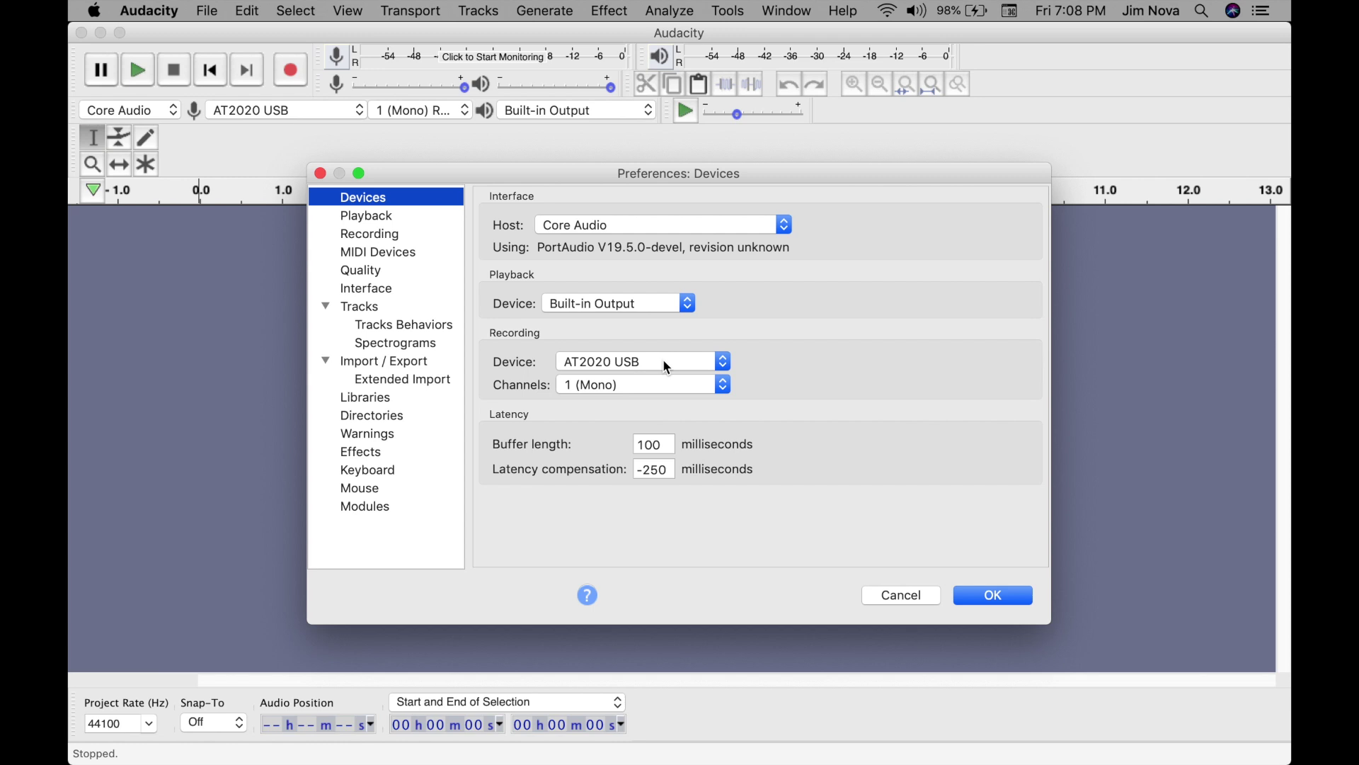
click(995, 595)
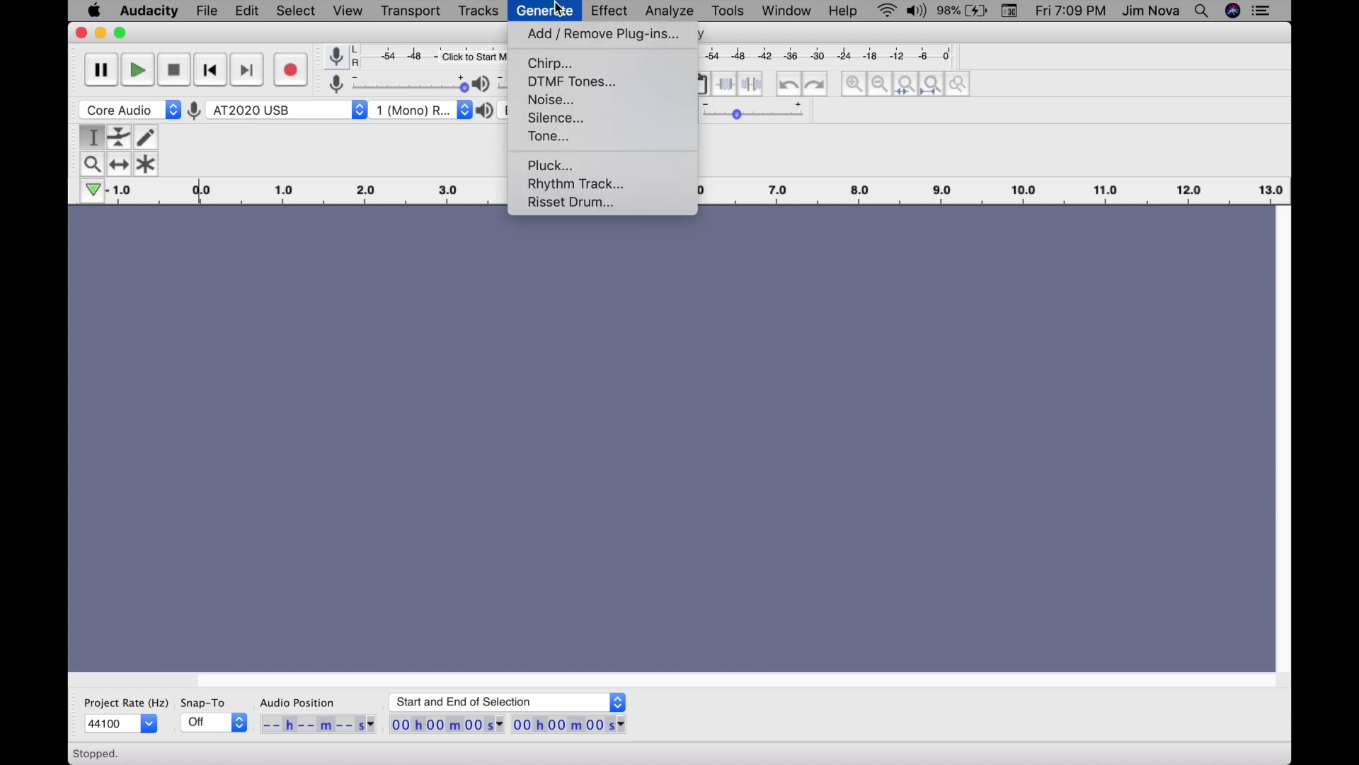
Generate a 10-second Metronome Tick rhythm track: 120 bpm, 4 beats per bar, 5 bars.
click(576, 185)
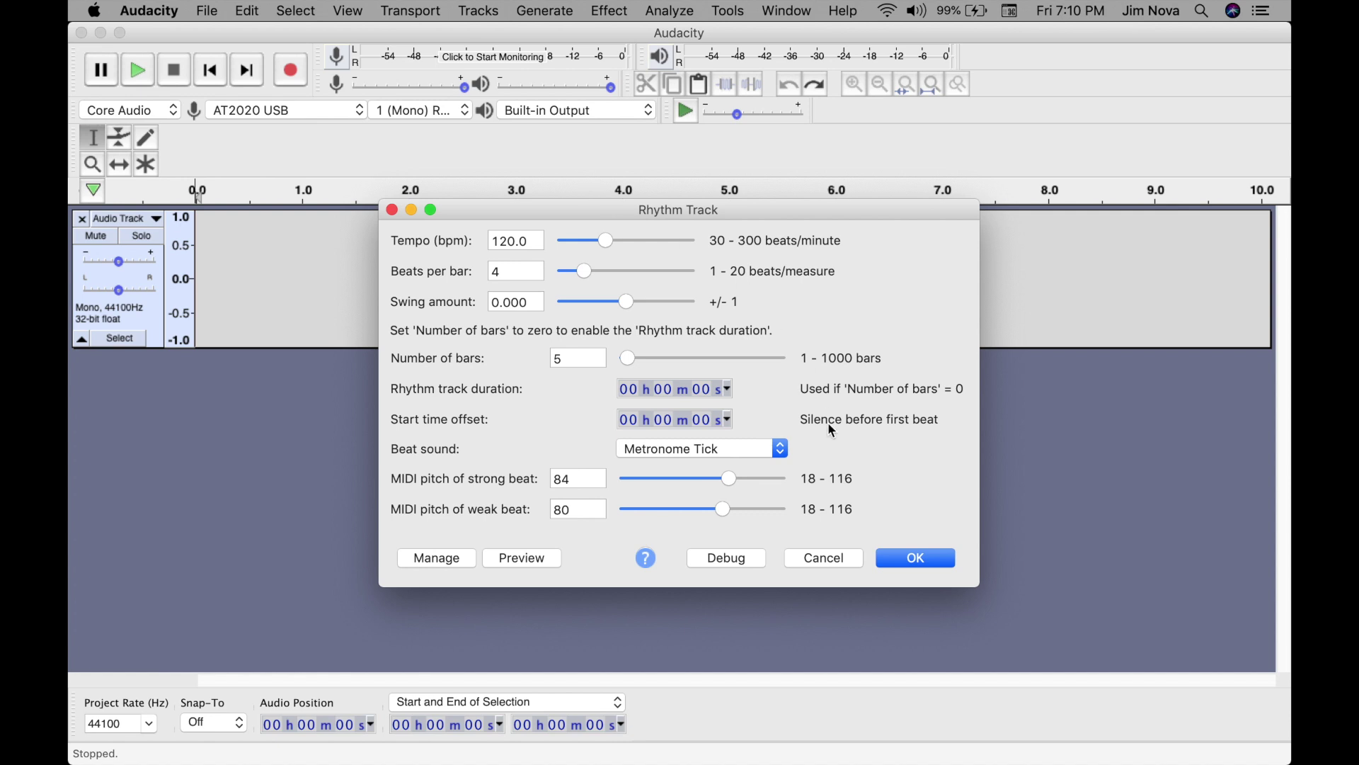
click(896, 556)
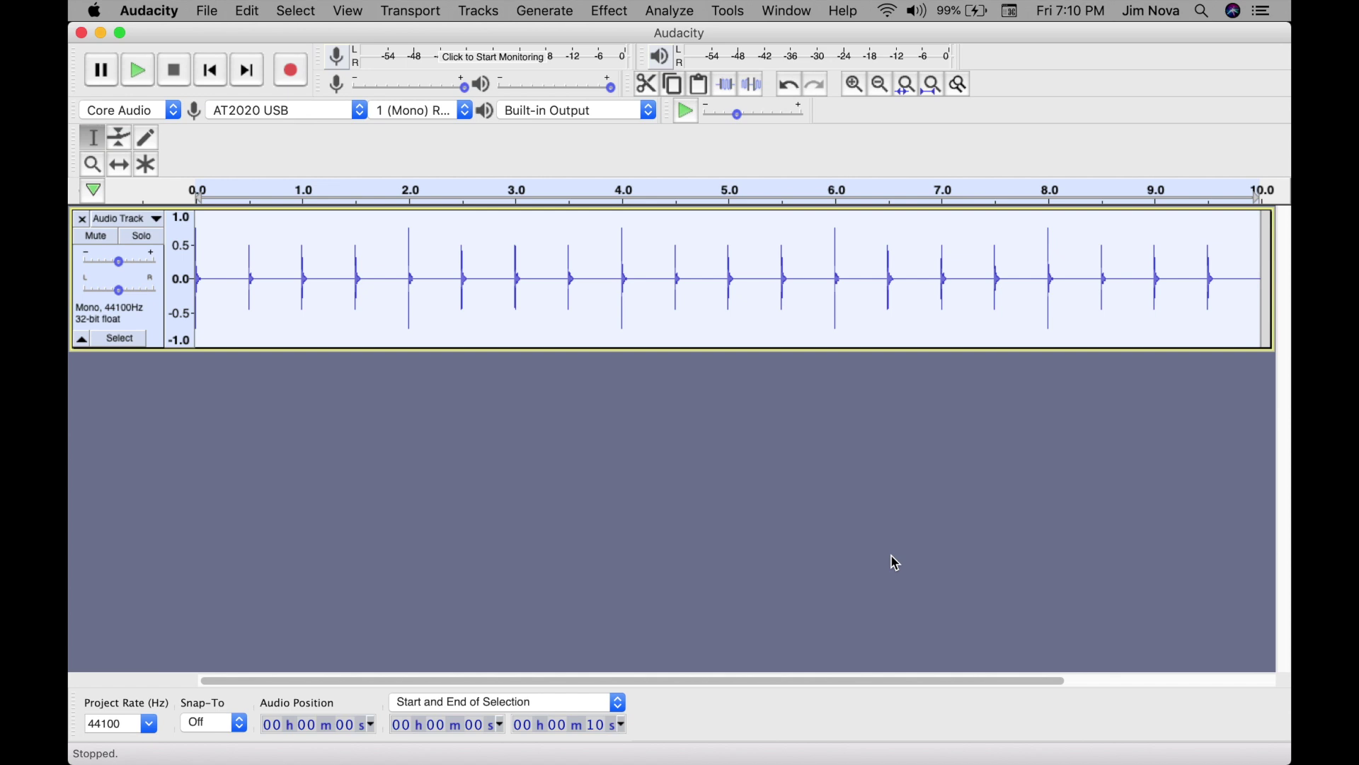
click(478, 10)
Add an empty mono track below the click track and engage Pause.
mouse_move(506, 37)
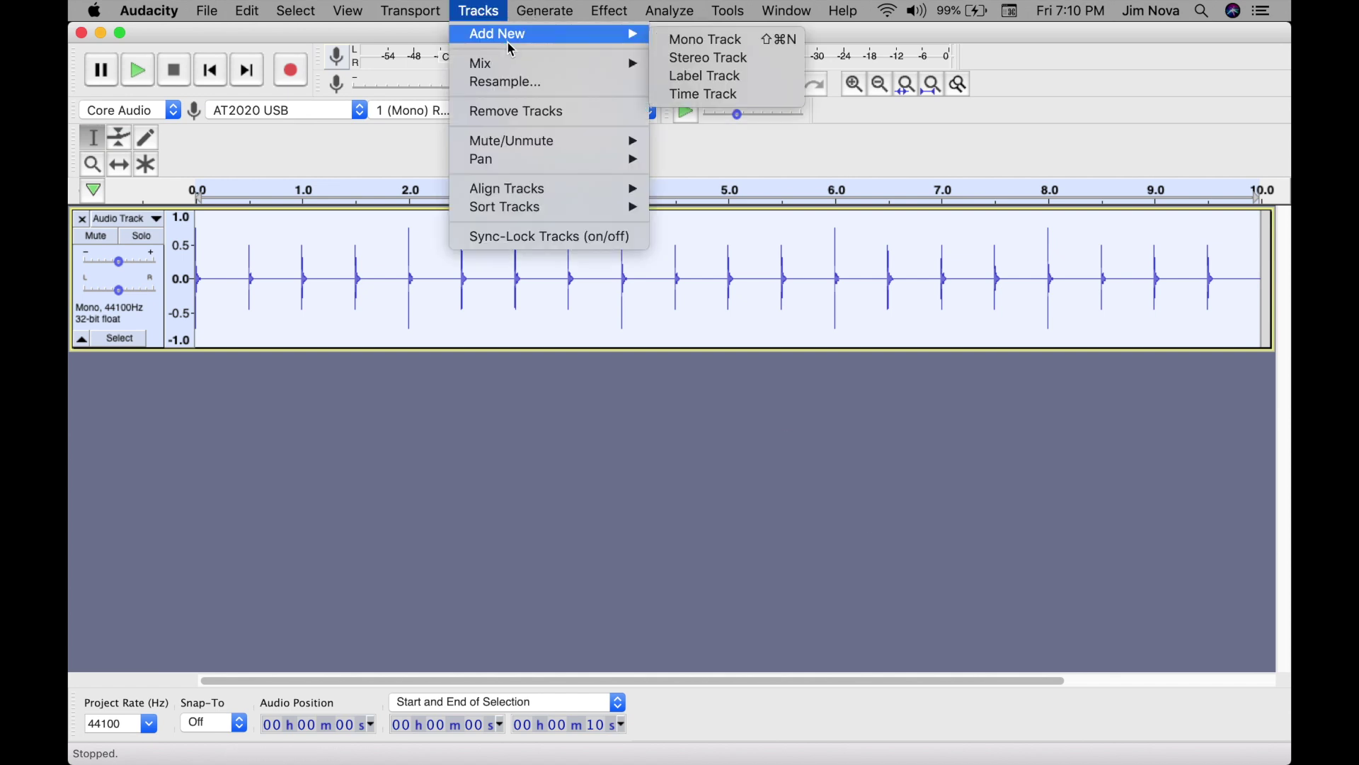
click(722, 41)
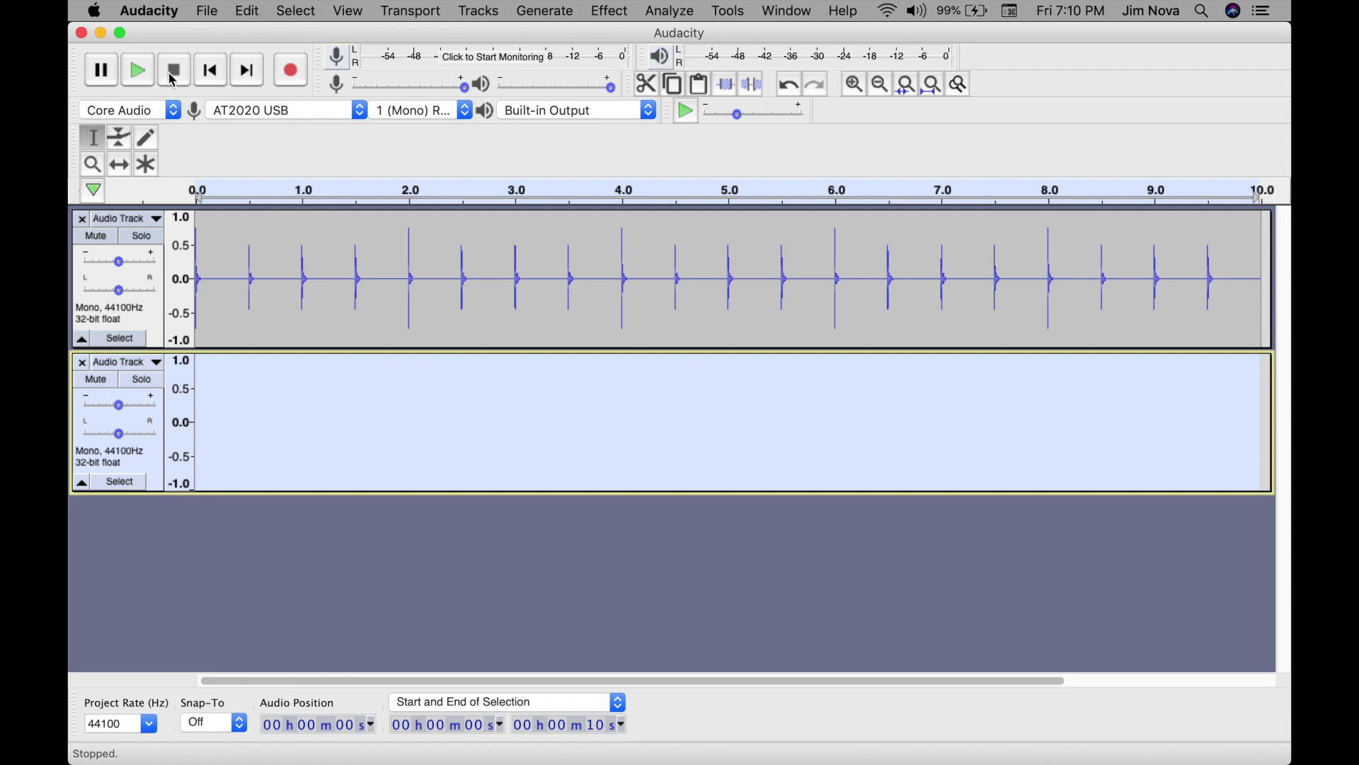
click(102, 70)
Record a roughly 6-second take of regular hits into the second track, then stop.
click(291, 74)
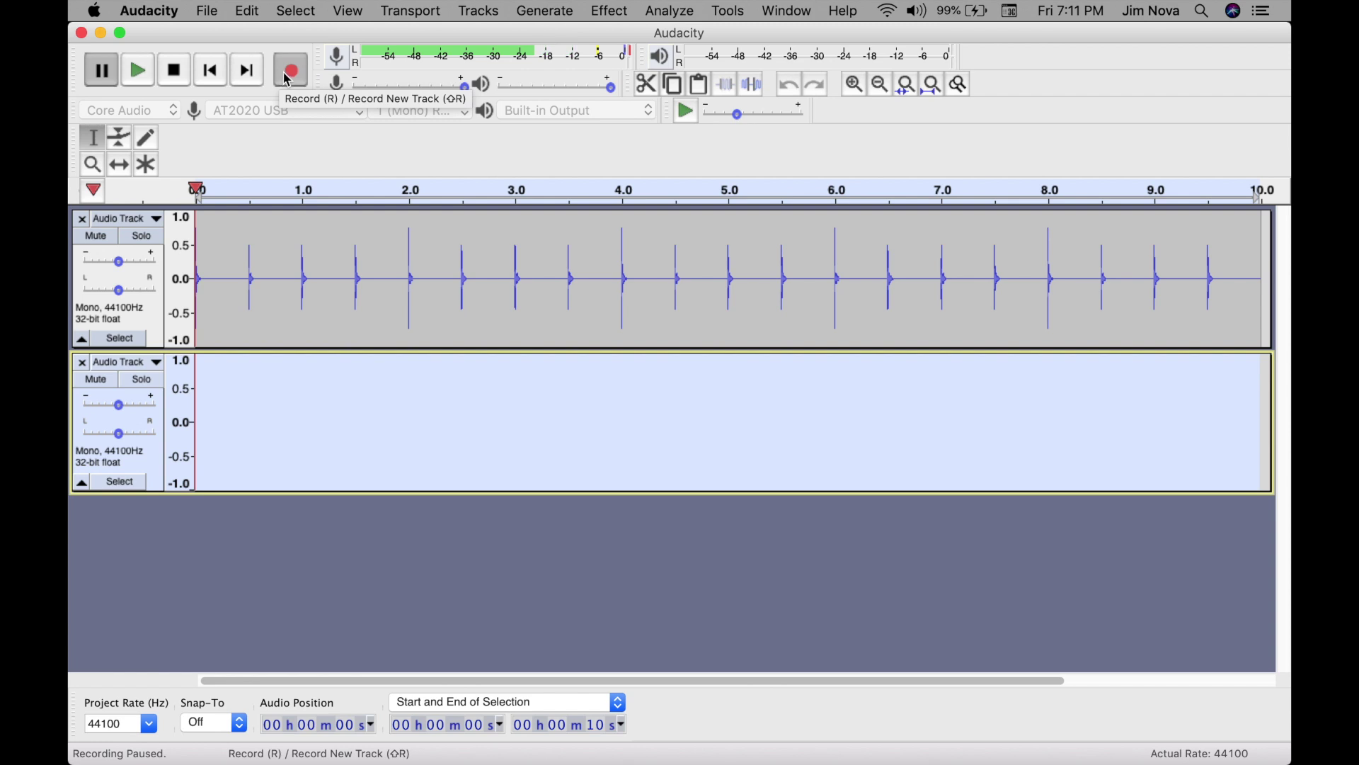
click(101, 71)
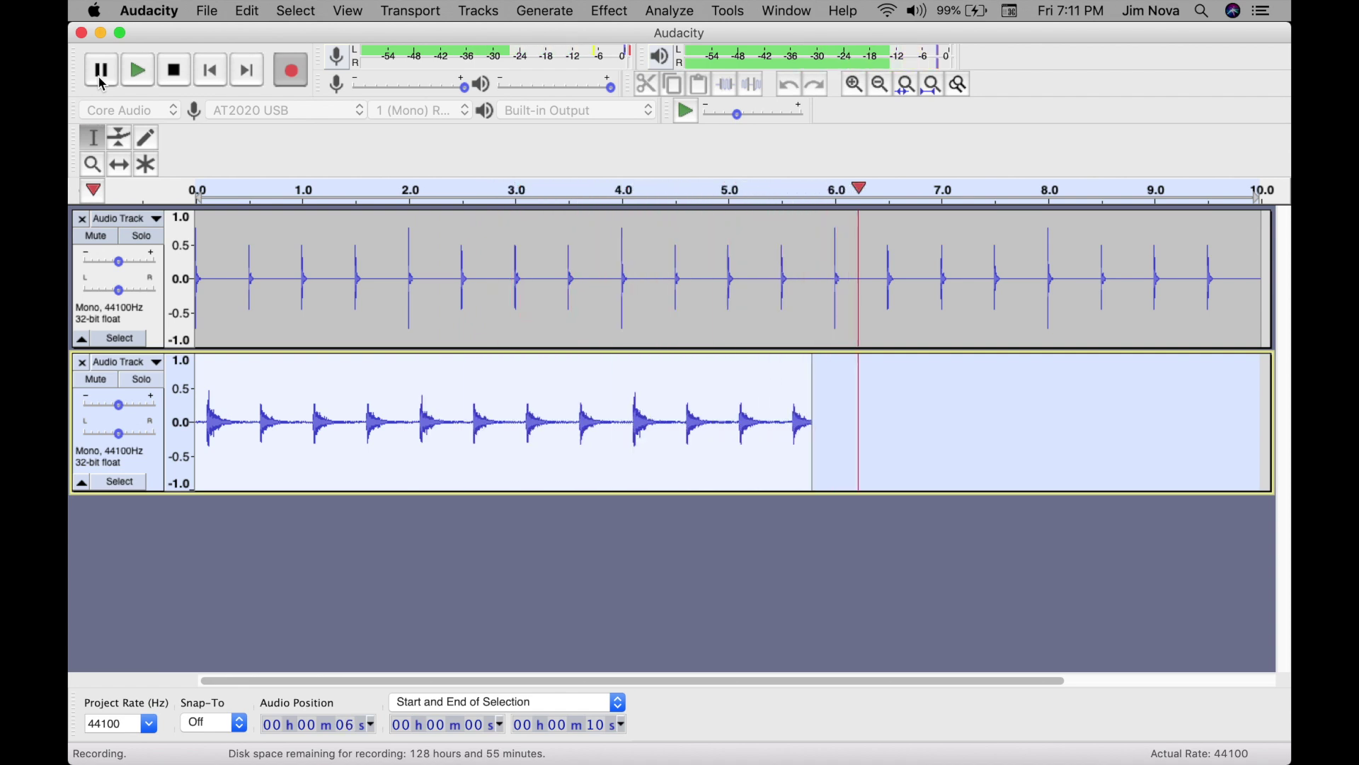
click(174, 70)
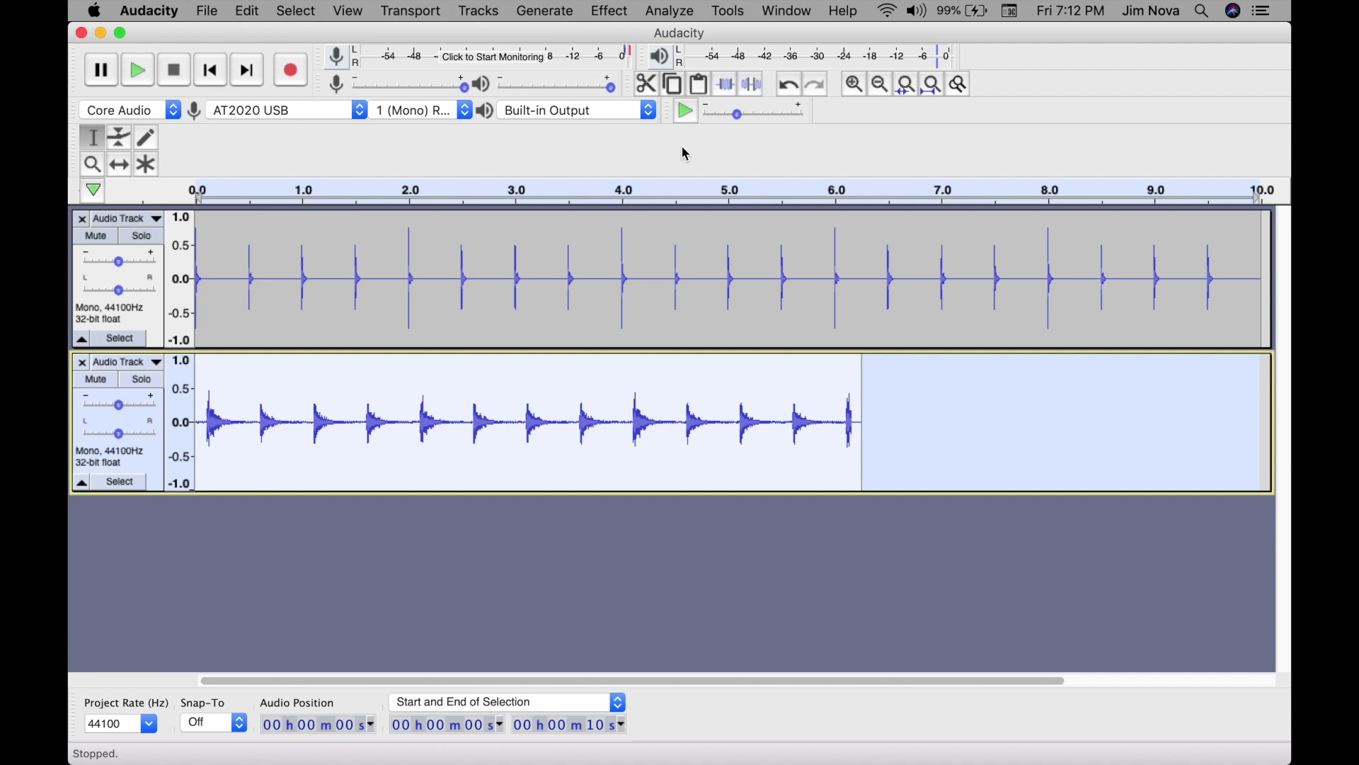
Change latency compensation from -250 to -320 milliseconds in Preferences.
double_click(859, 85)
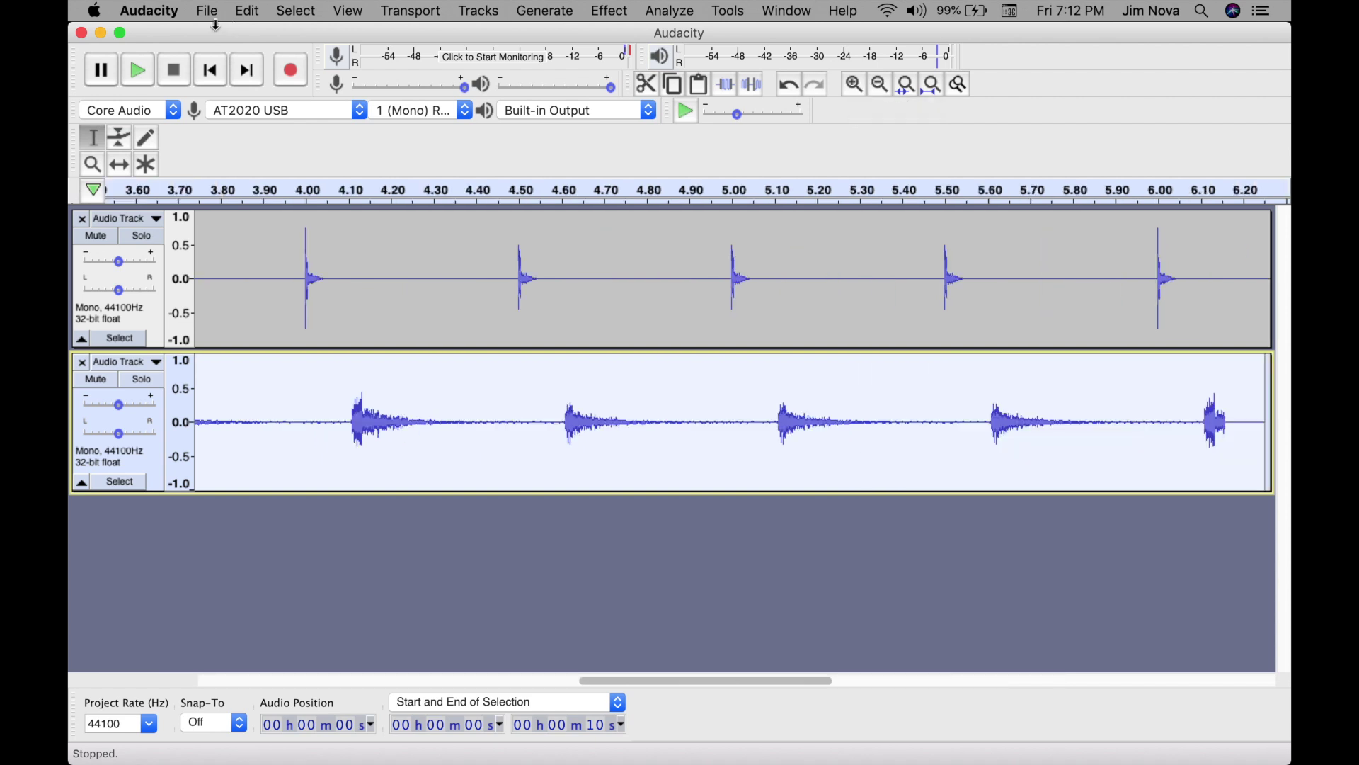
click(147, 12)
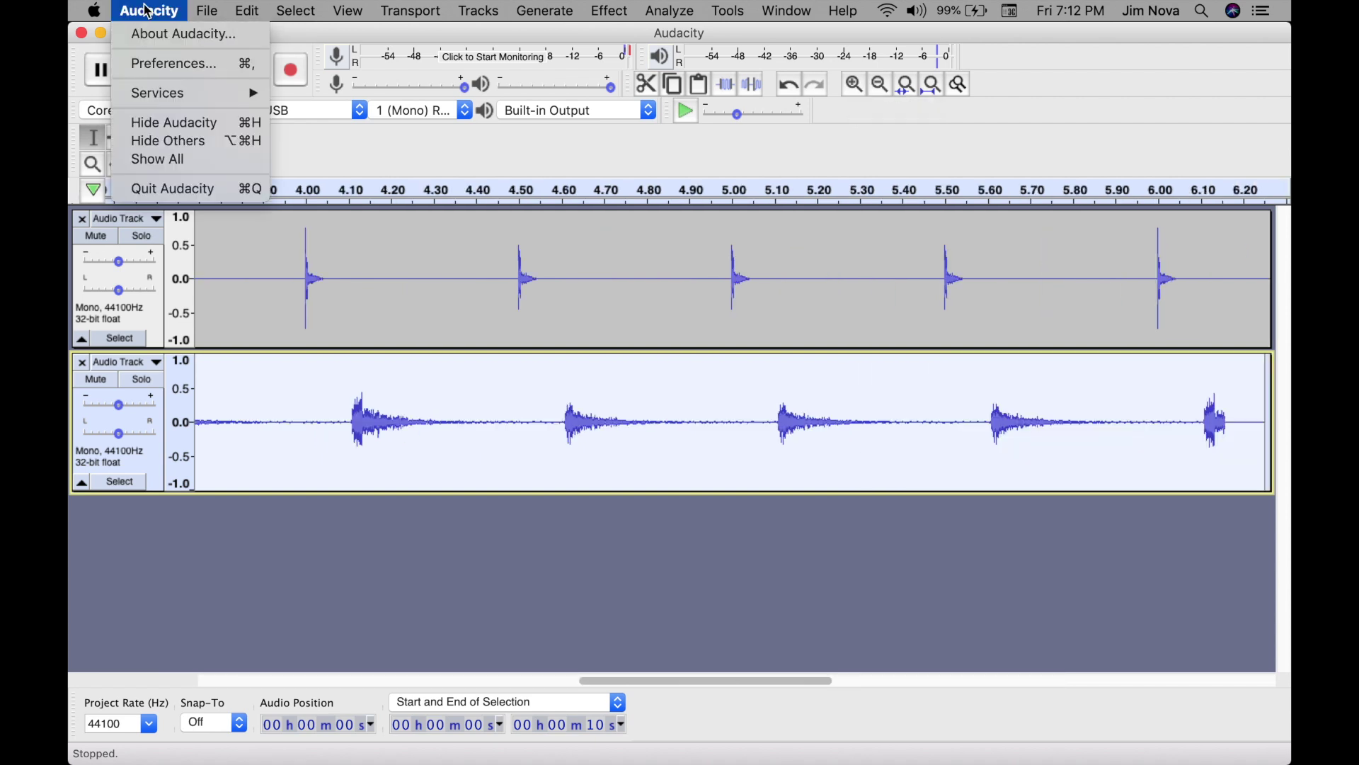
click(172, 65)
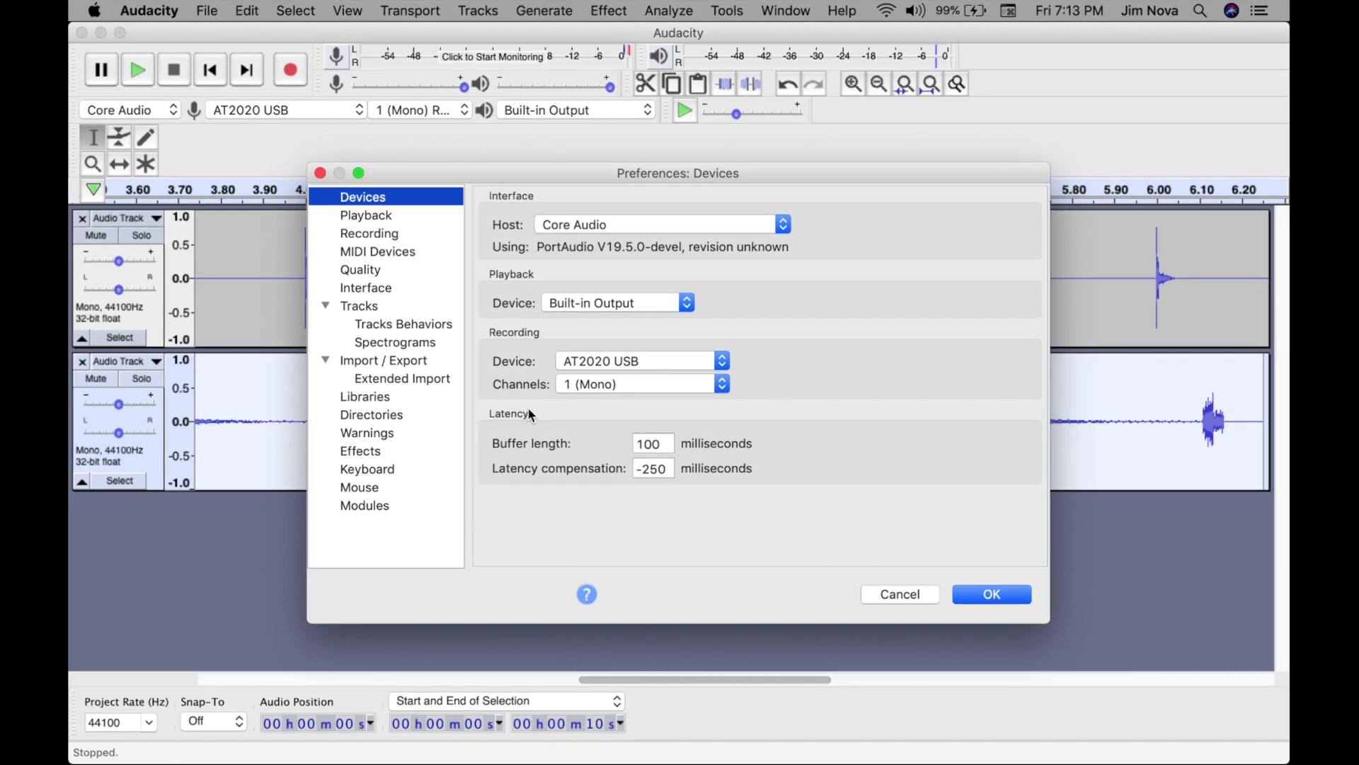
key(Tab)
key(Tab)
text(-320)
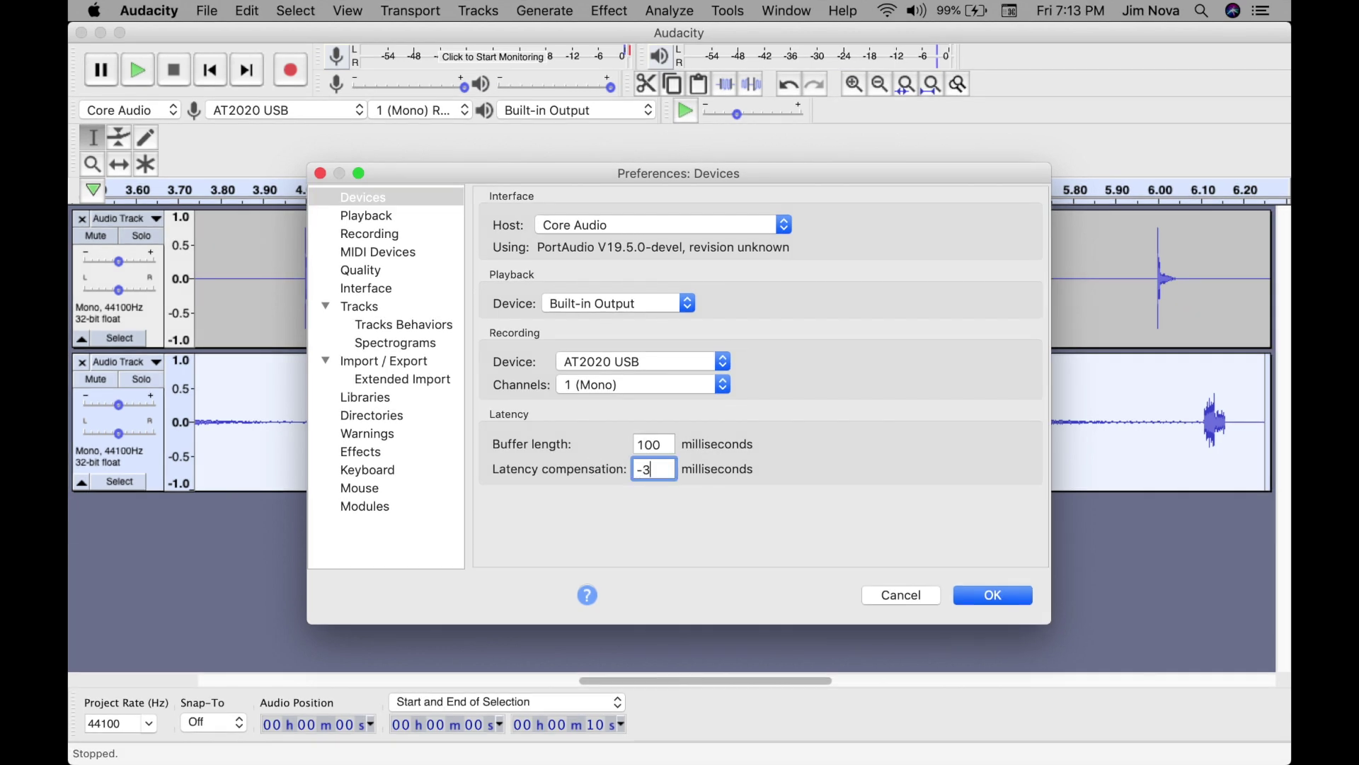
click(994, 597)
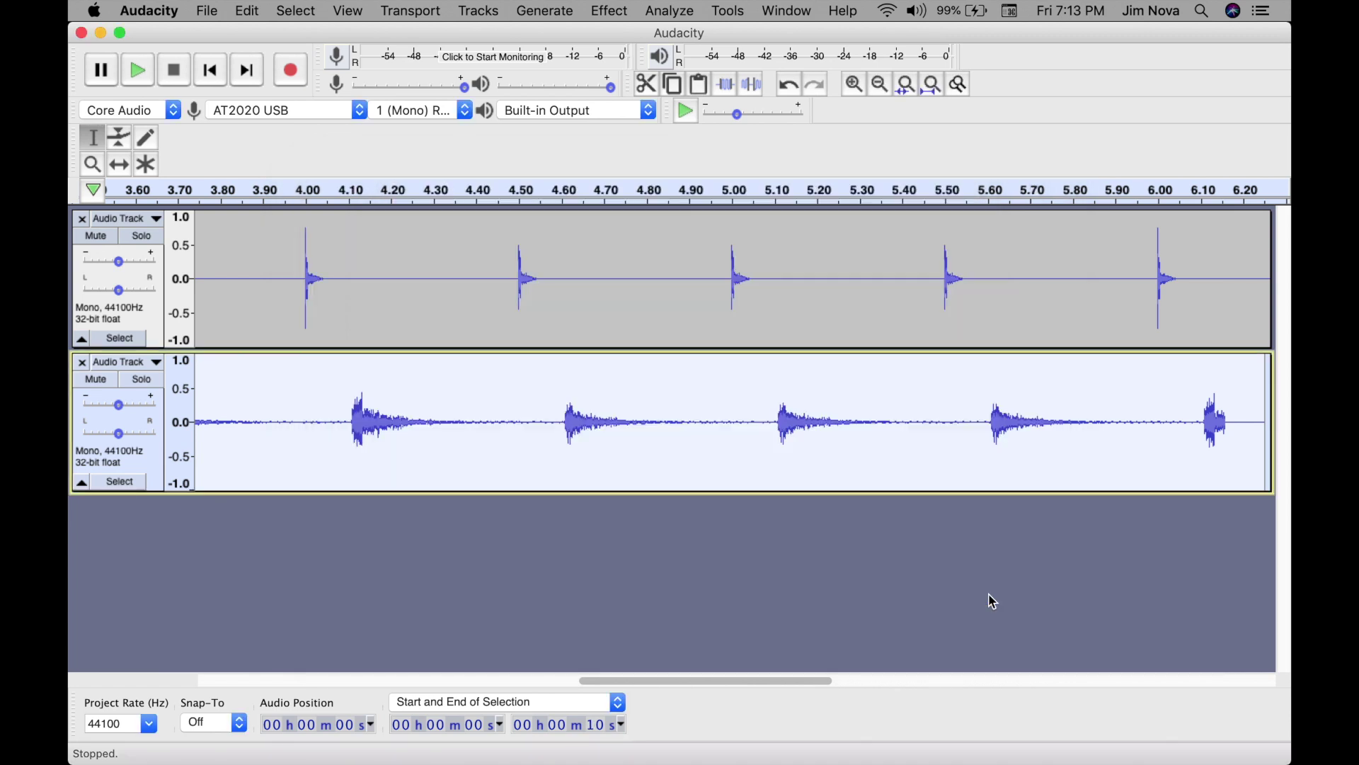
Delete the first take, return to the start, and zoom out to the first 10 seconds.
click(366, 387)
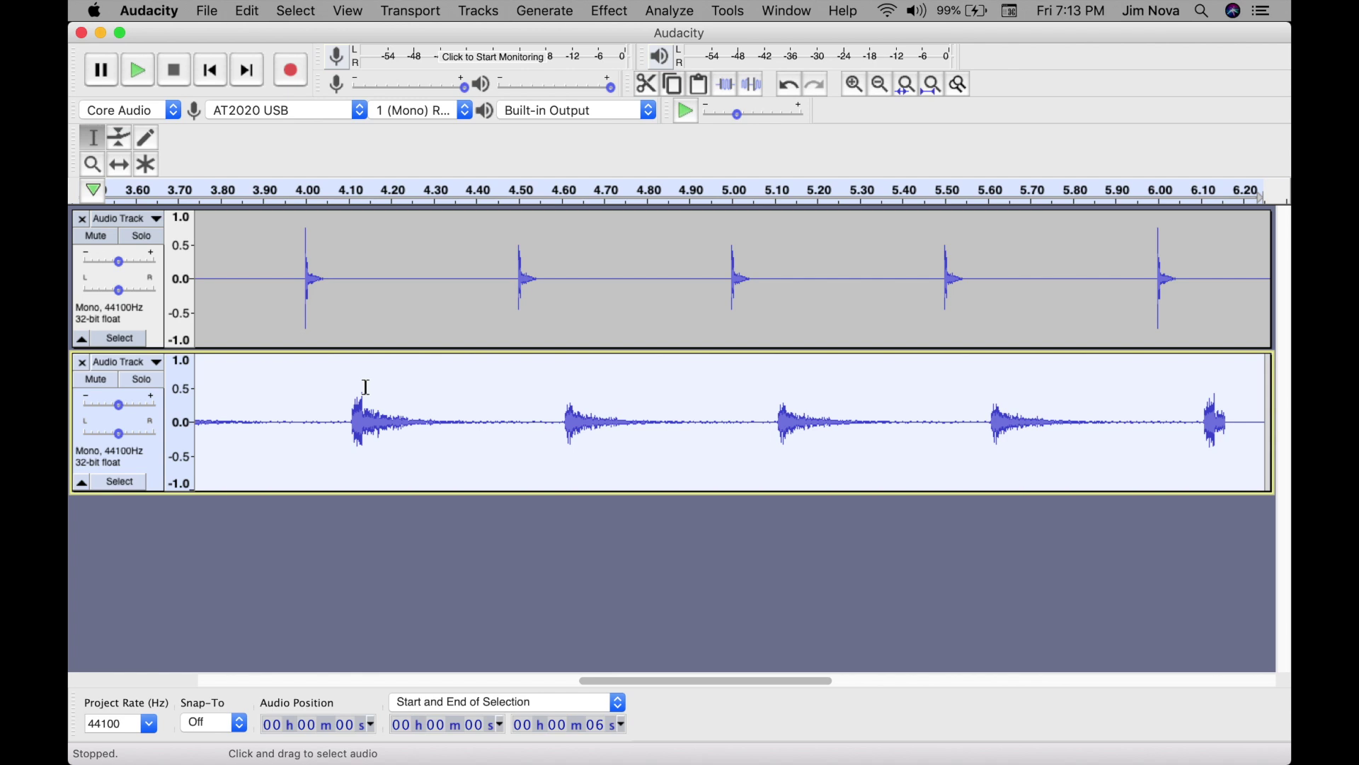
key(Delete)
click(208, 69)
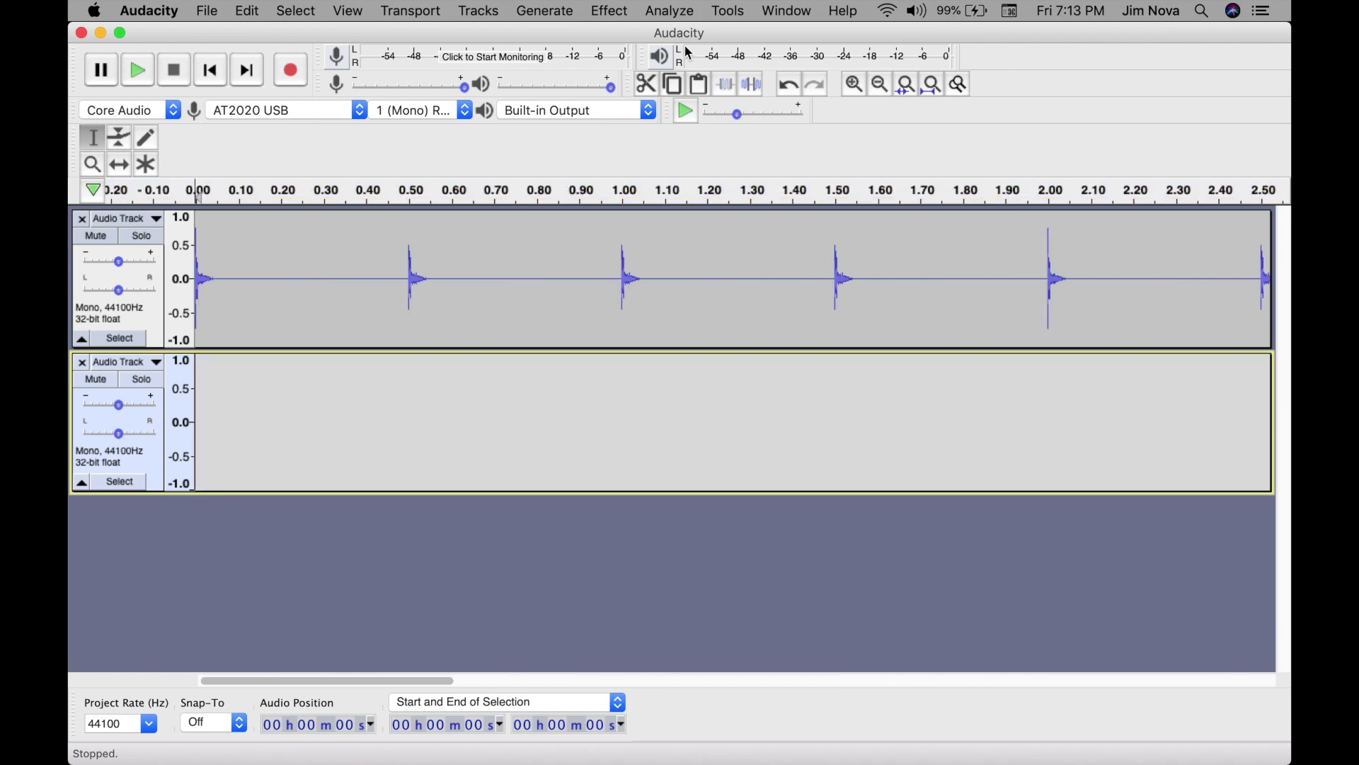
click(886, 86)
click(886, 86)
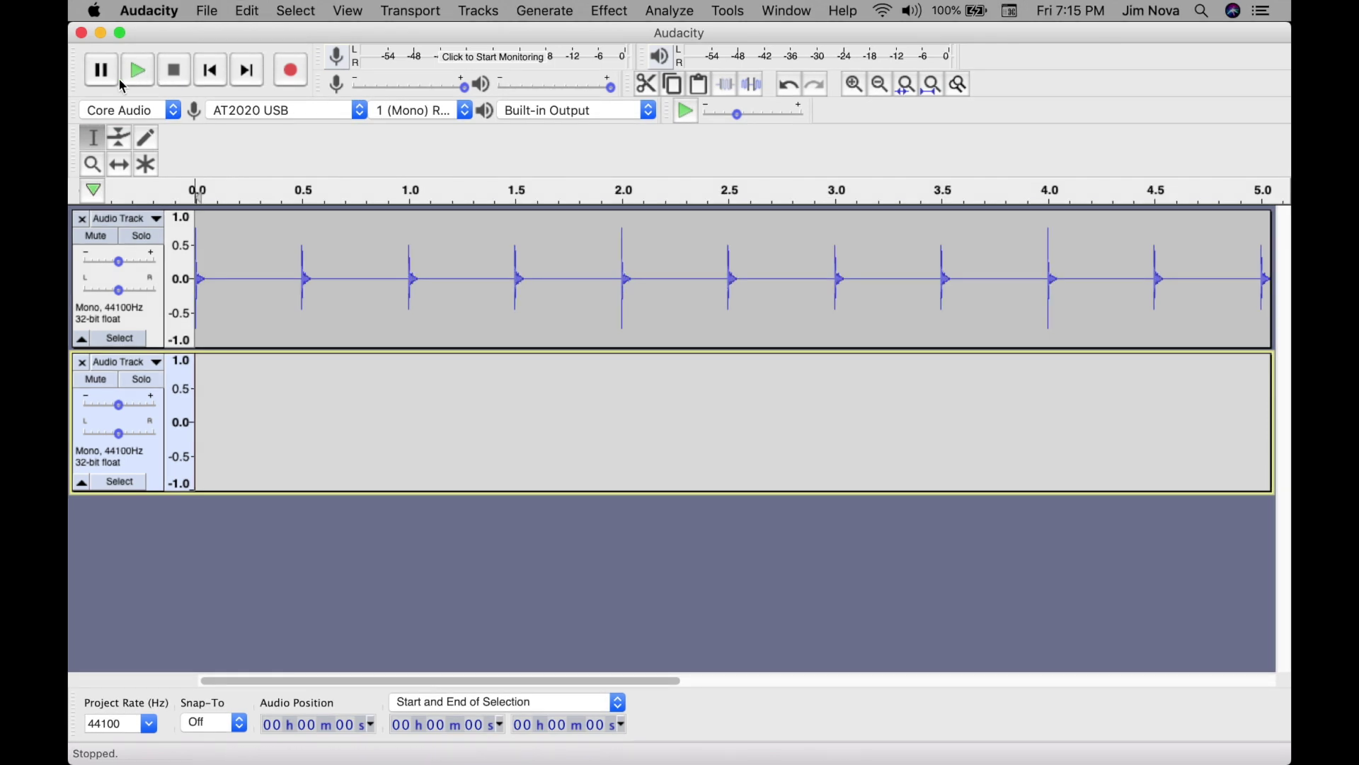
Start recording a fresh take into the second track against the click track.
click(103, 71)
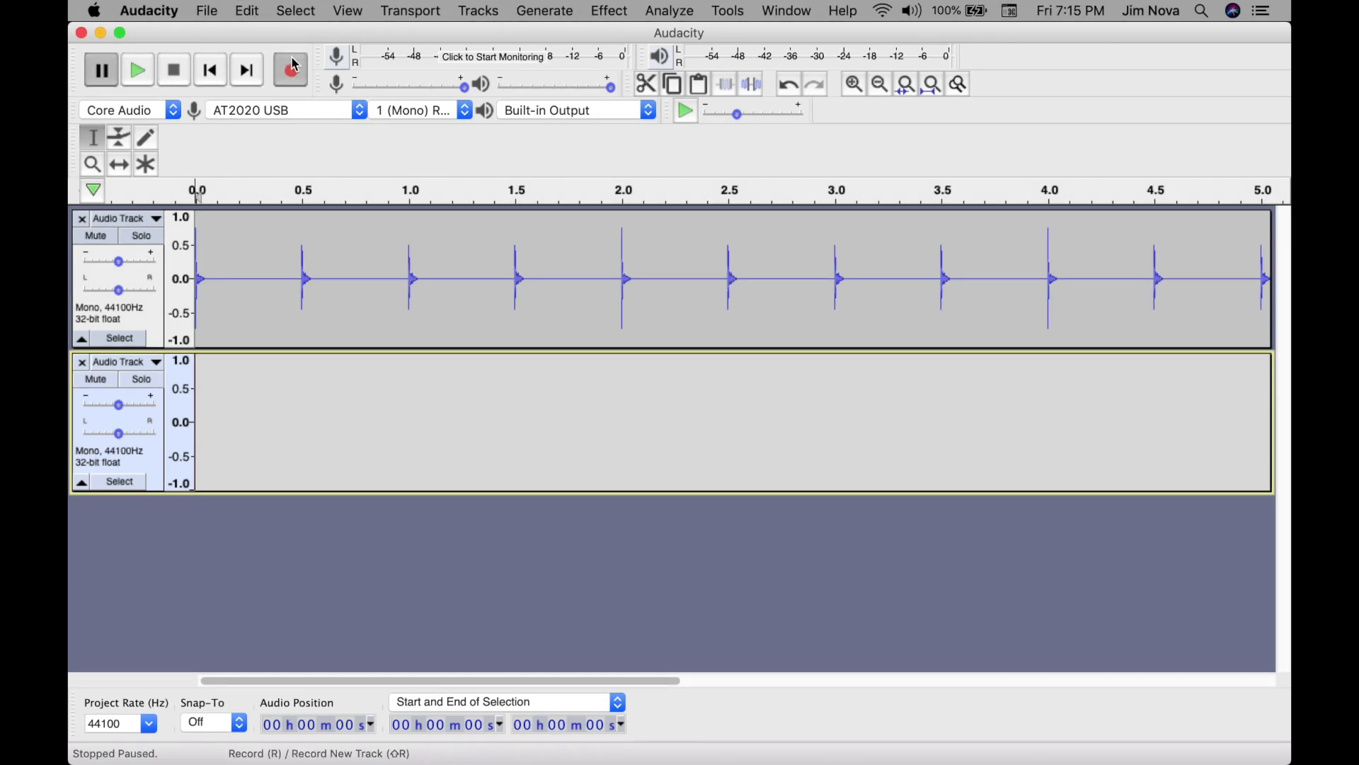
click(295, 65)
click(102, 71)
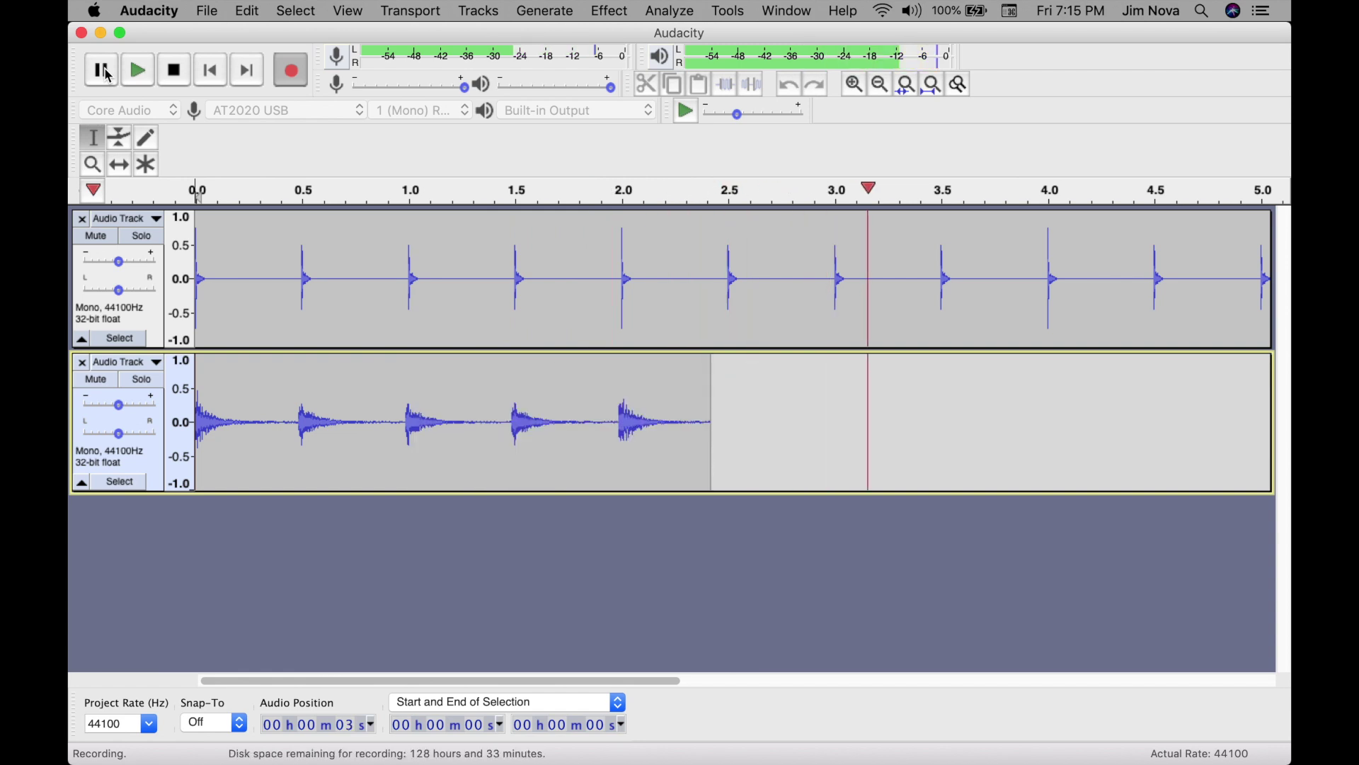
Stop the recording with Space.
key(space)
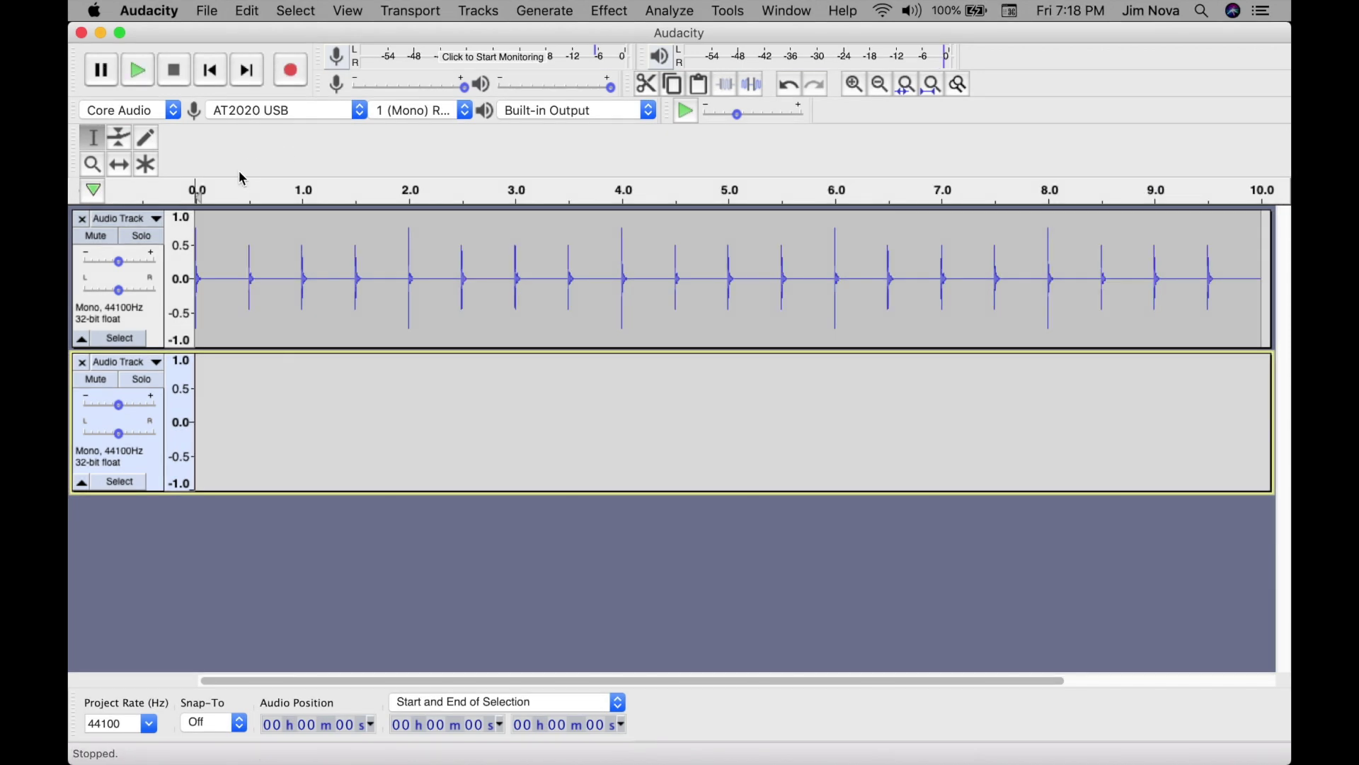
Set the recording volume to 0.20 and remove the existing audio tracks.
double_click(464, 88)
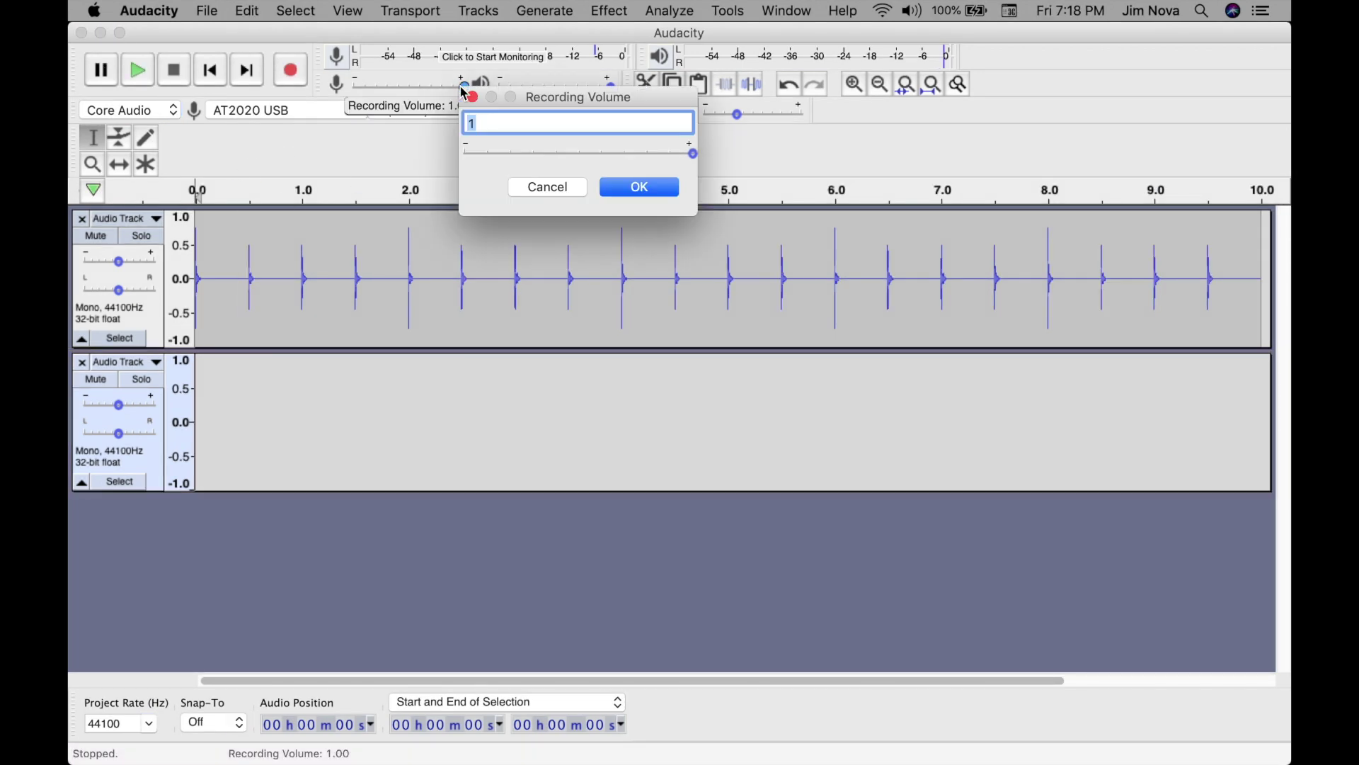
text(.20)
key(Return)
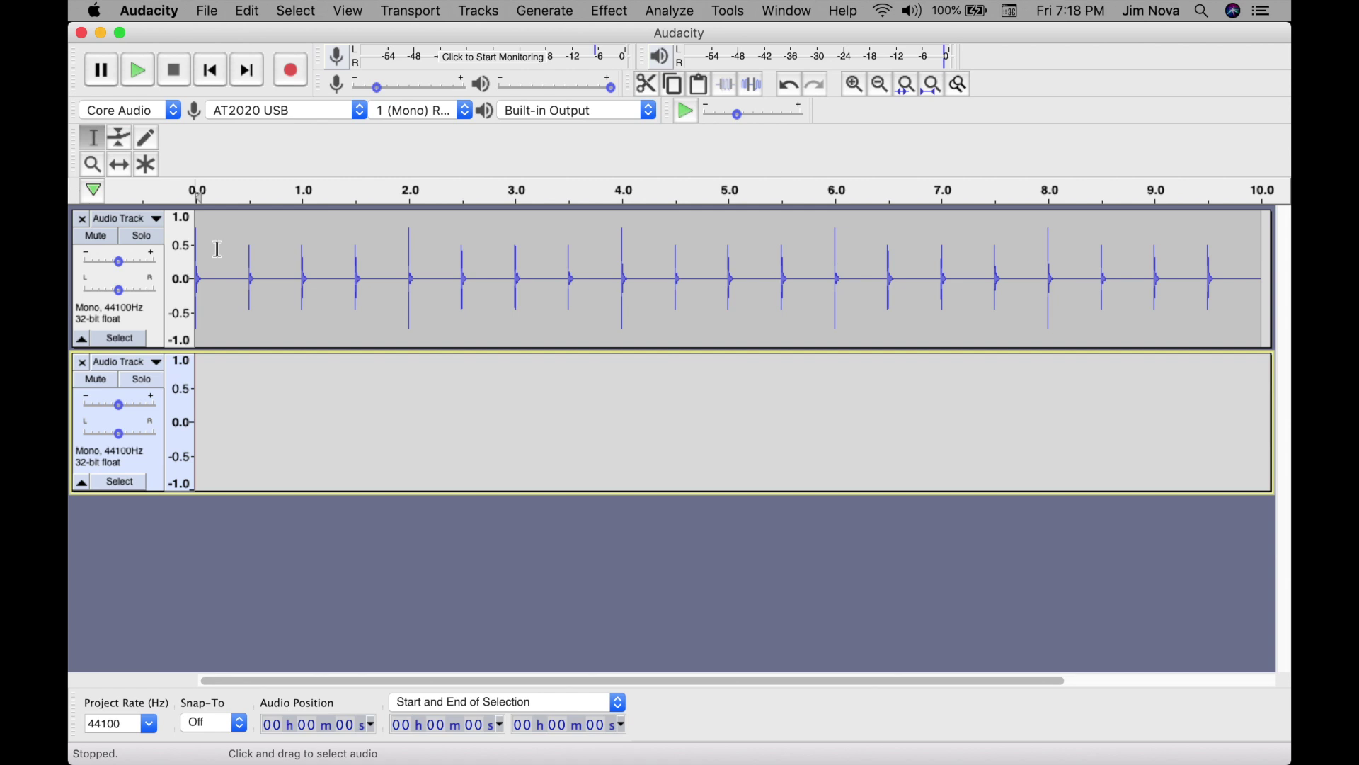
click(84, 223)
click(84, 224)
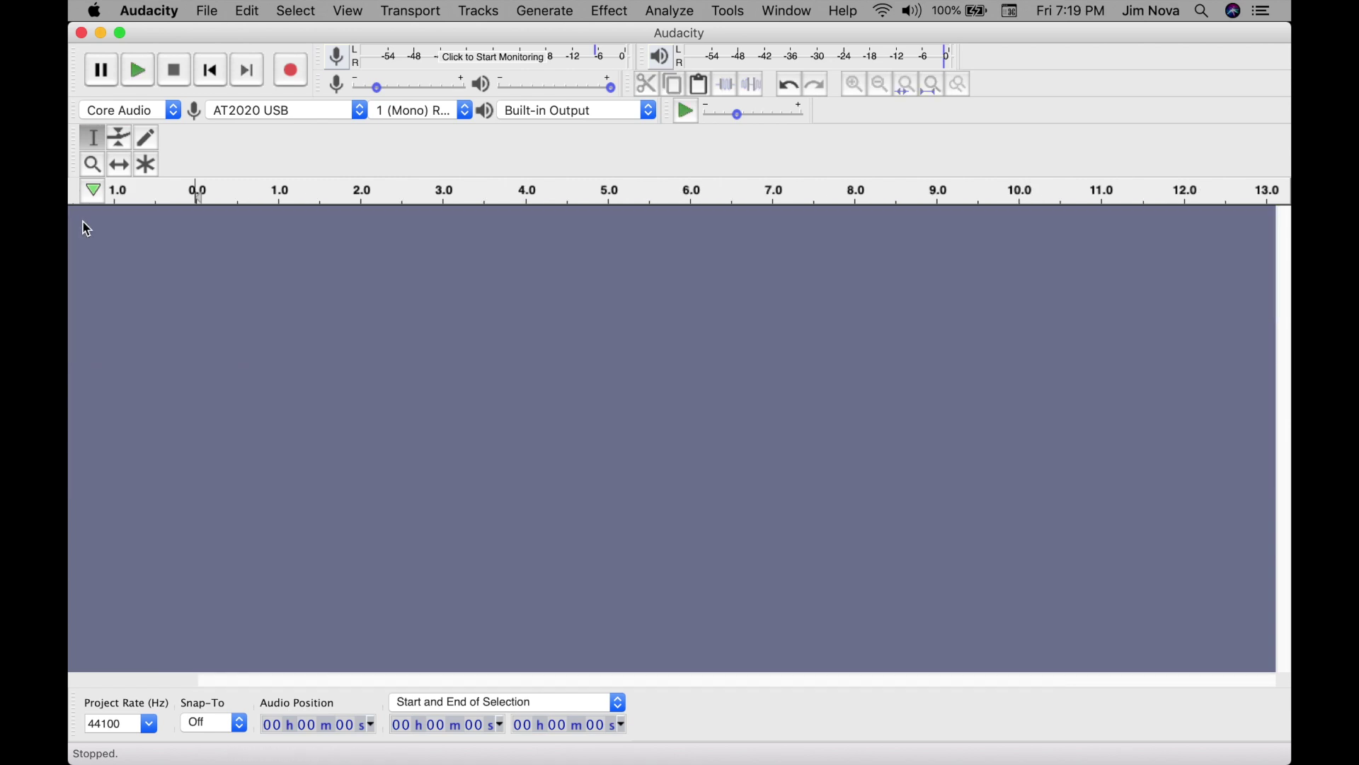
Record a short test take into a new Trombone_1 track, then stop recording.
click(102, 79)
click(291, 70)
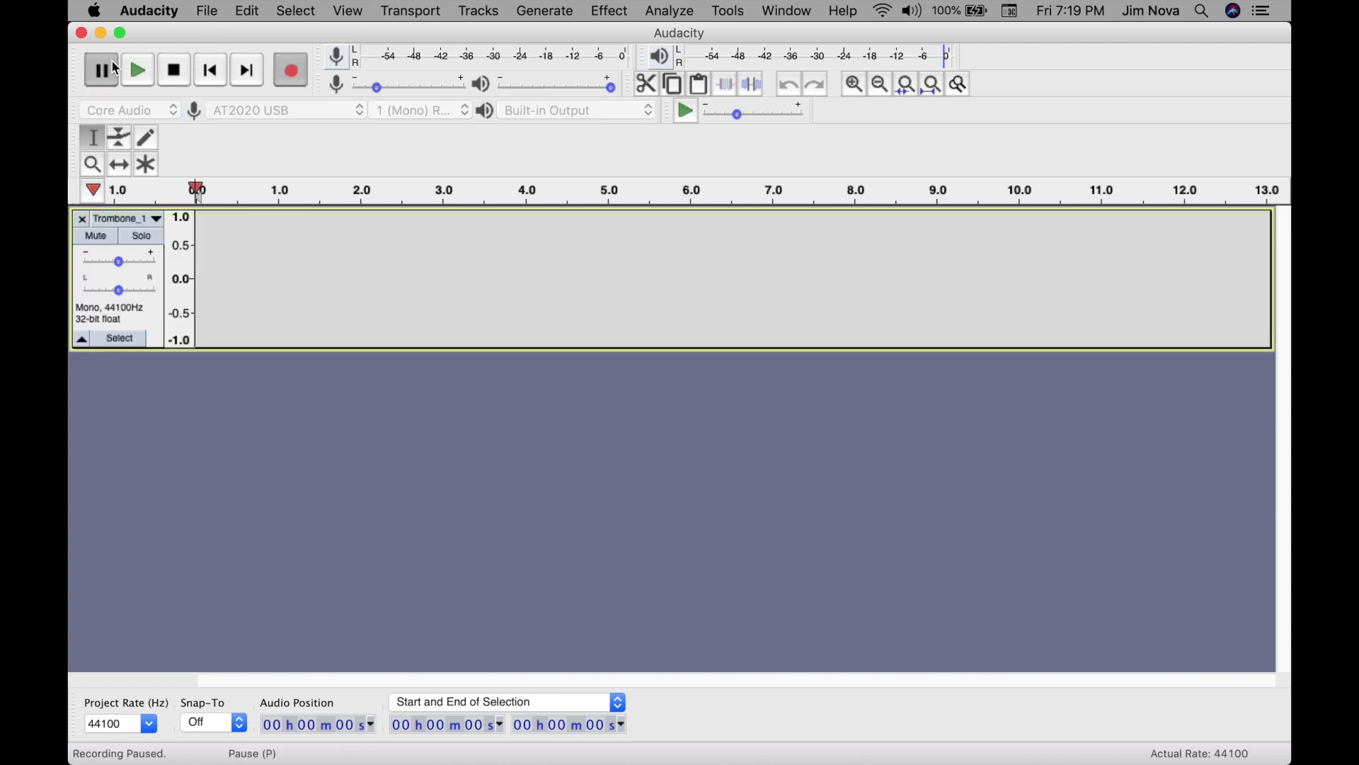
click(110, 74)
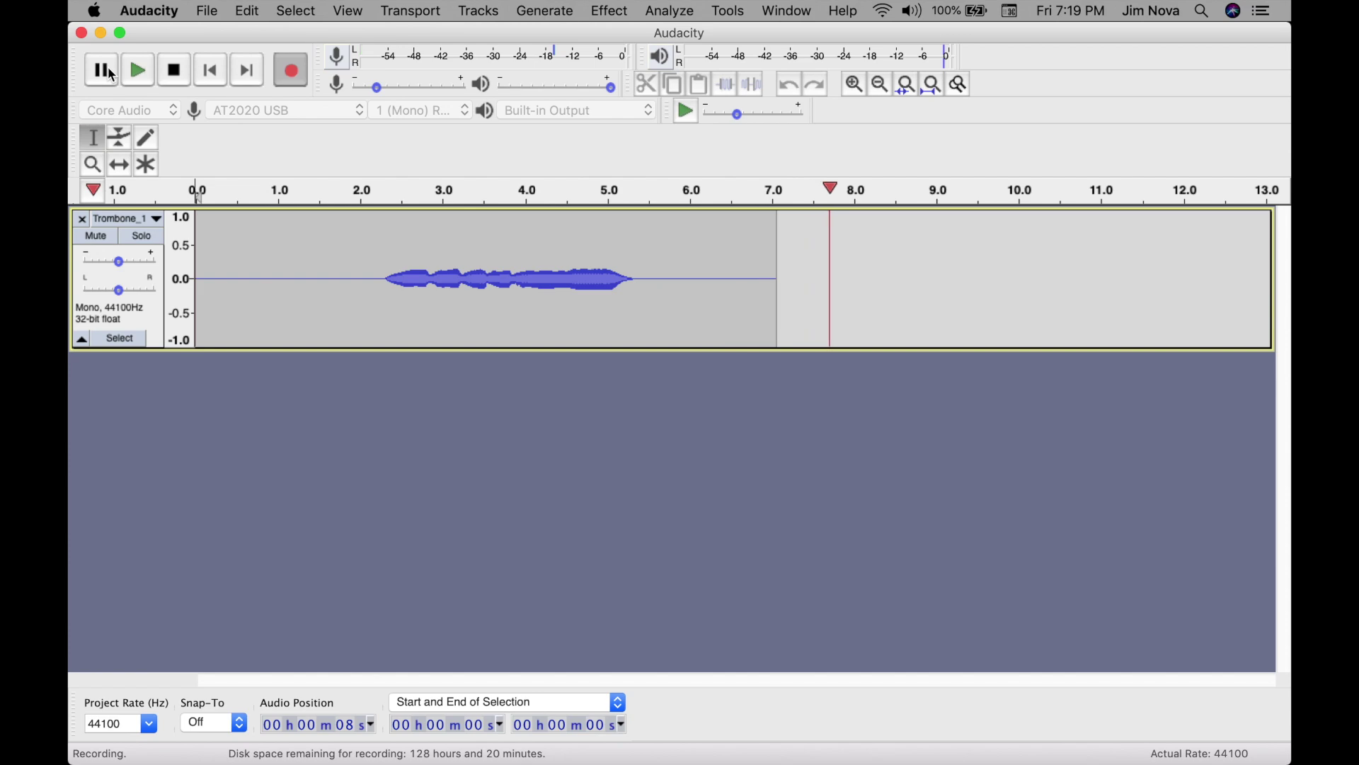
key(space)
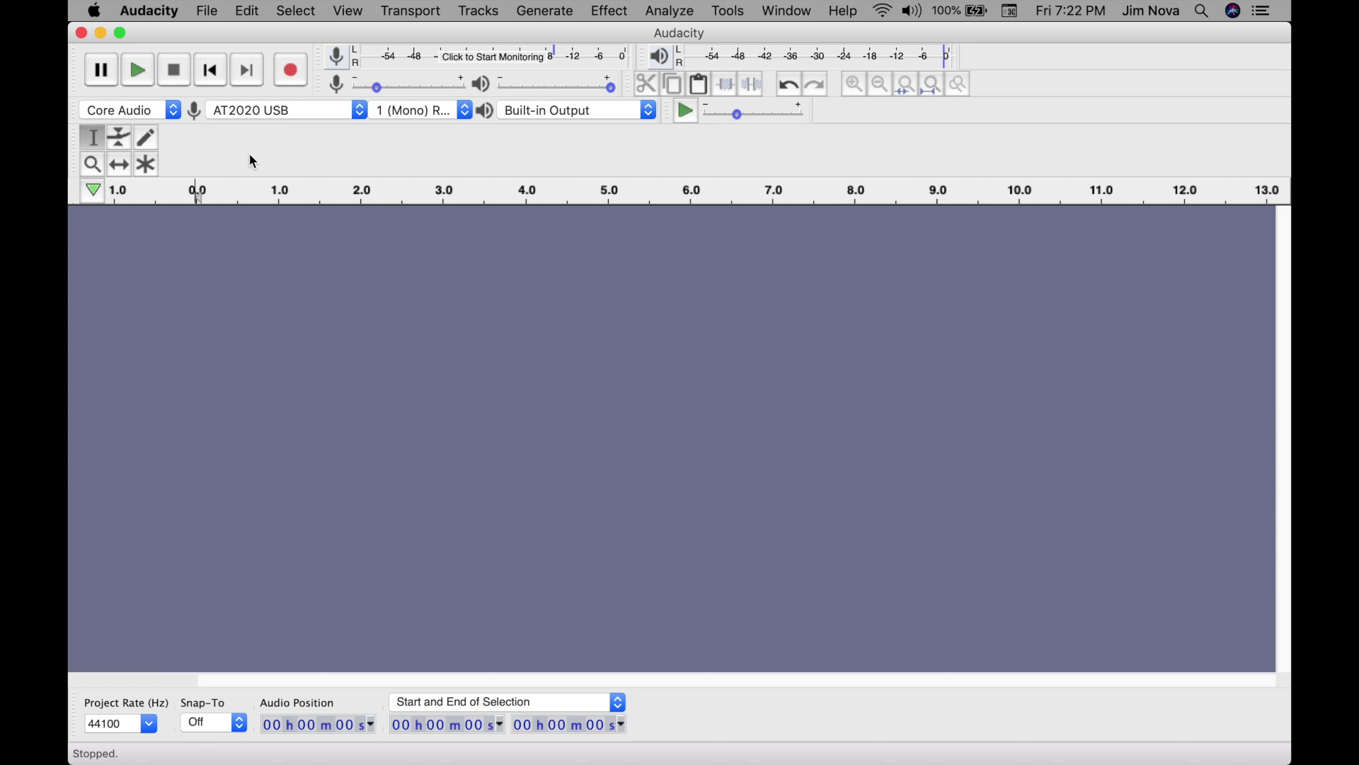
Launch Generate > Rhythm Track, set at 120 bpm, 4 beats per bar, 5 bars.
click(545, 11)
click(564, 188)
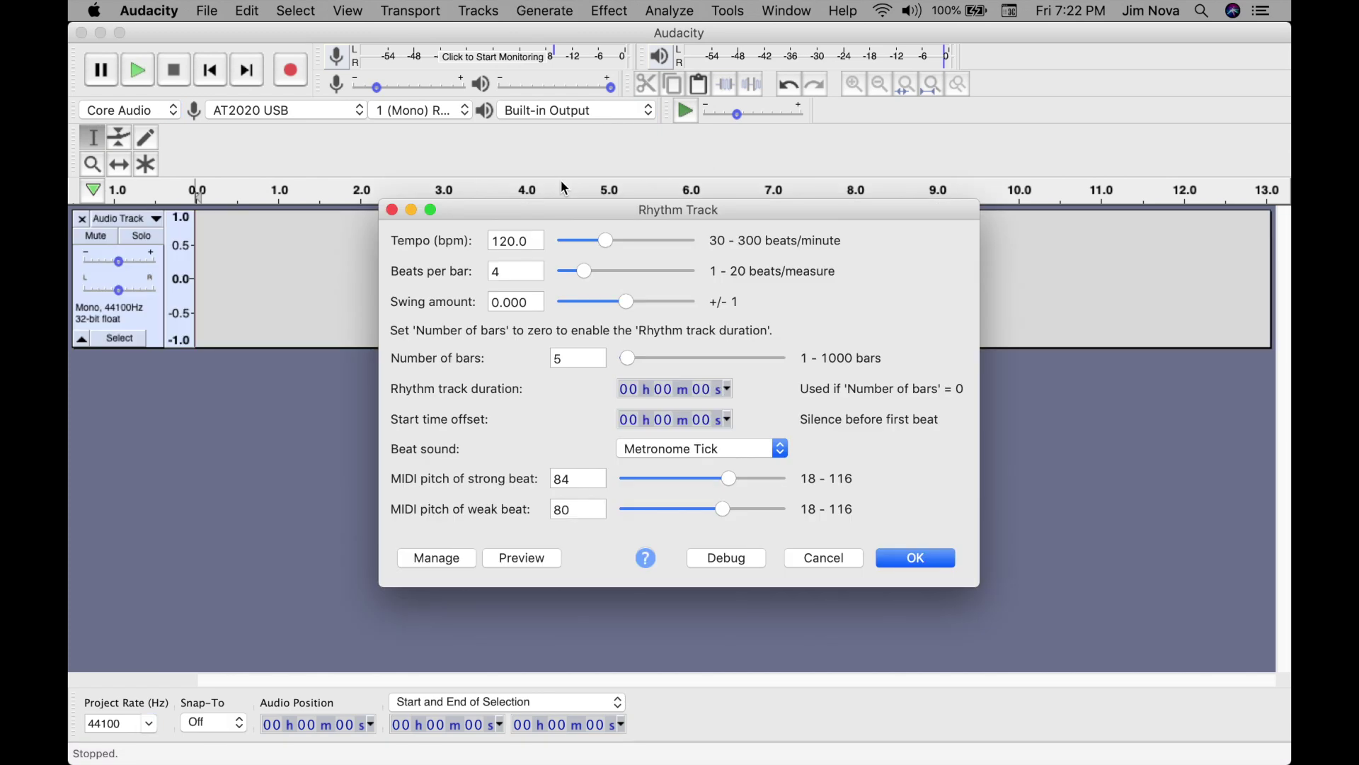
Generate the 10-second, 120 bpm metronome click track with these Rhythm Track settings.
key(Return)
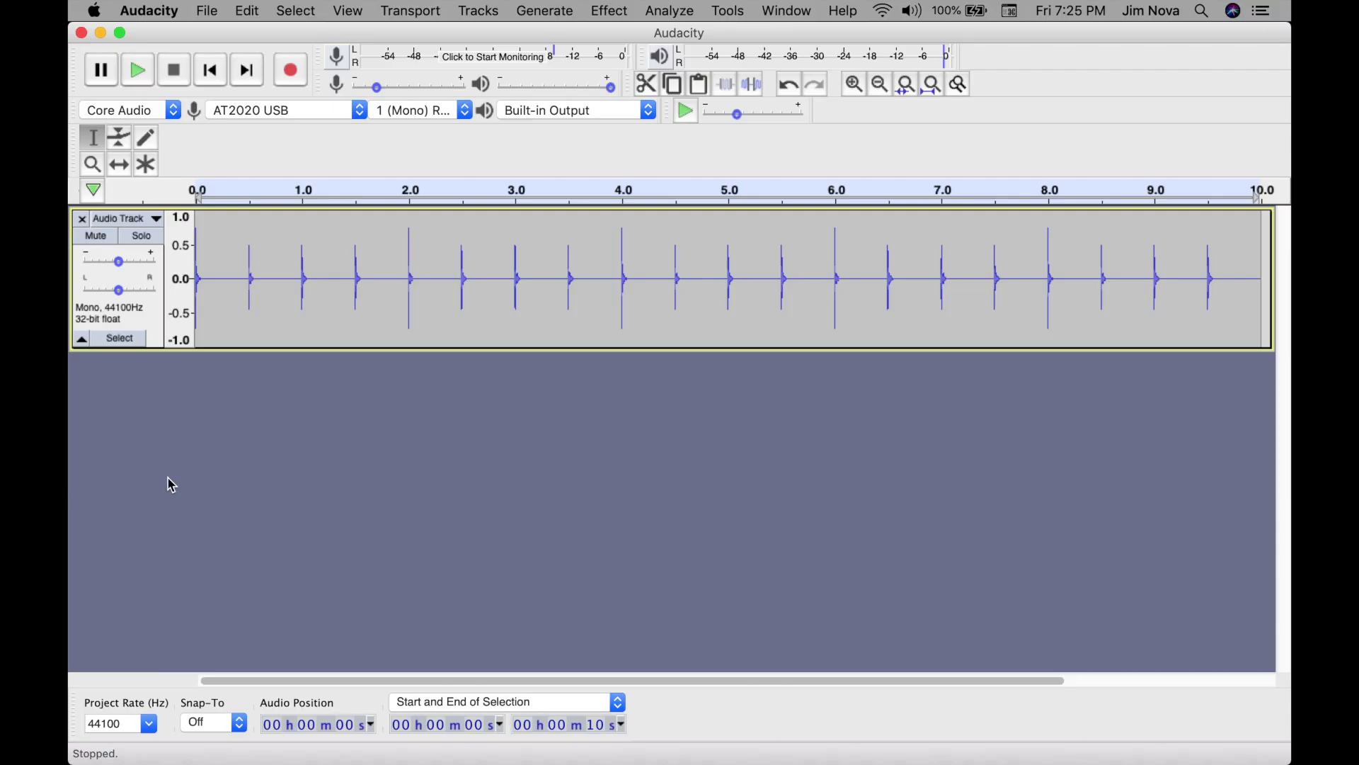
Add eight empty audio tracks and collapse all nine tracks to thin strips.
key(shift+super+n)
key(shift+super+n)
key(shift+super+n)
key(shift+super+n)
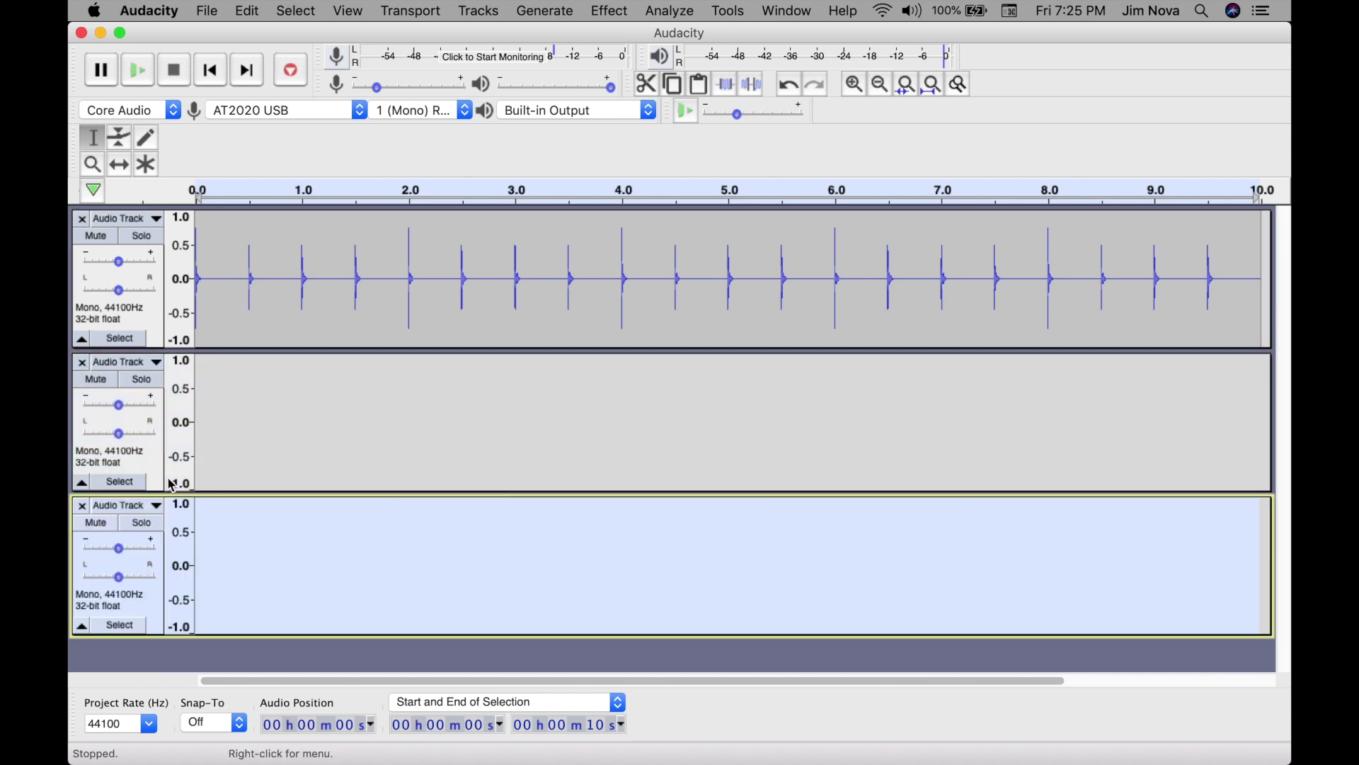
key(shift+super+n)
key(shift+super+n)
key(shift+super+n)
key(shift+super+n)
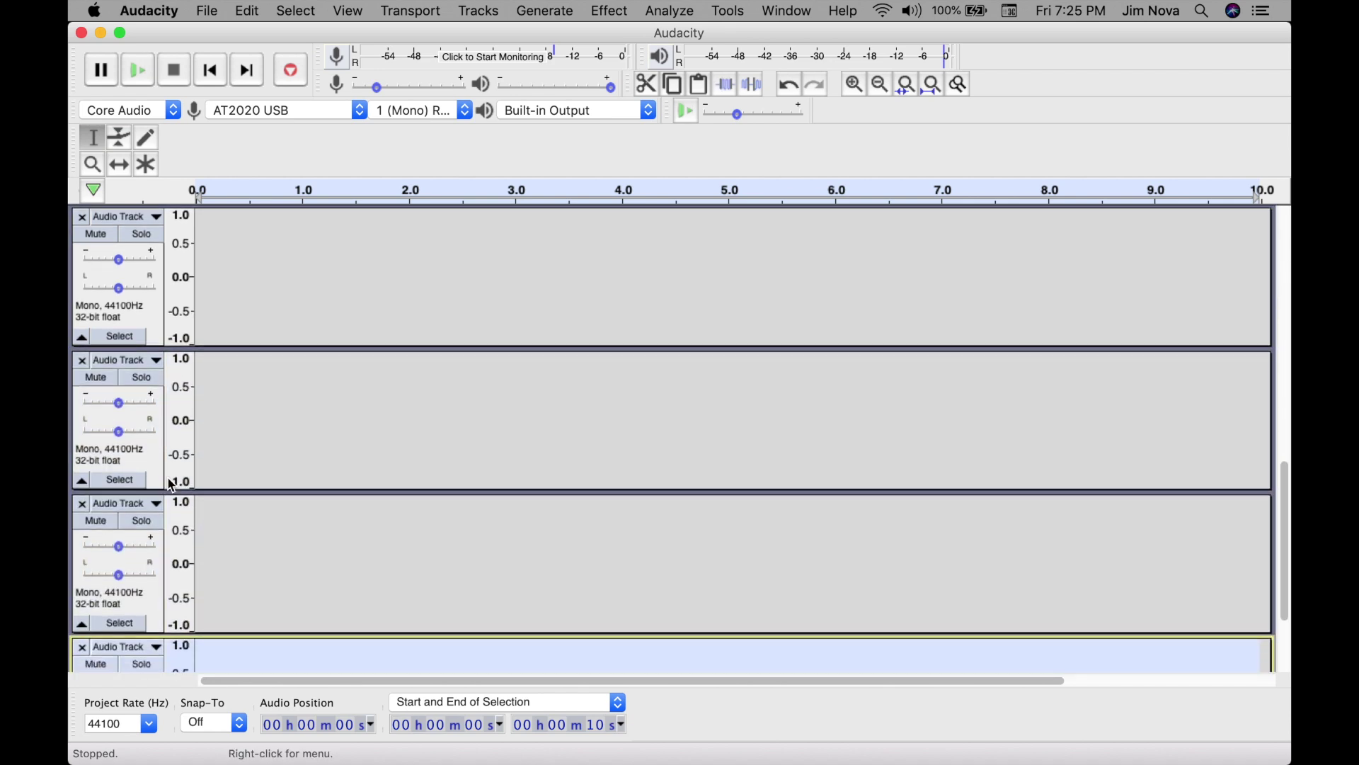
scroll(268, 391, up, 15)
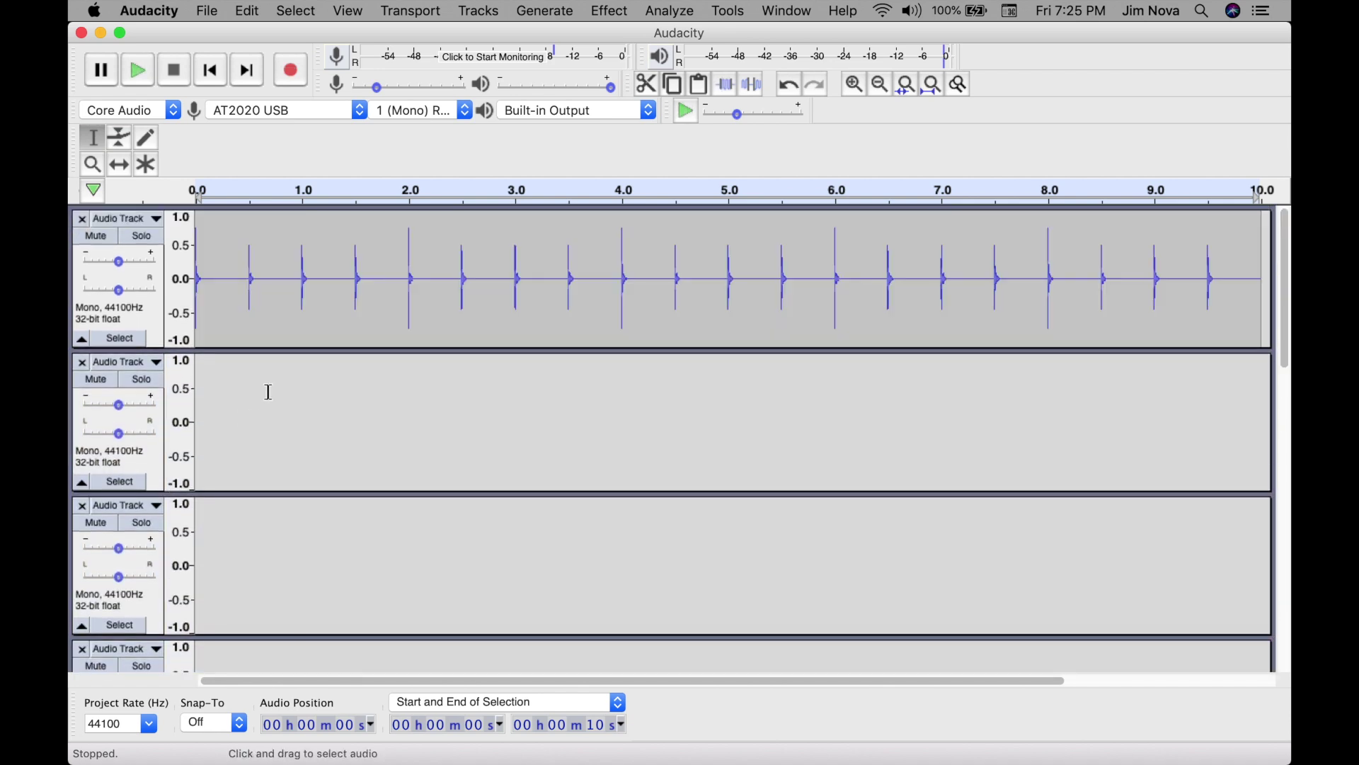
click(82, 339)
click(82, 383)
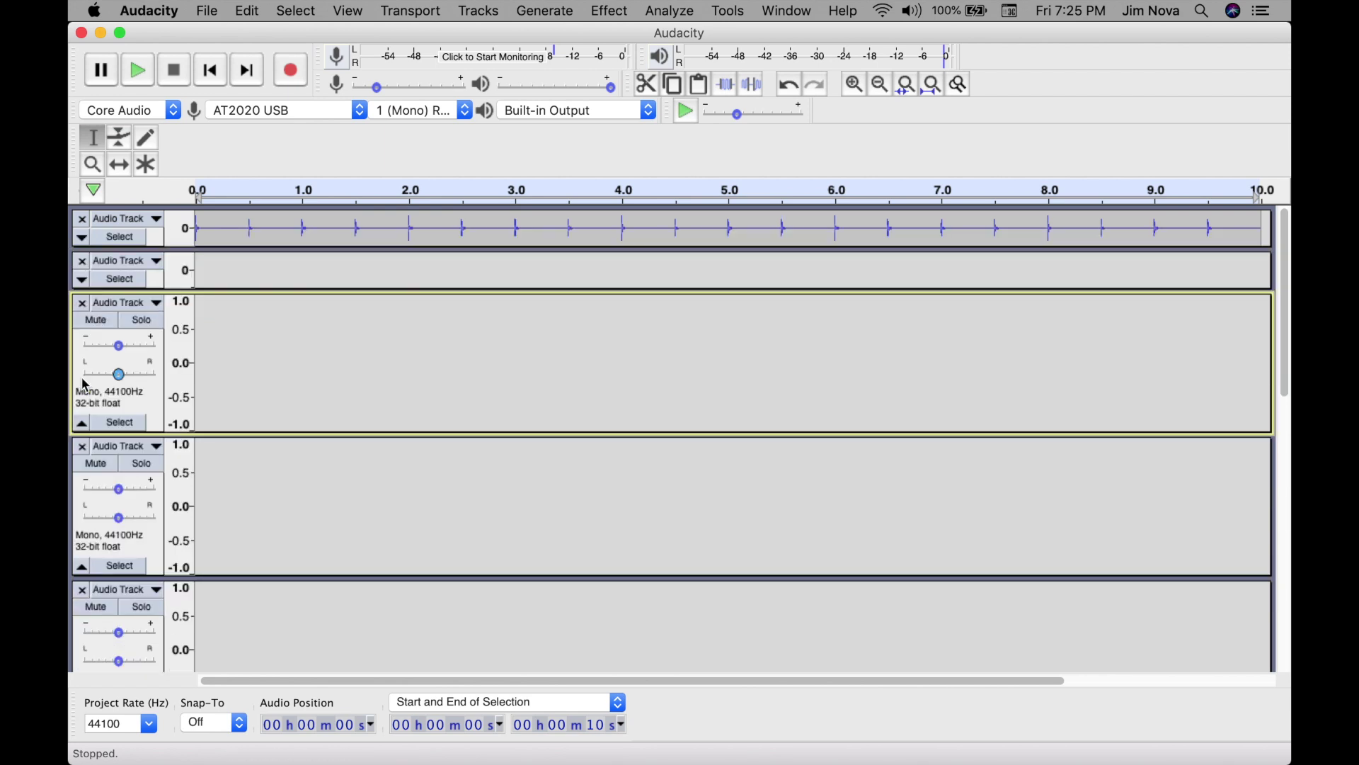
click(81, 425)
click(83, 468)
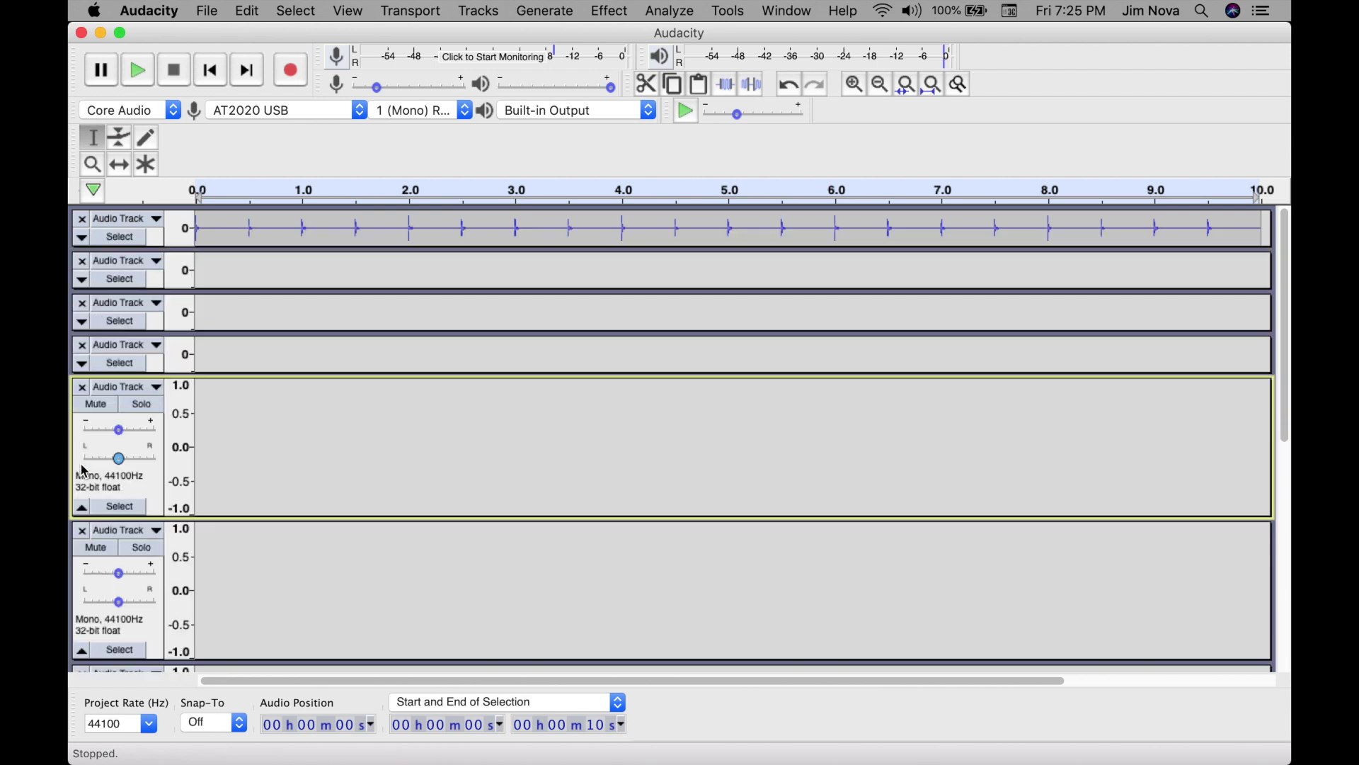
click(81, 507)
click(82, 550)
click(82, 592)
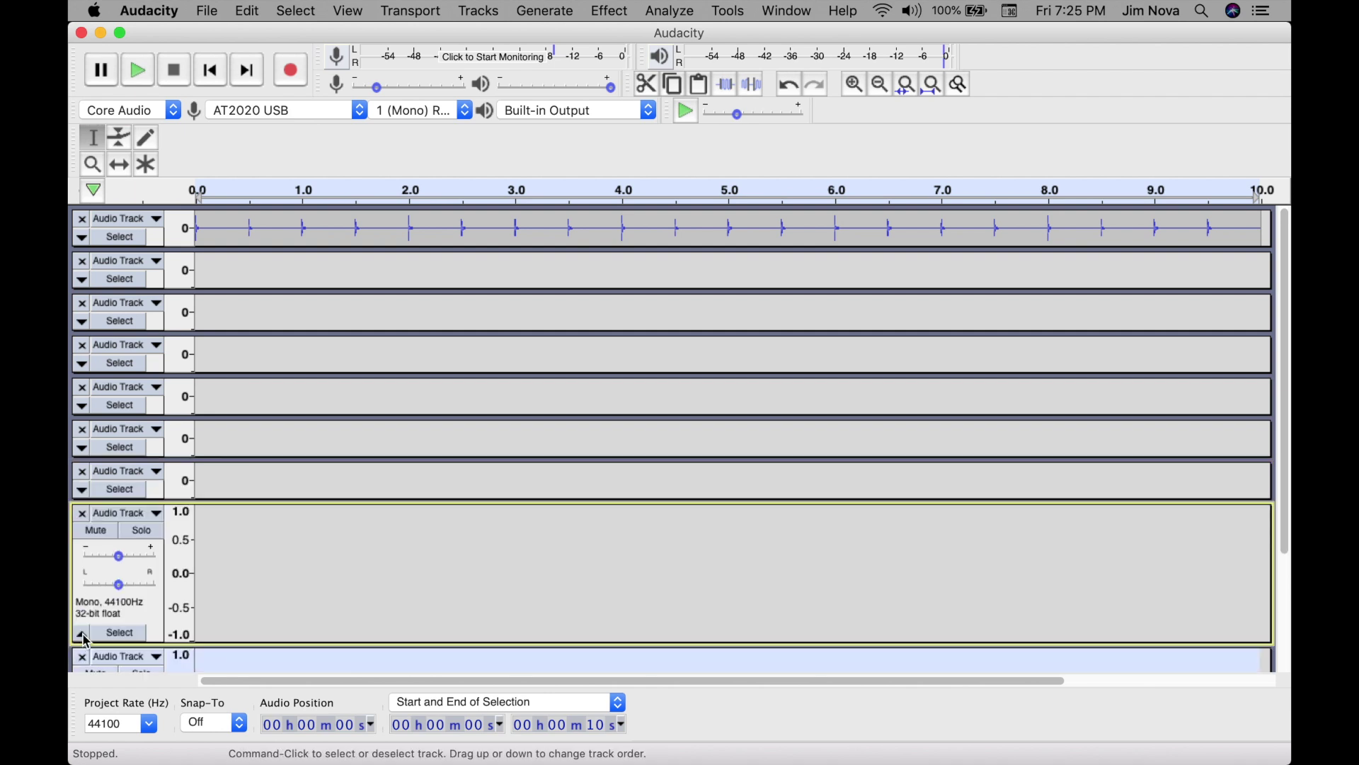
click(82, 634)
click(83, 664)
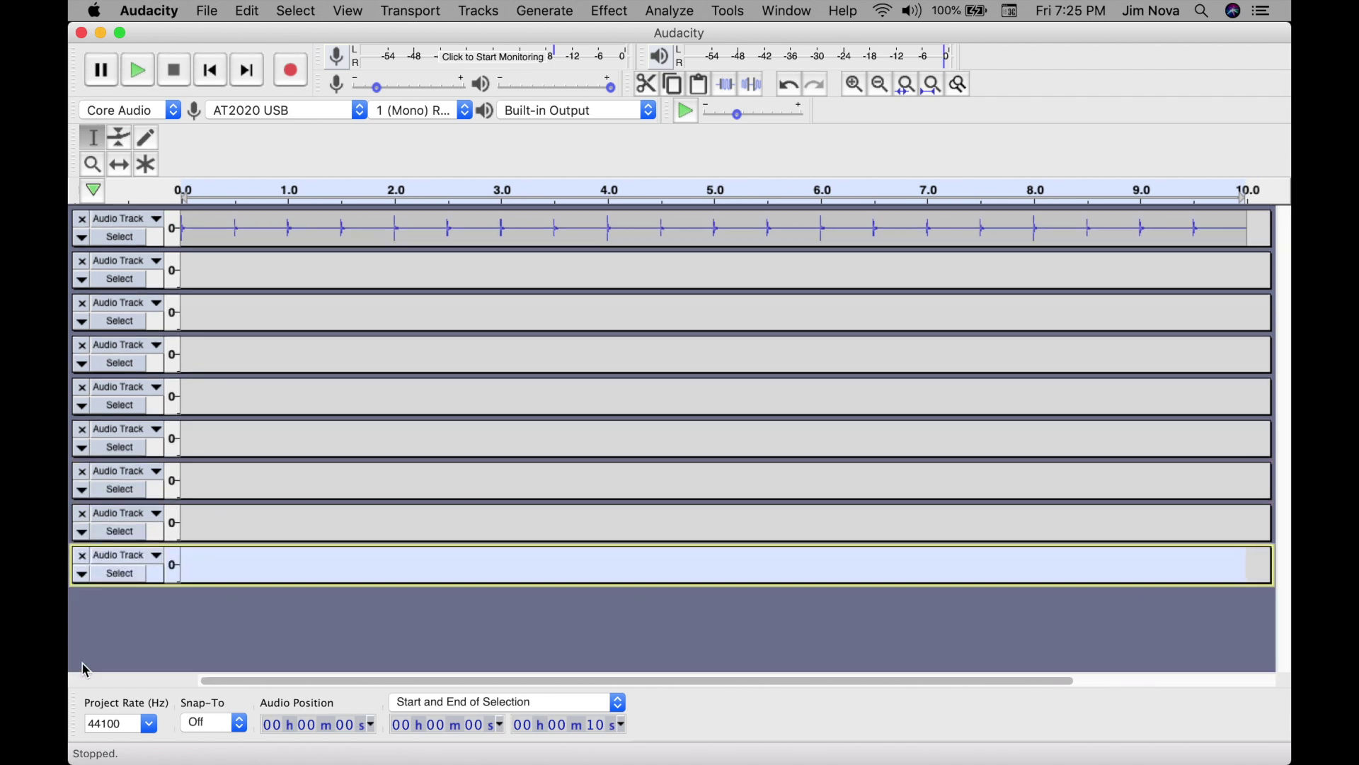
Rename tracks two and three to Trombone 1A and Trombone 1B.
click(103, 261)
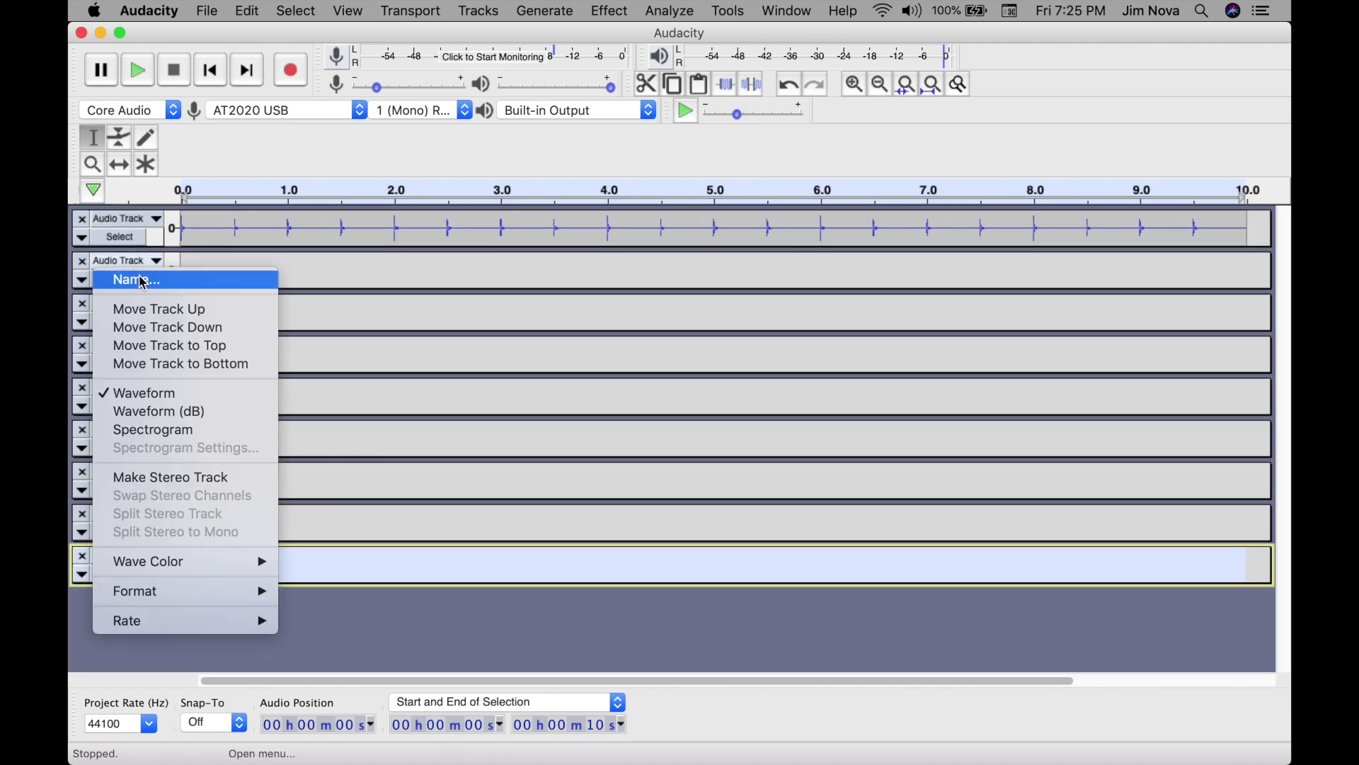
click(143, 281)
text(Trombo)
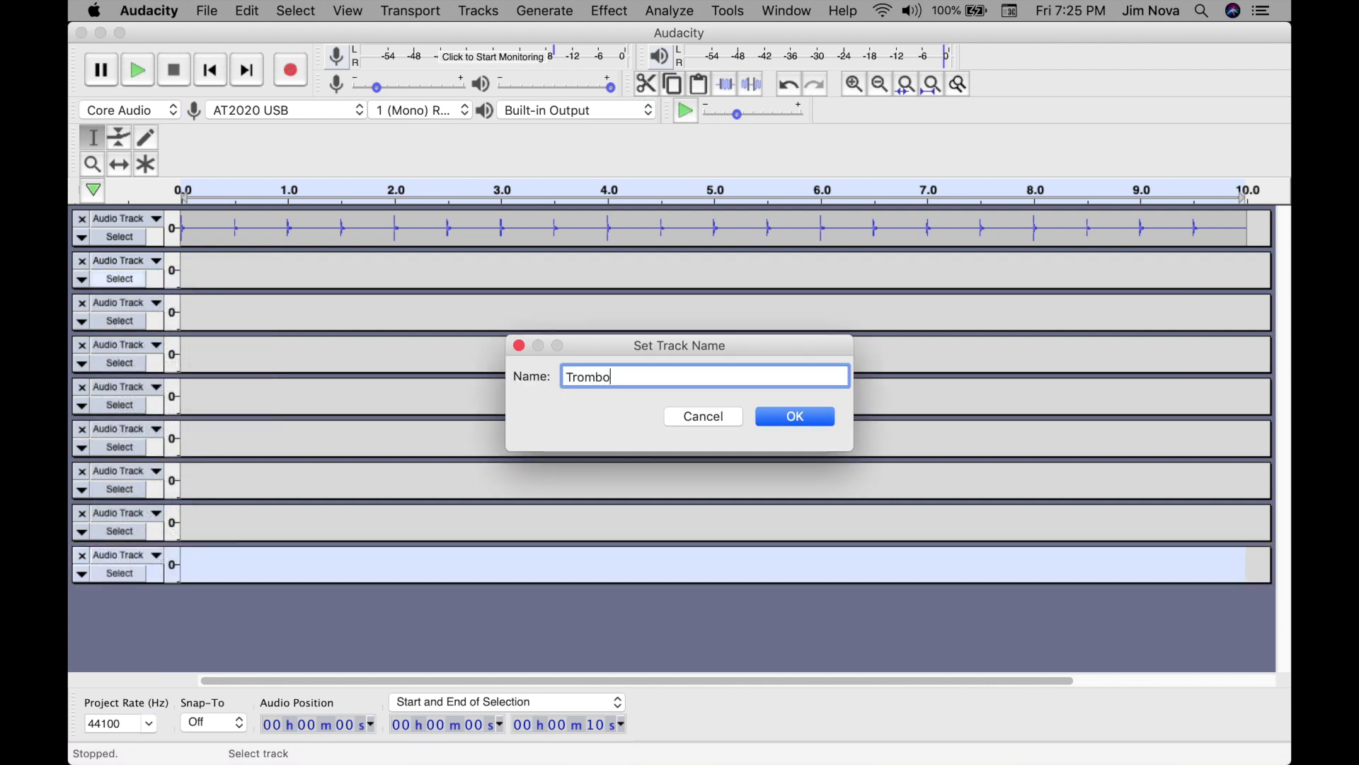
text(ne 1A)
click(786, 418)
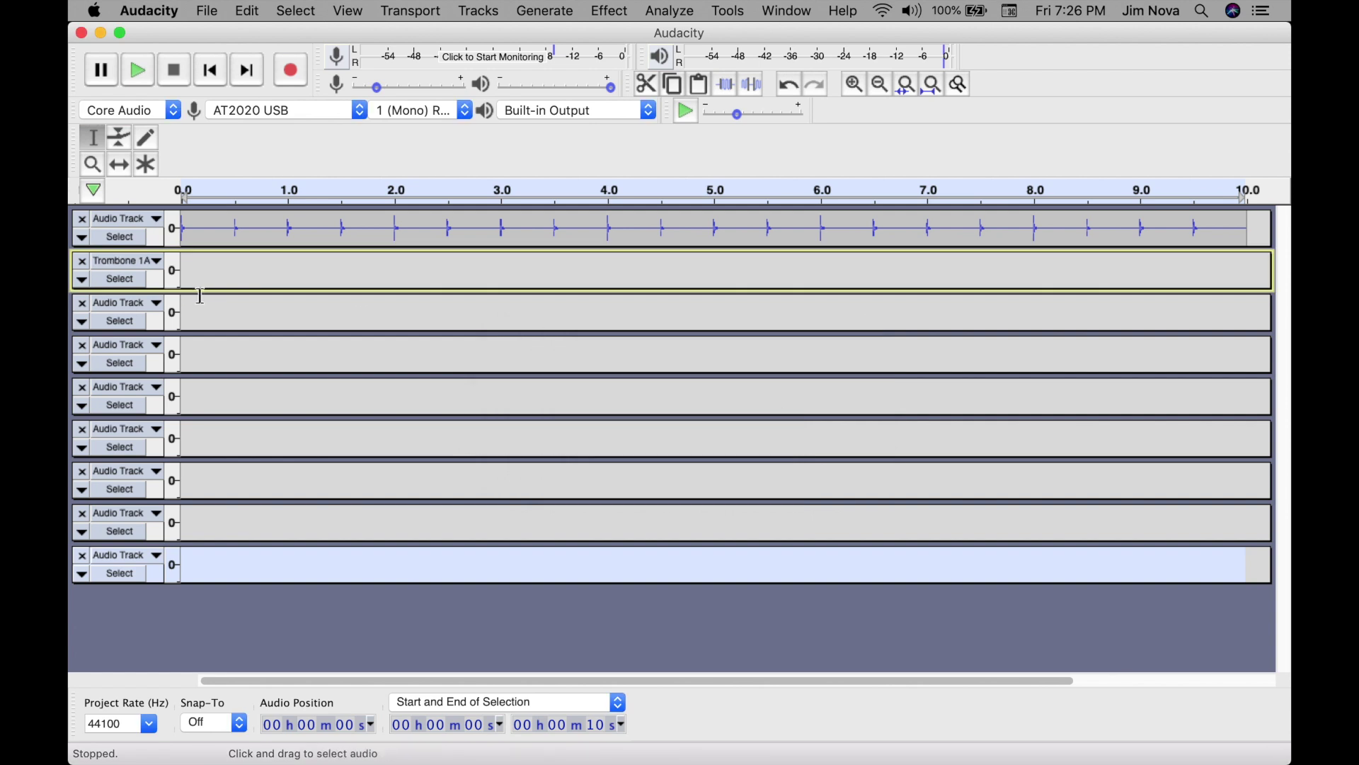
click(115, 304)
click(176, 322)
text(Tro)
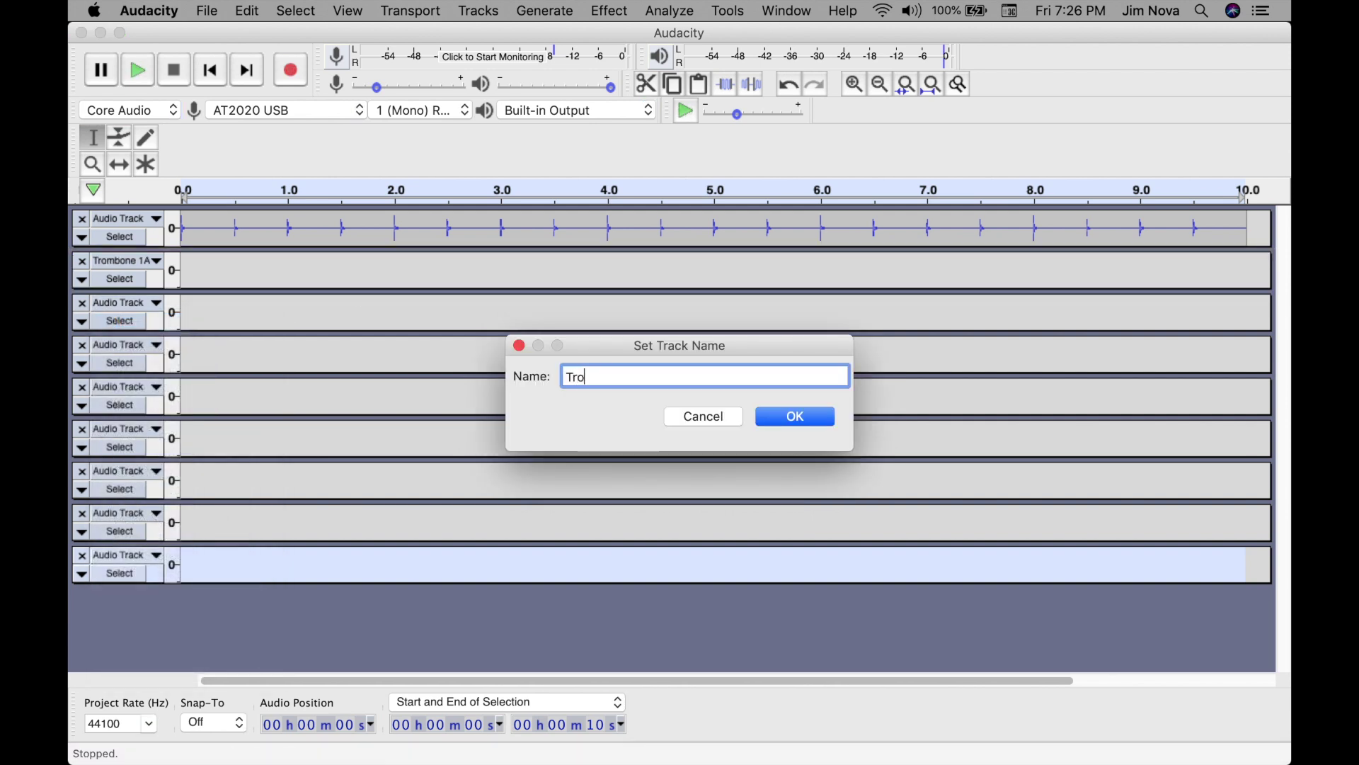
text(mbone 1)
key(shift)
text(1)
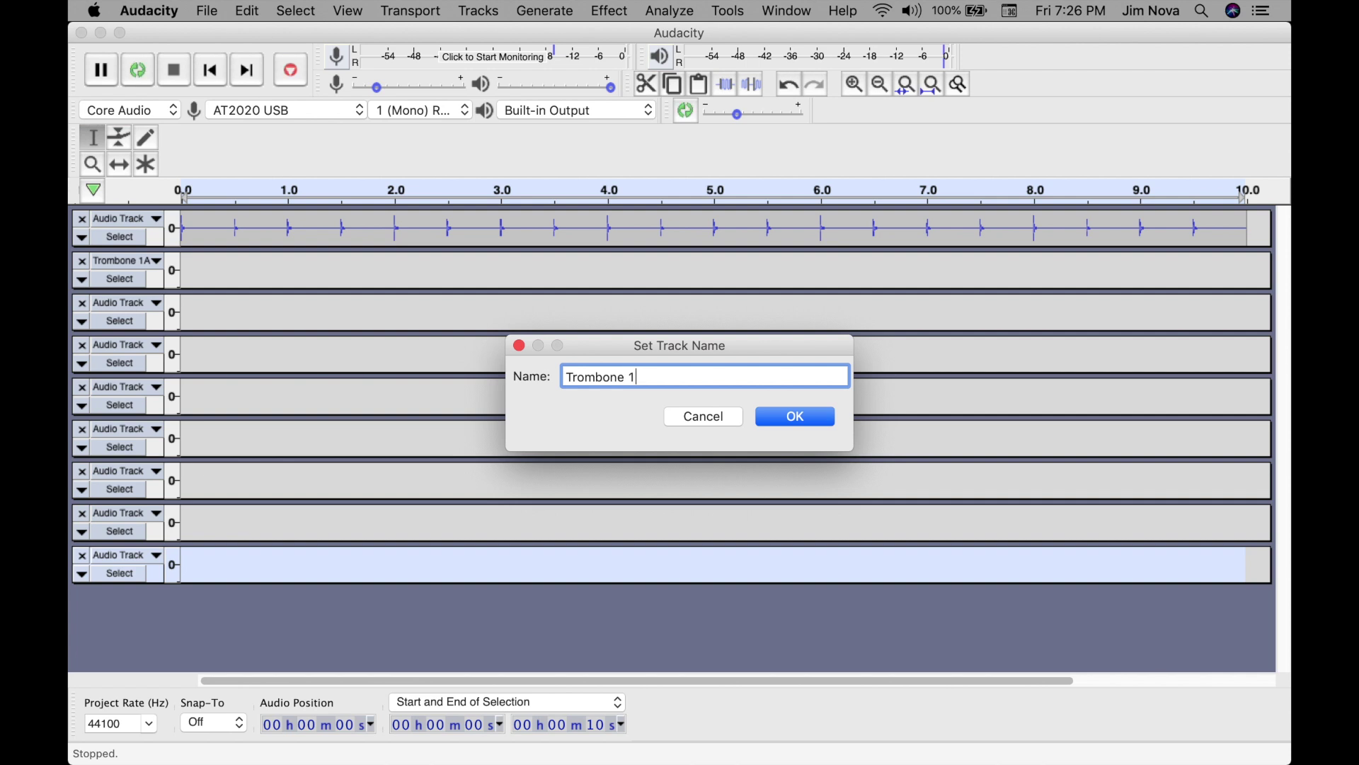
text(B)
key(Return)
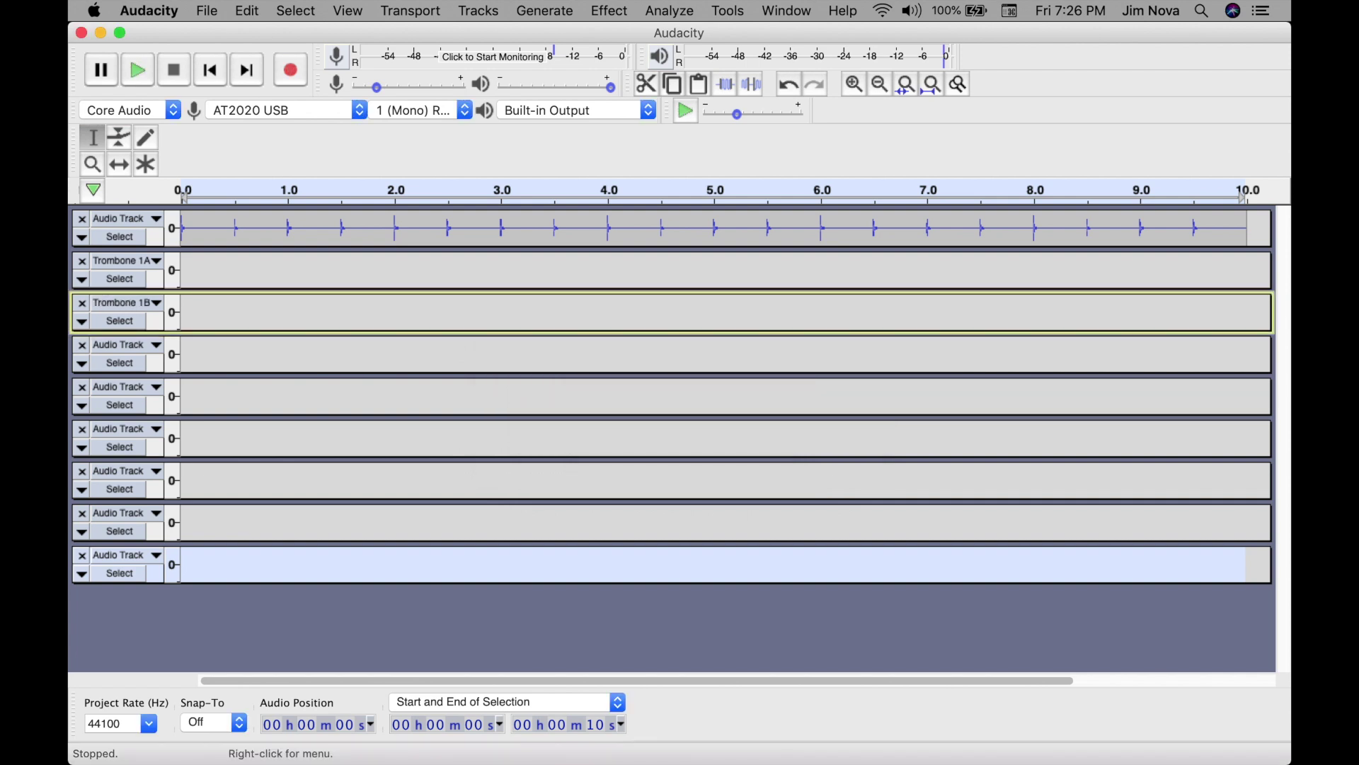
Rename tracks four and five to Trombone 2A and Trombone 2B.
click(136, 347)
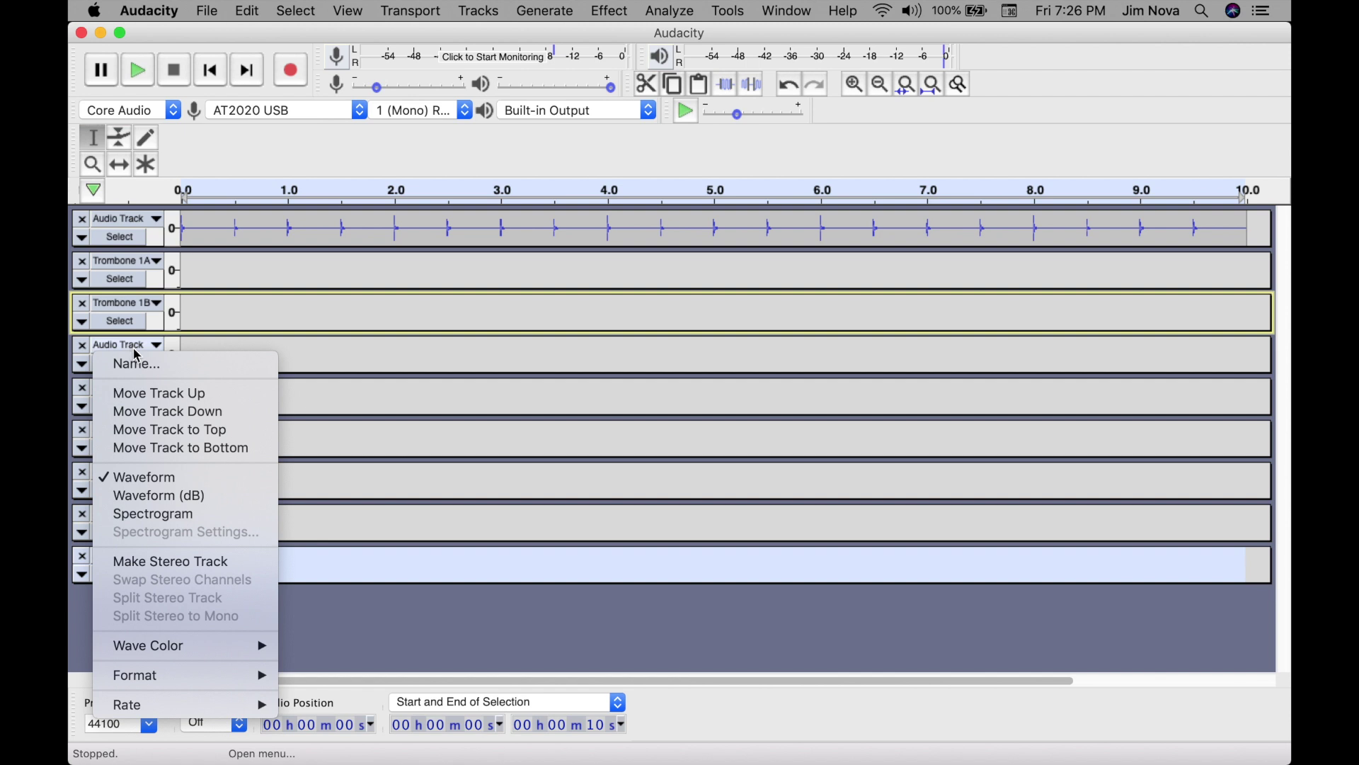
click(138, 364)
key(shift)
text(Trombone 2A)
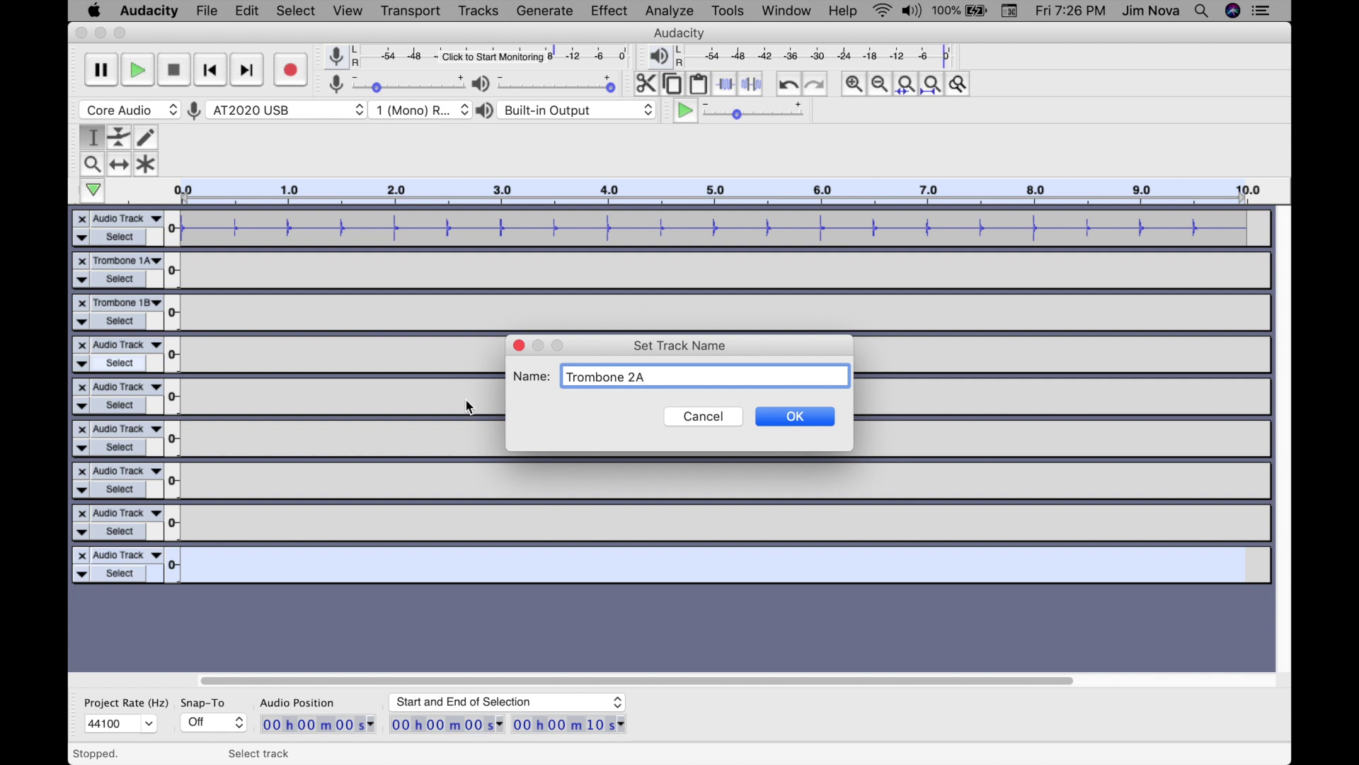
click(782, 417)
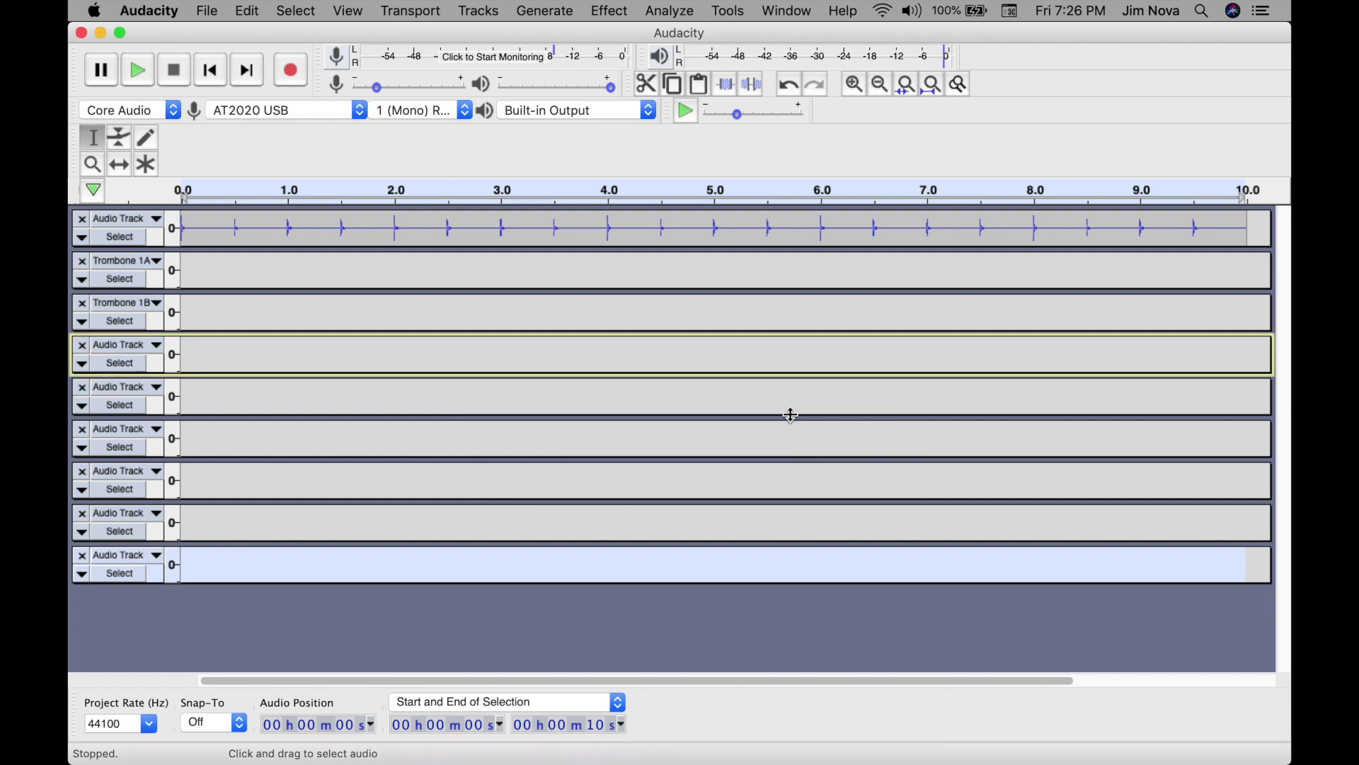
click(133, 387)
key(Escape)
text(T)
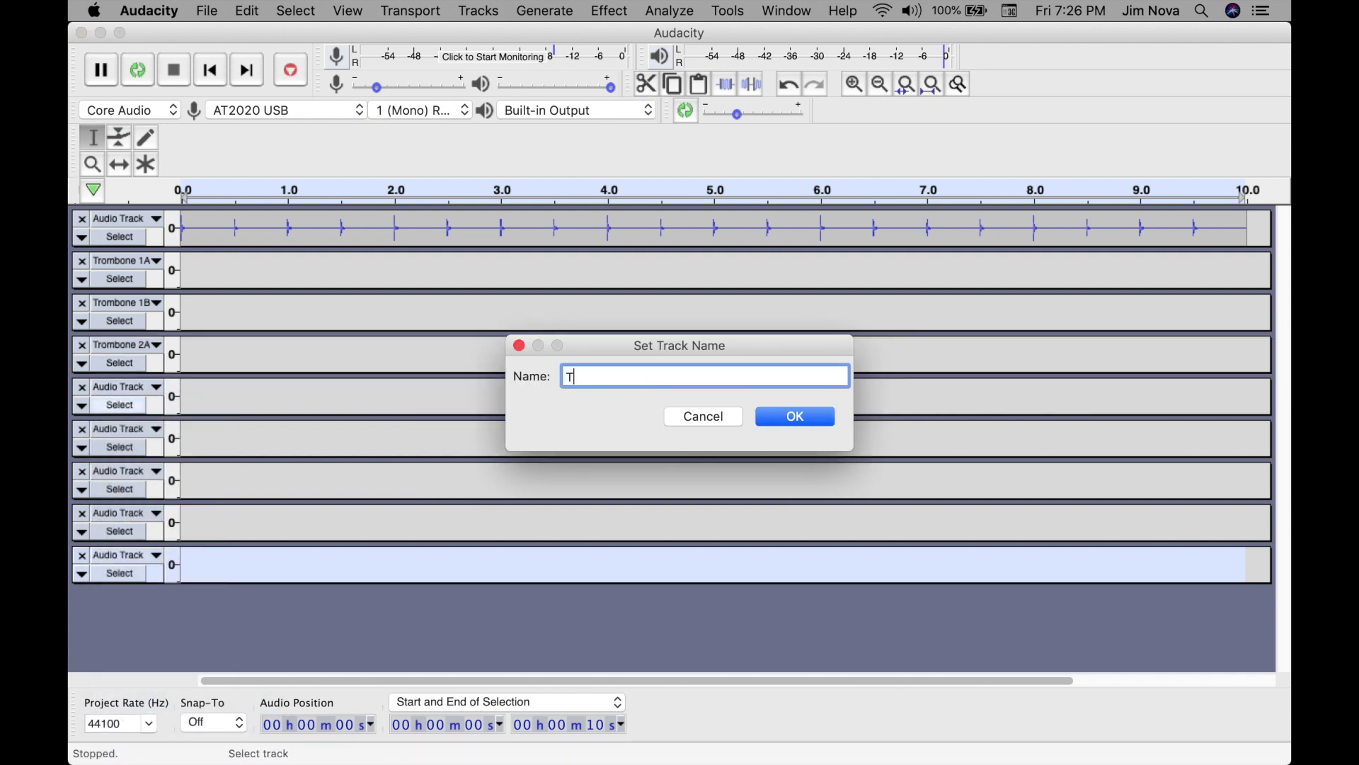
text(rombone 2B)
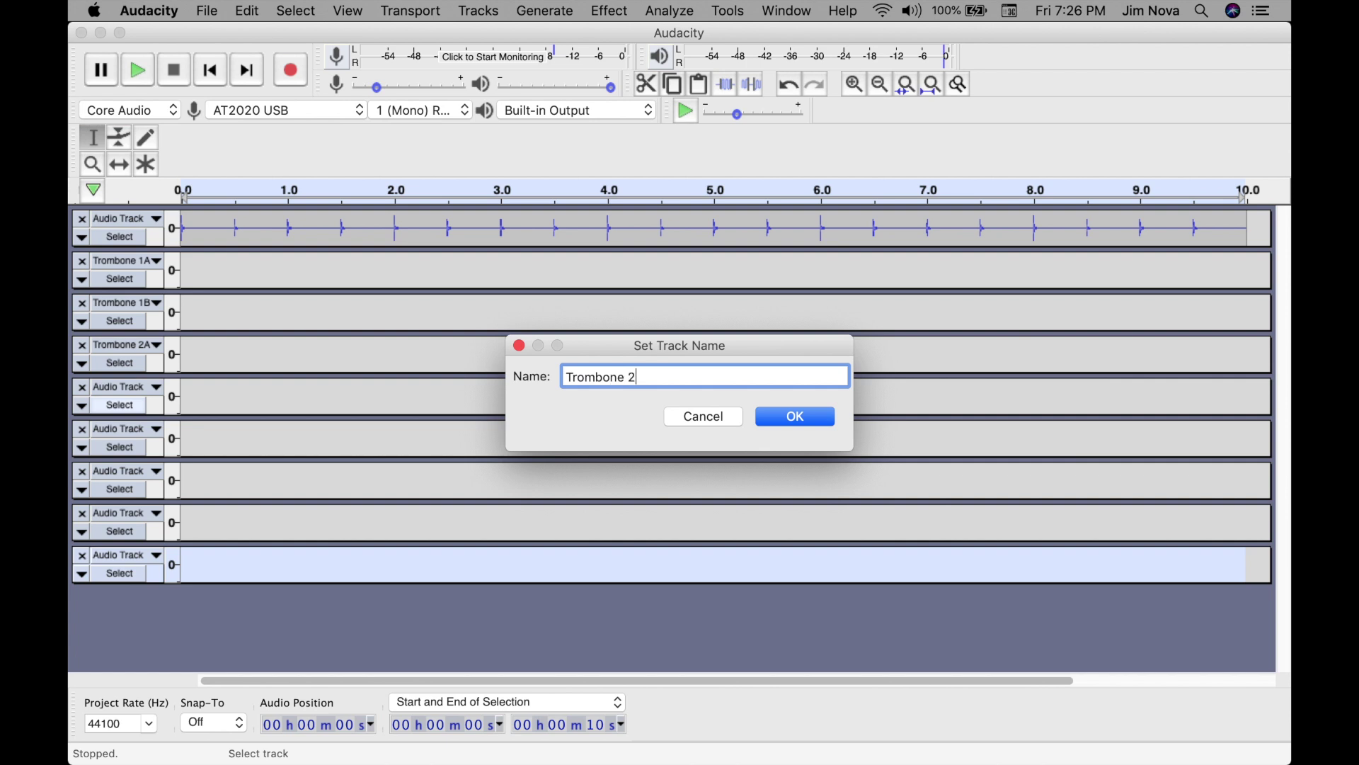
click(795, 417)
Rename the sixth track to Trombone 3A.
click(141, 434)
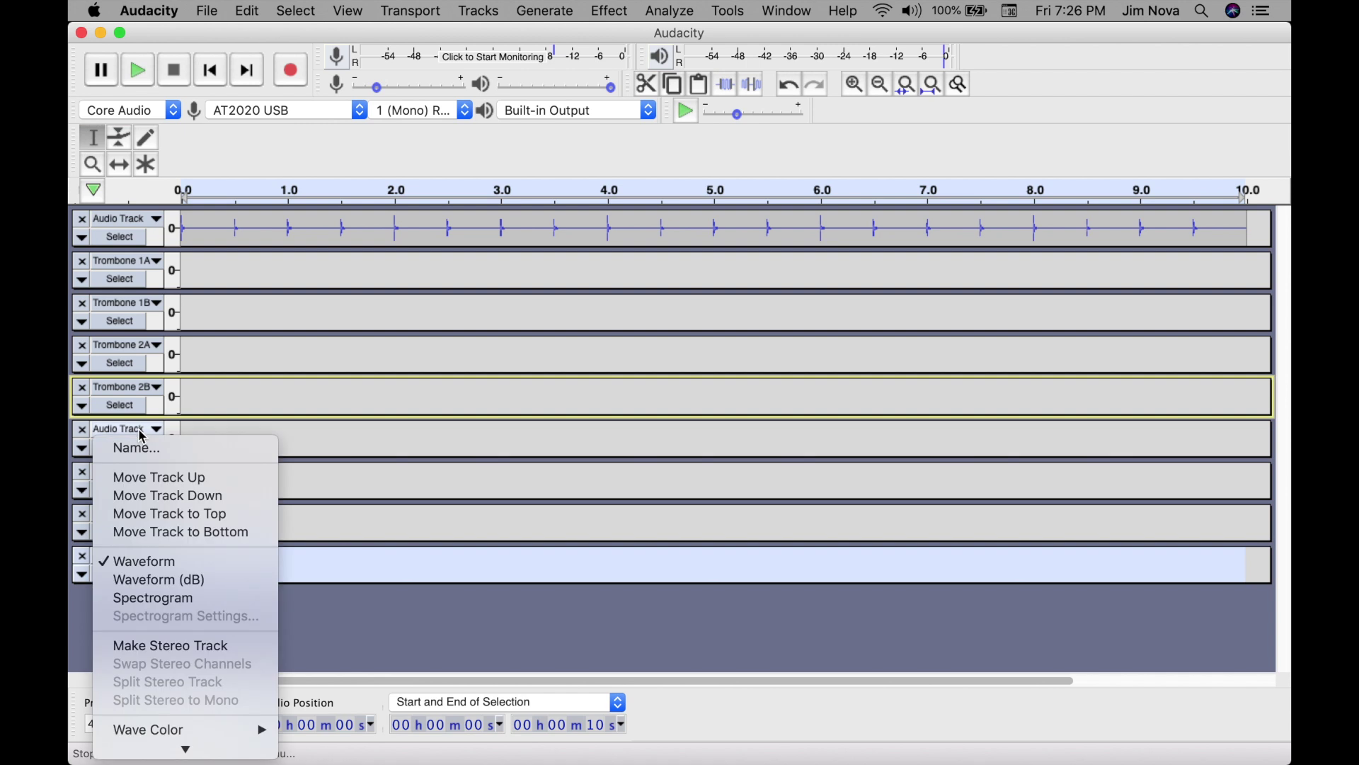
click(136, 450)
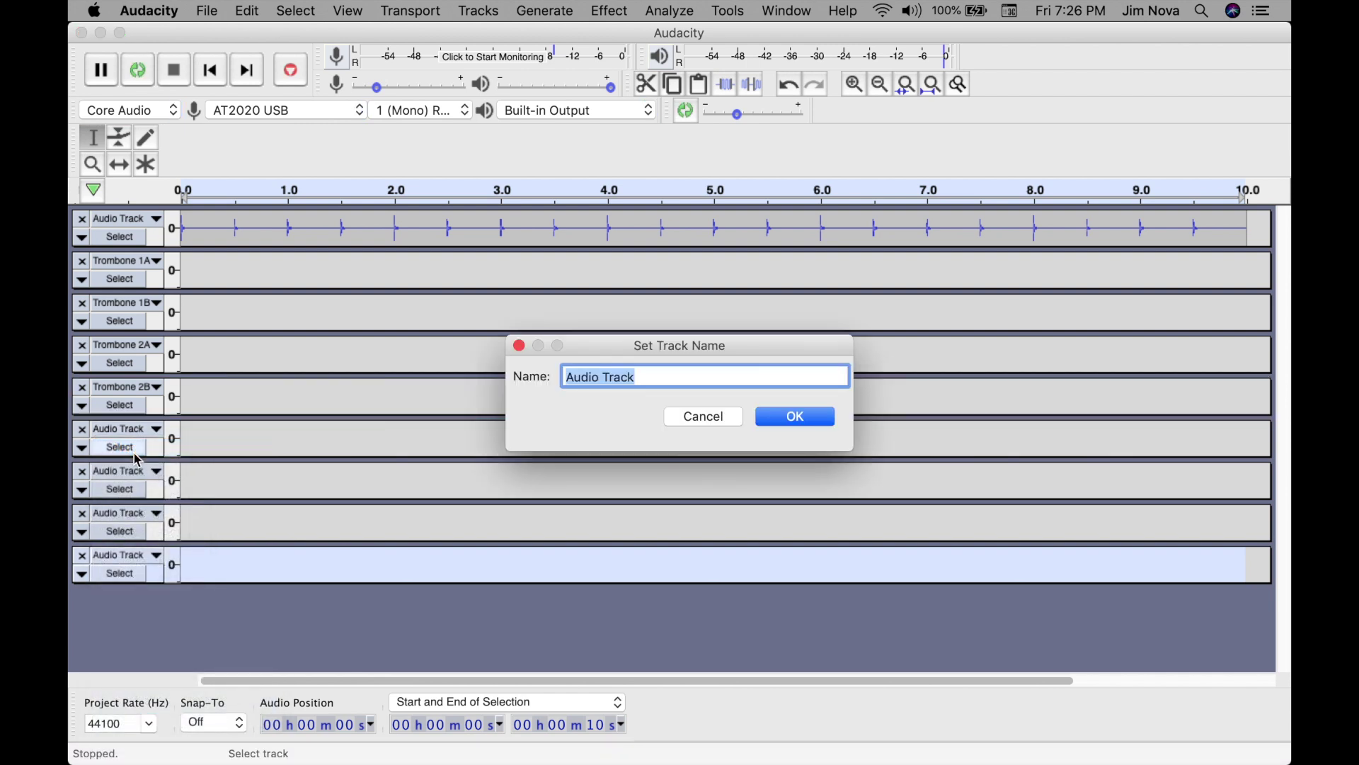
text(Trombone 3)
key(shift)
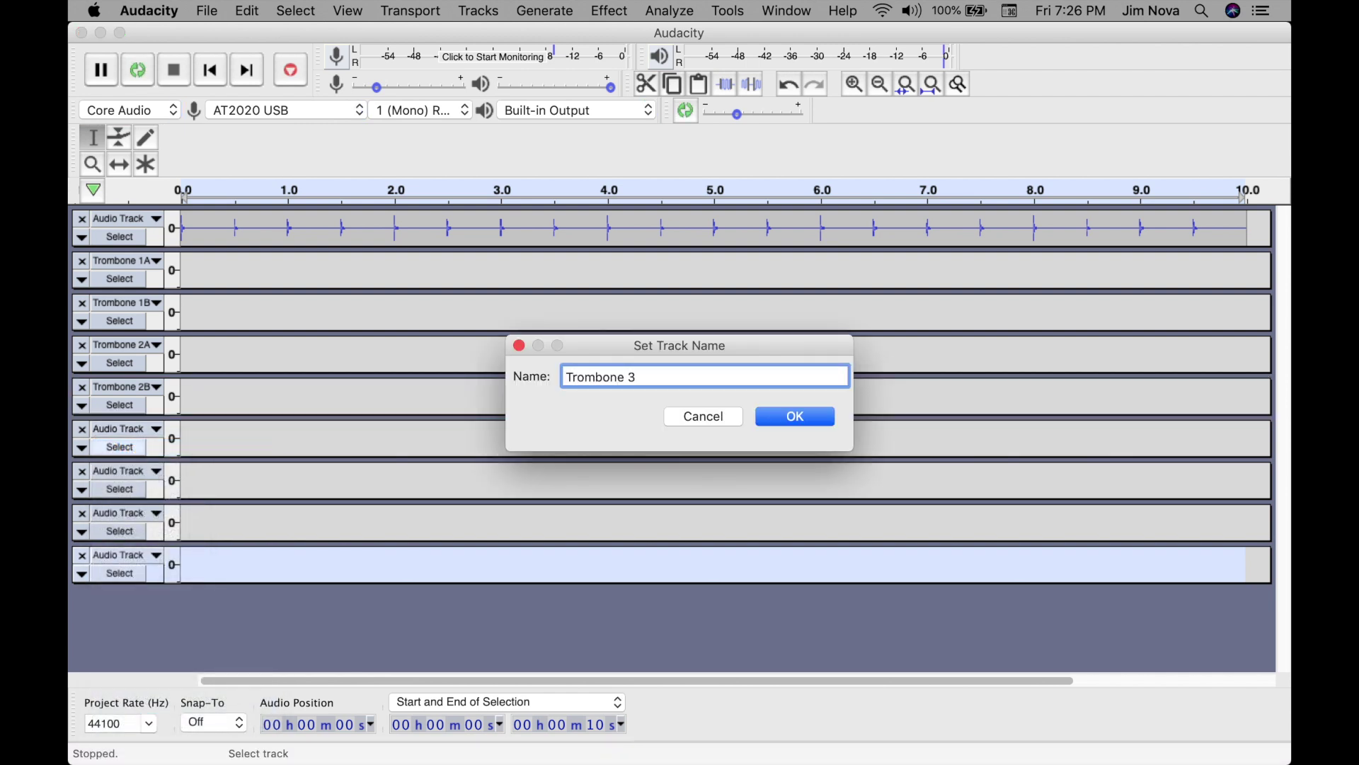
text(A)
click(799, 417)
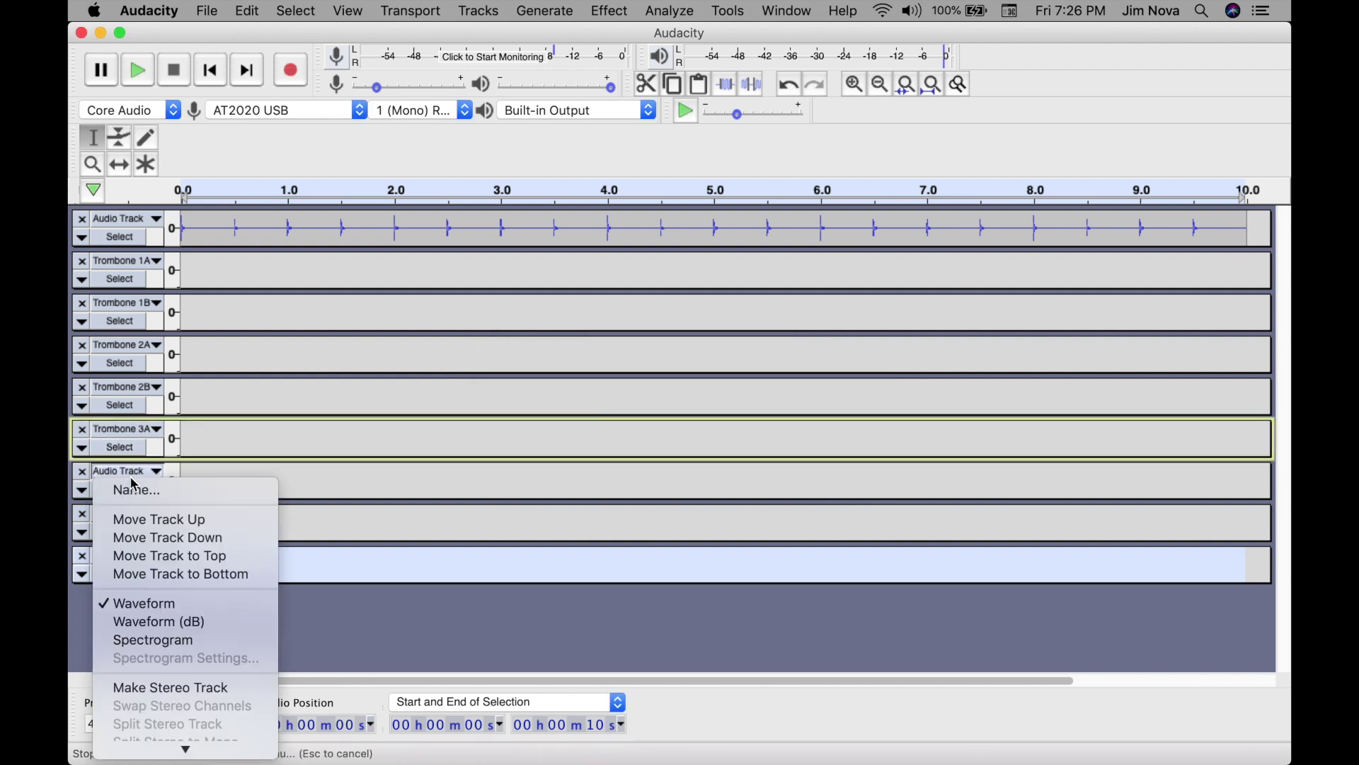
Rename the seventh track to Trombone 3B, removing the stray # characters.
click(125, 472)
click(136, 492)
text(Trombo)
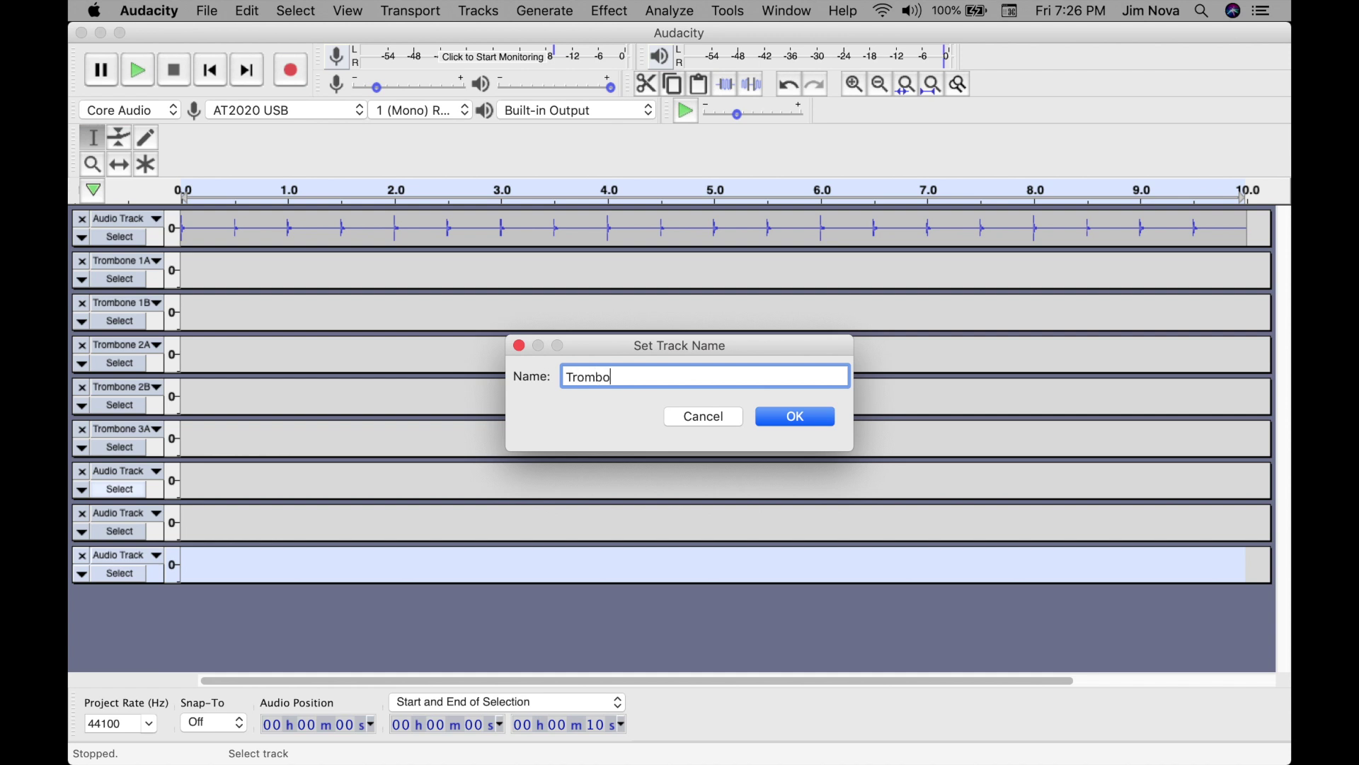
text(ne #)
key(BackSpace)
text(#)
key(BackSpace)
text(3B)
click(789, 416)
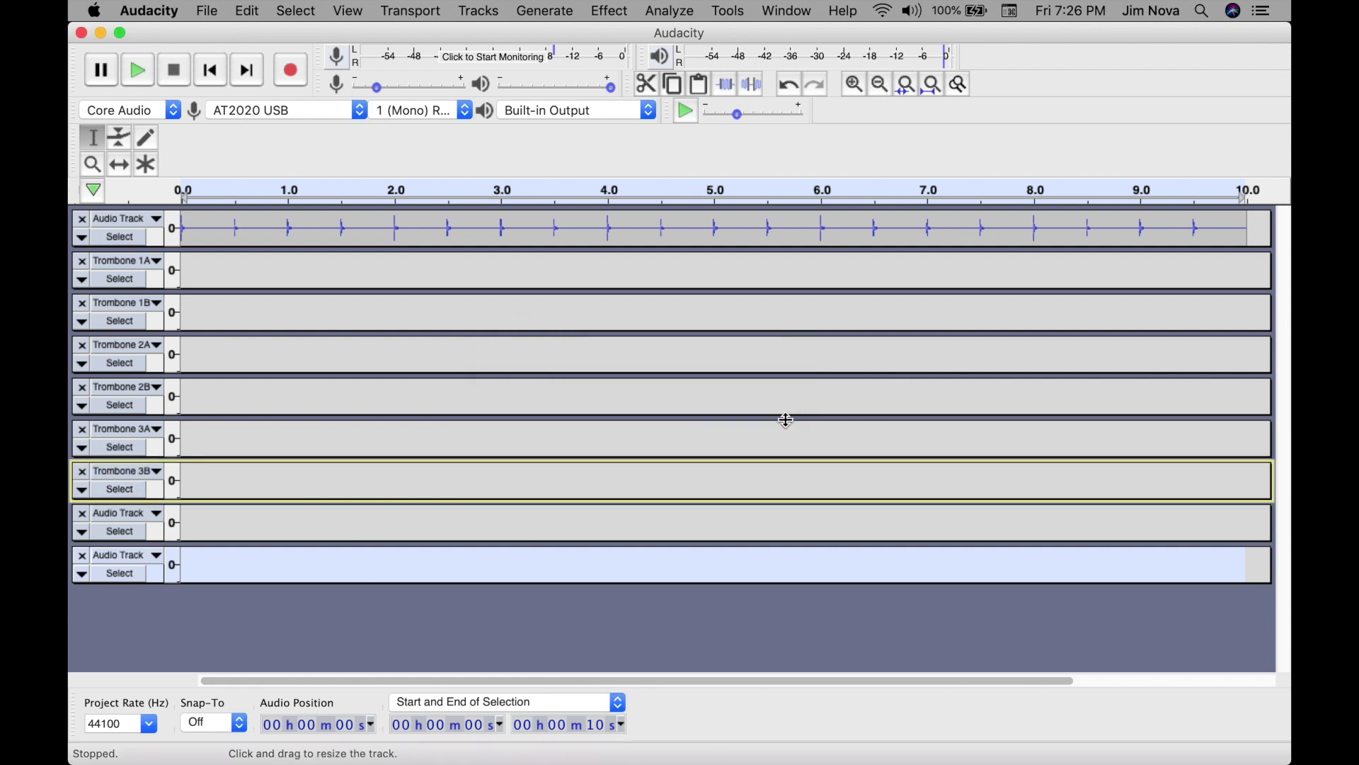
Rename the eighth and ninth tracks to Trombone 4A and Trombone 4B.
click(142, 515)
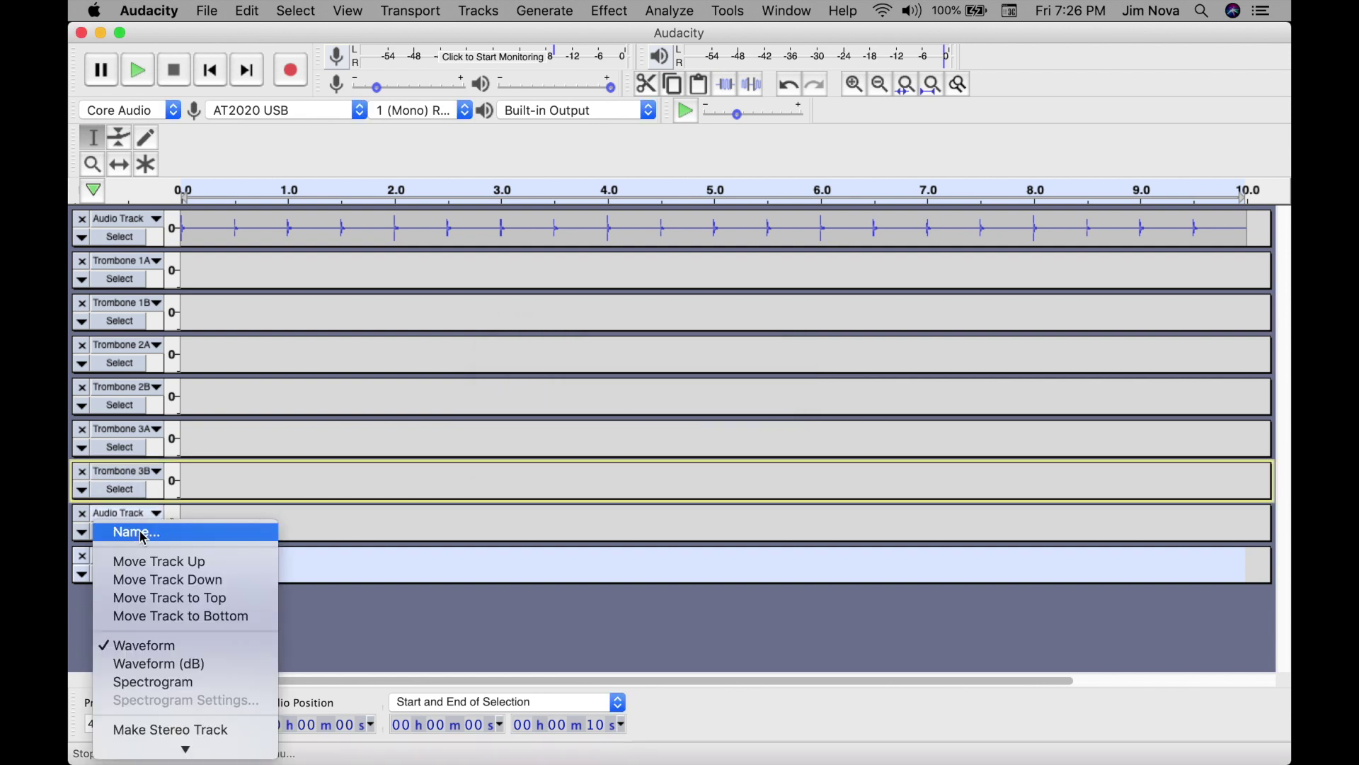
click(138, 532)
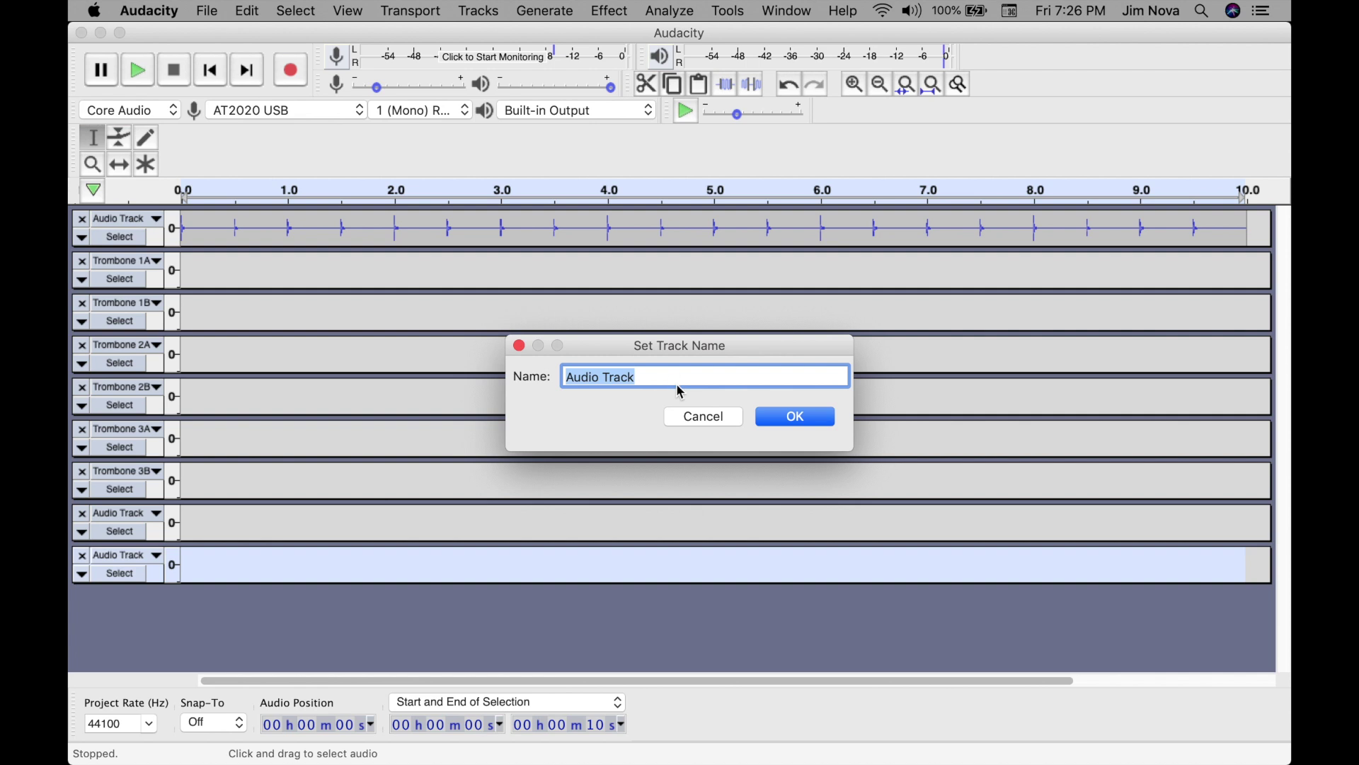
text(Trombone 4)
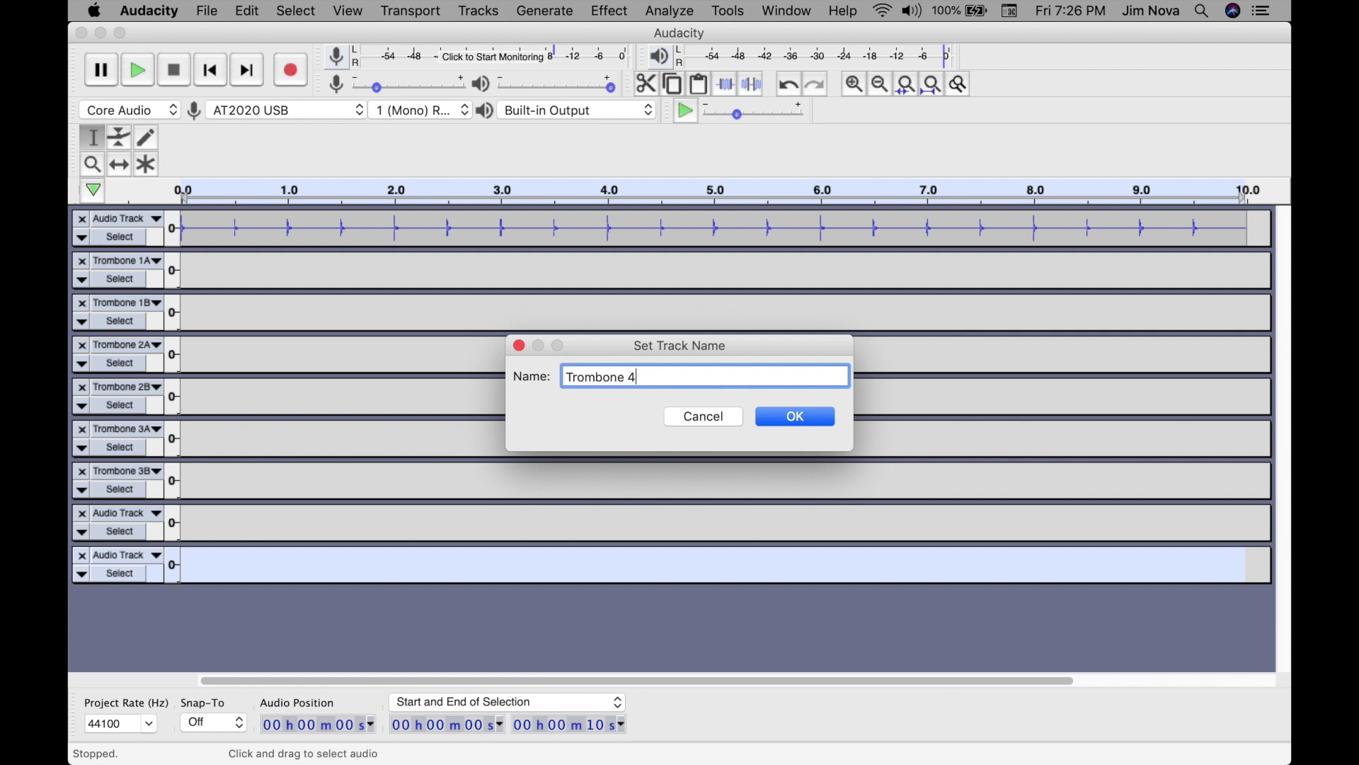
key(shift)
text(A)
key(Return)
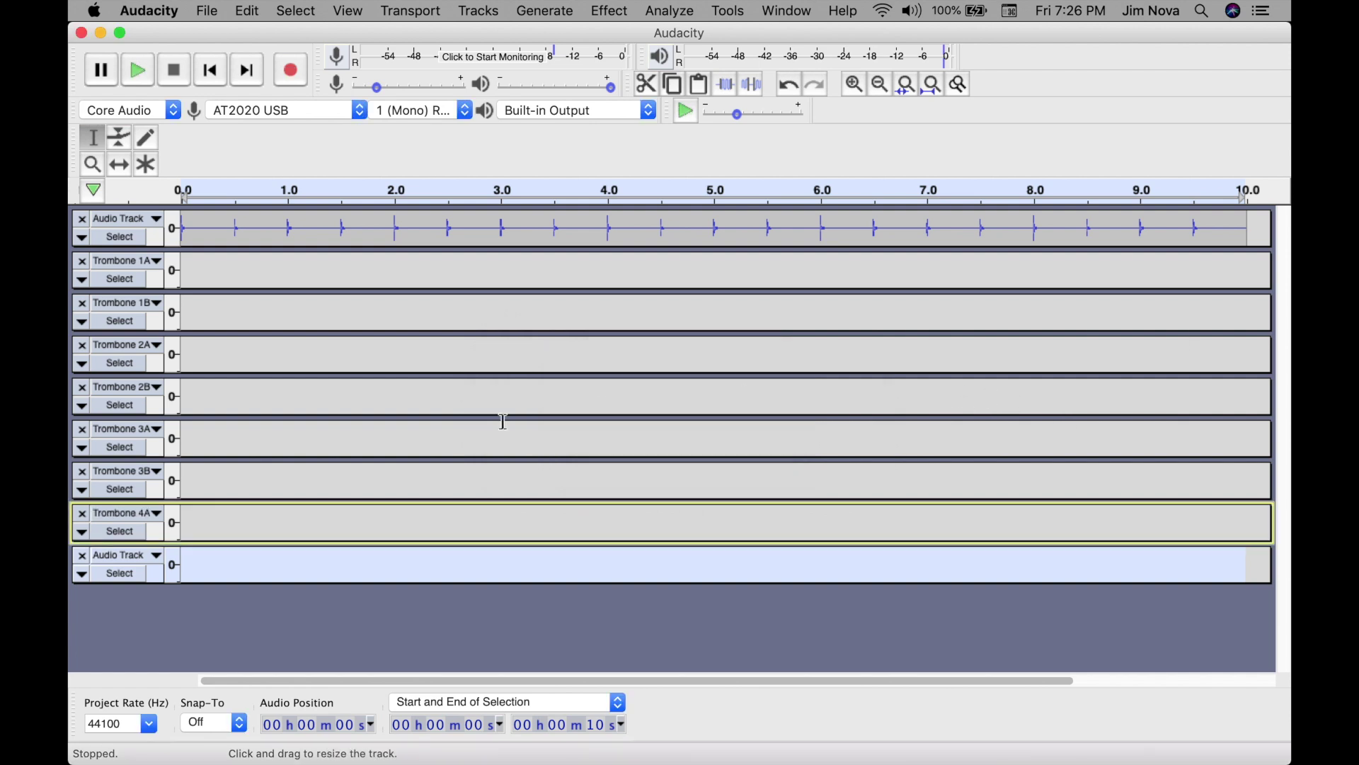
click(119, 557)
click(142, 575)
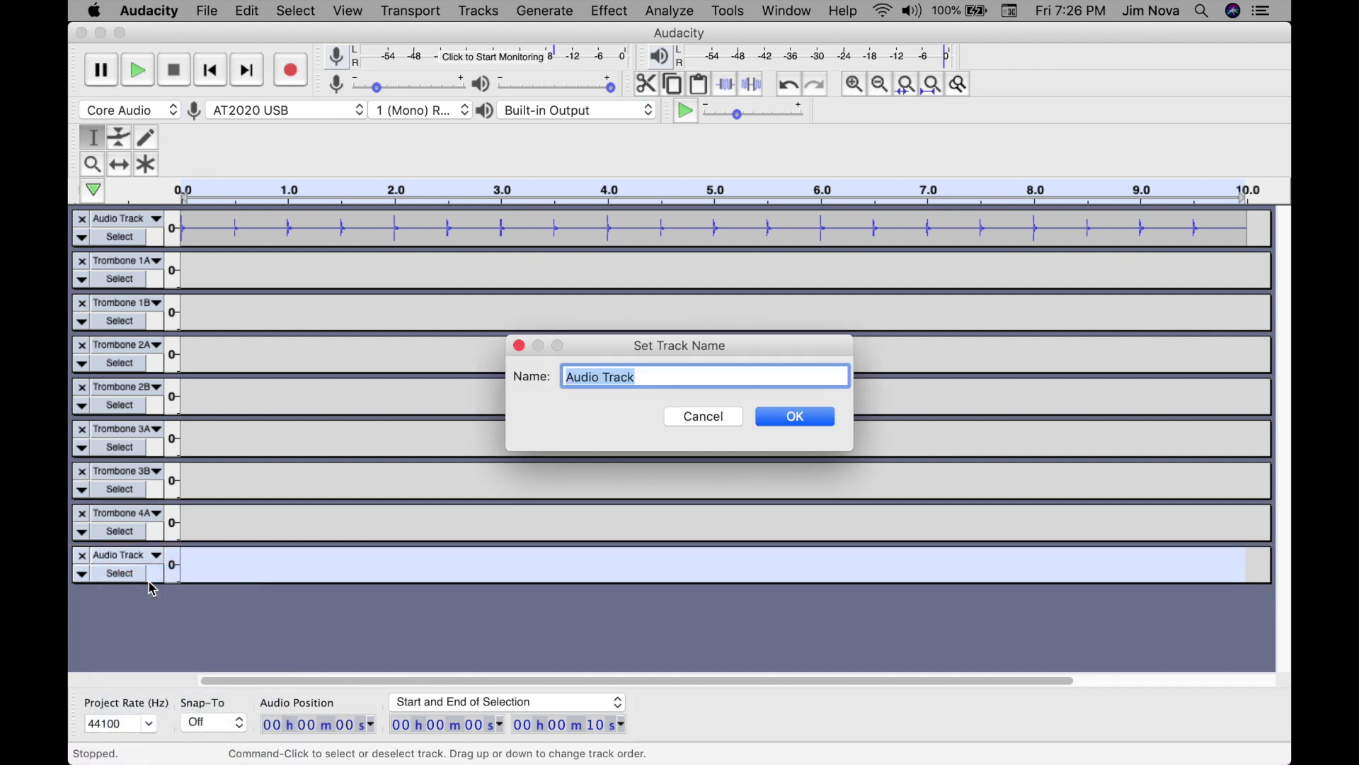
text(T)
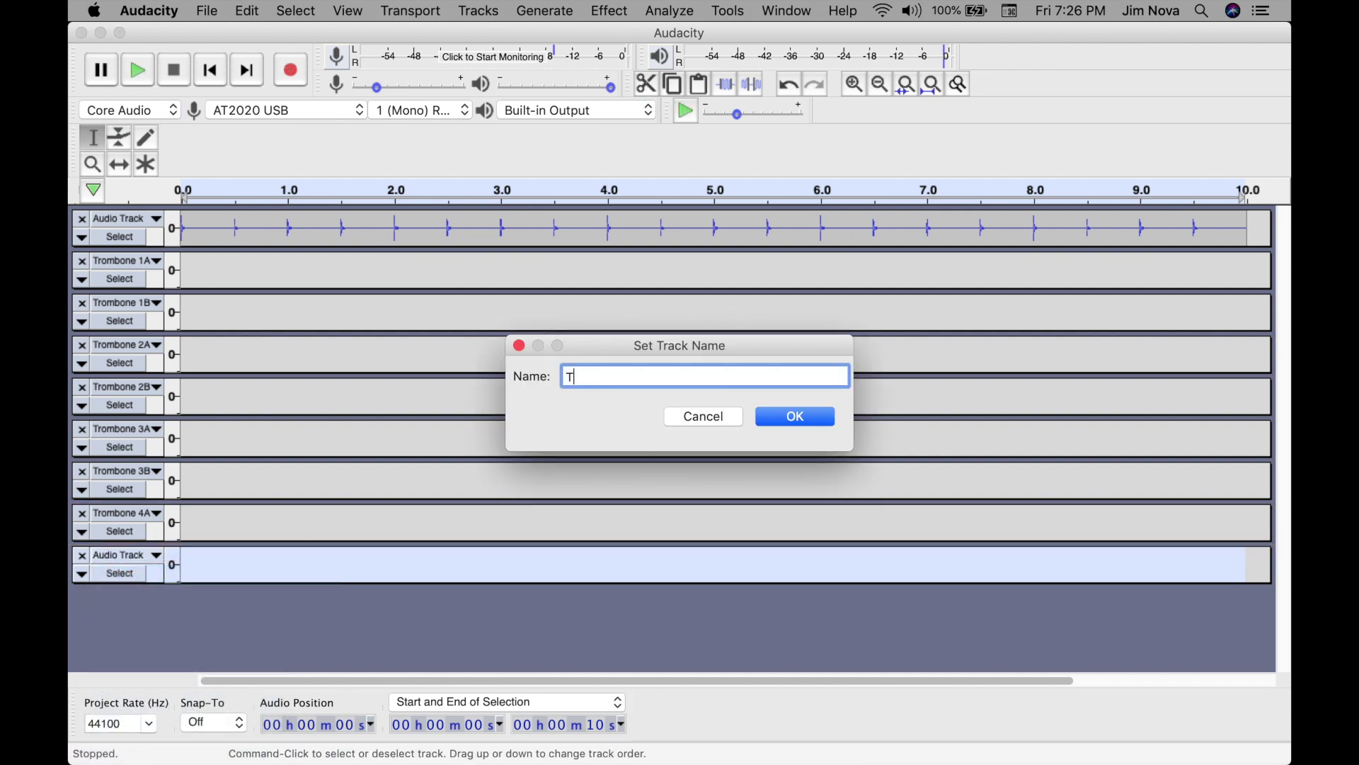
text(orombone 4B)
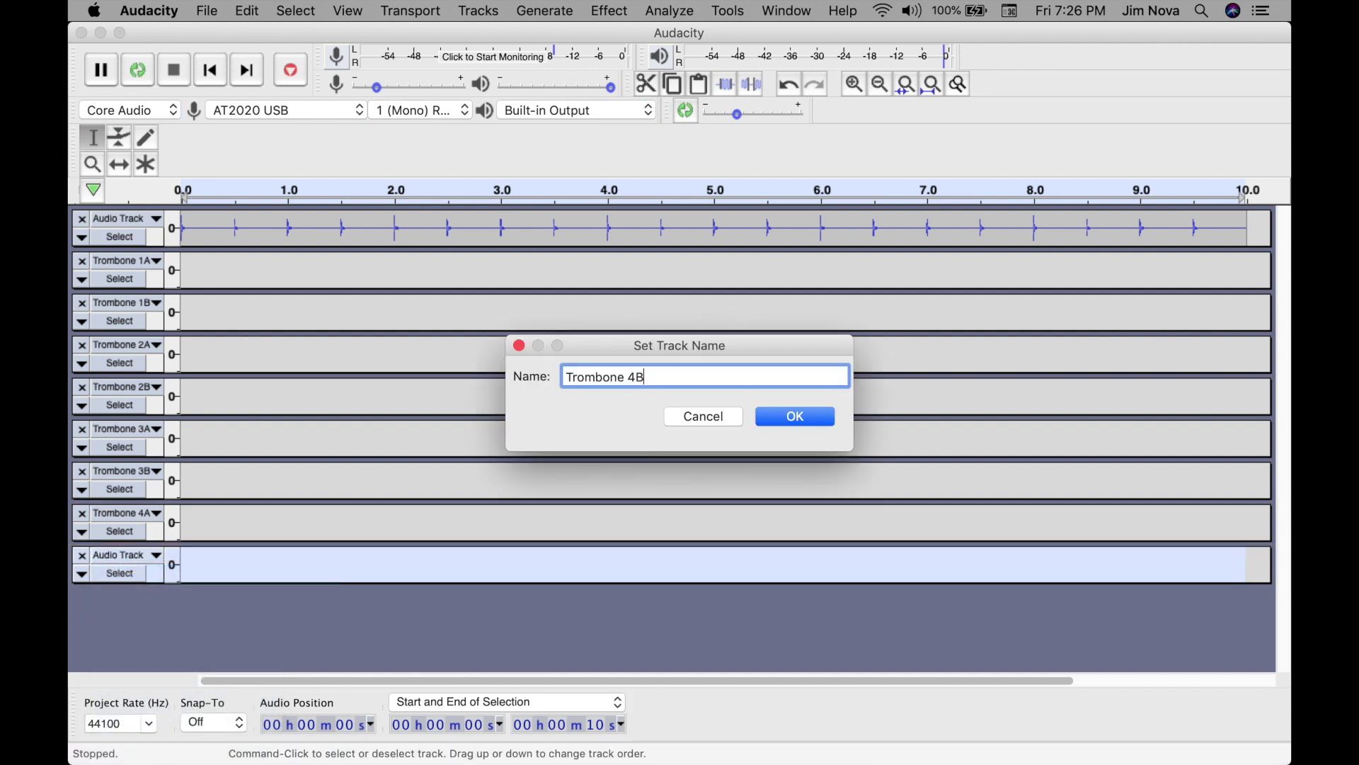
click(804, 419)
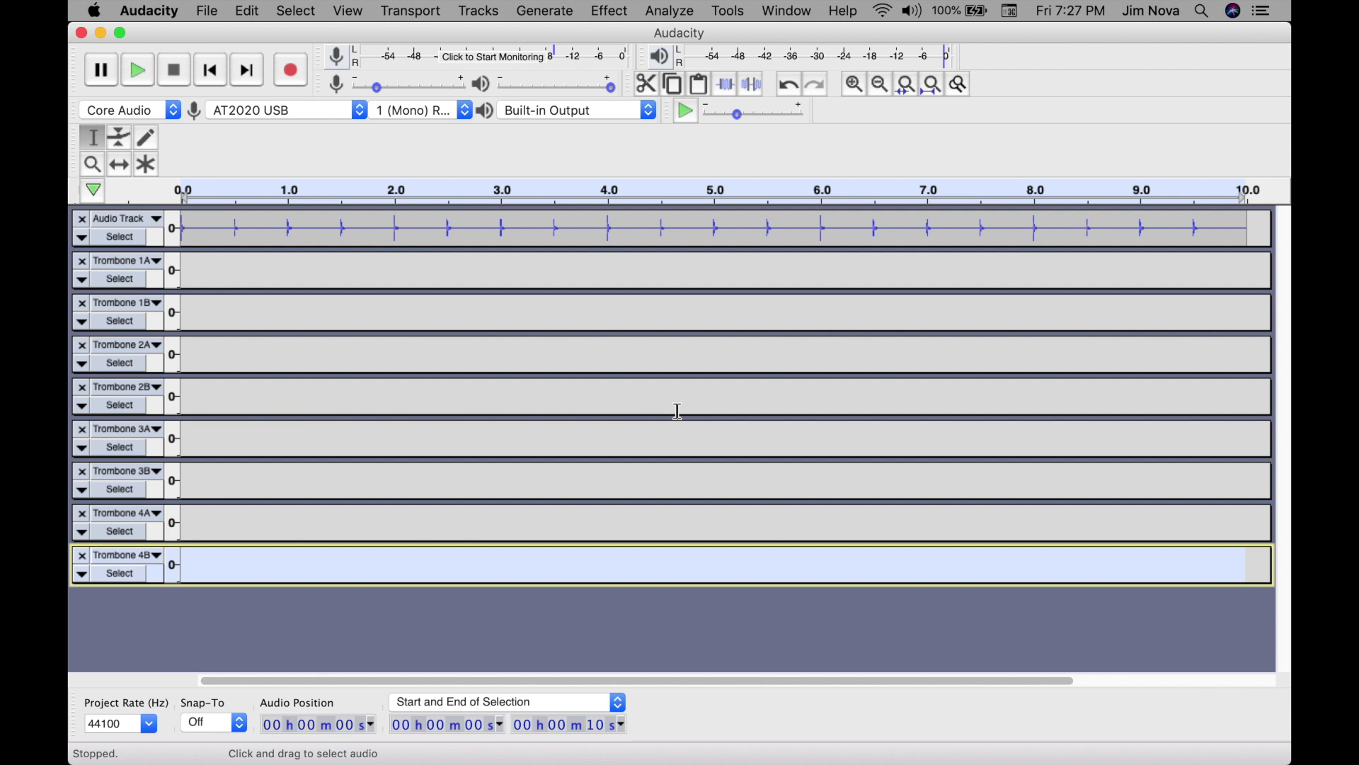
Amplify the first two seconds of the click track by -15 dB.
drag(424, 228, 123, 206)
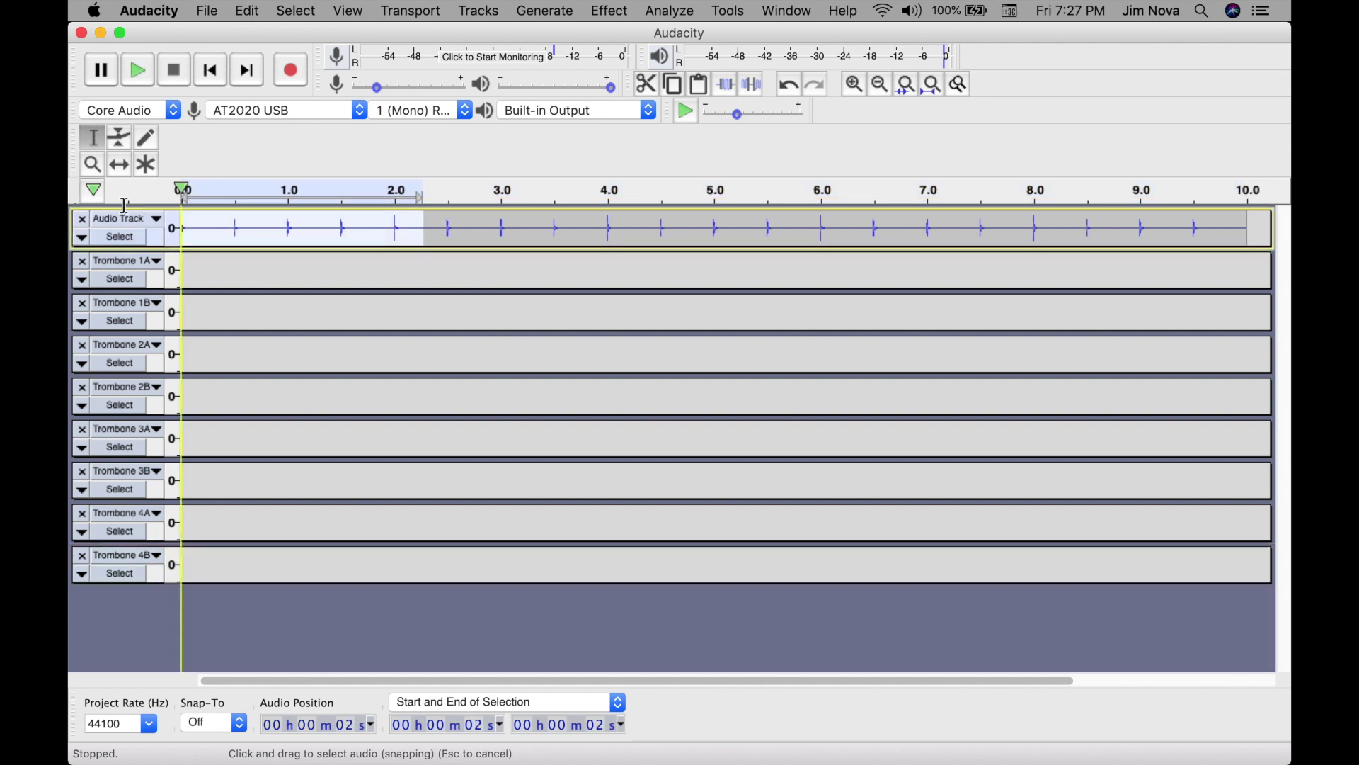
click(610, 11)
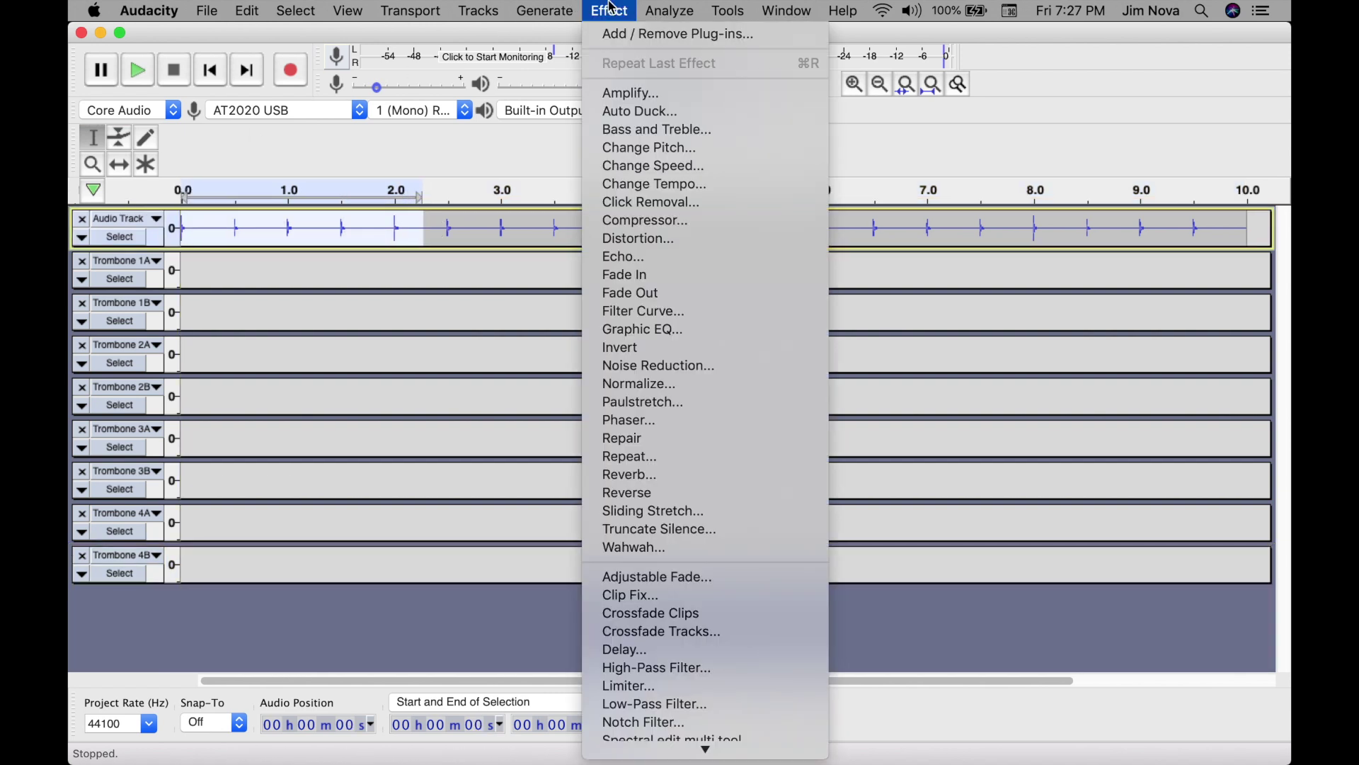
click(631, 93)
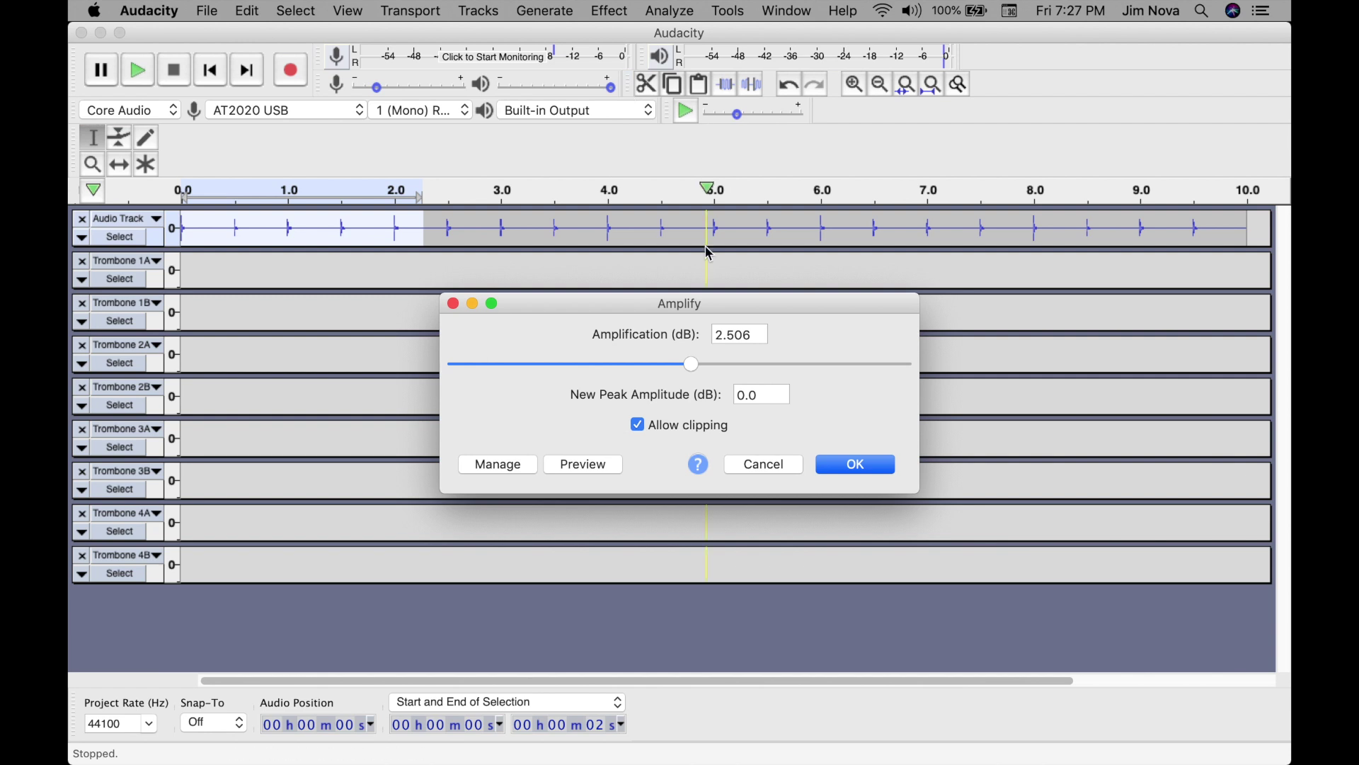
drag(758, 332, 672, 331)
text(-15)
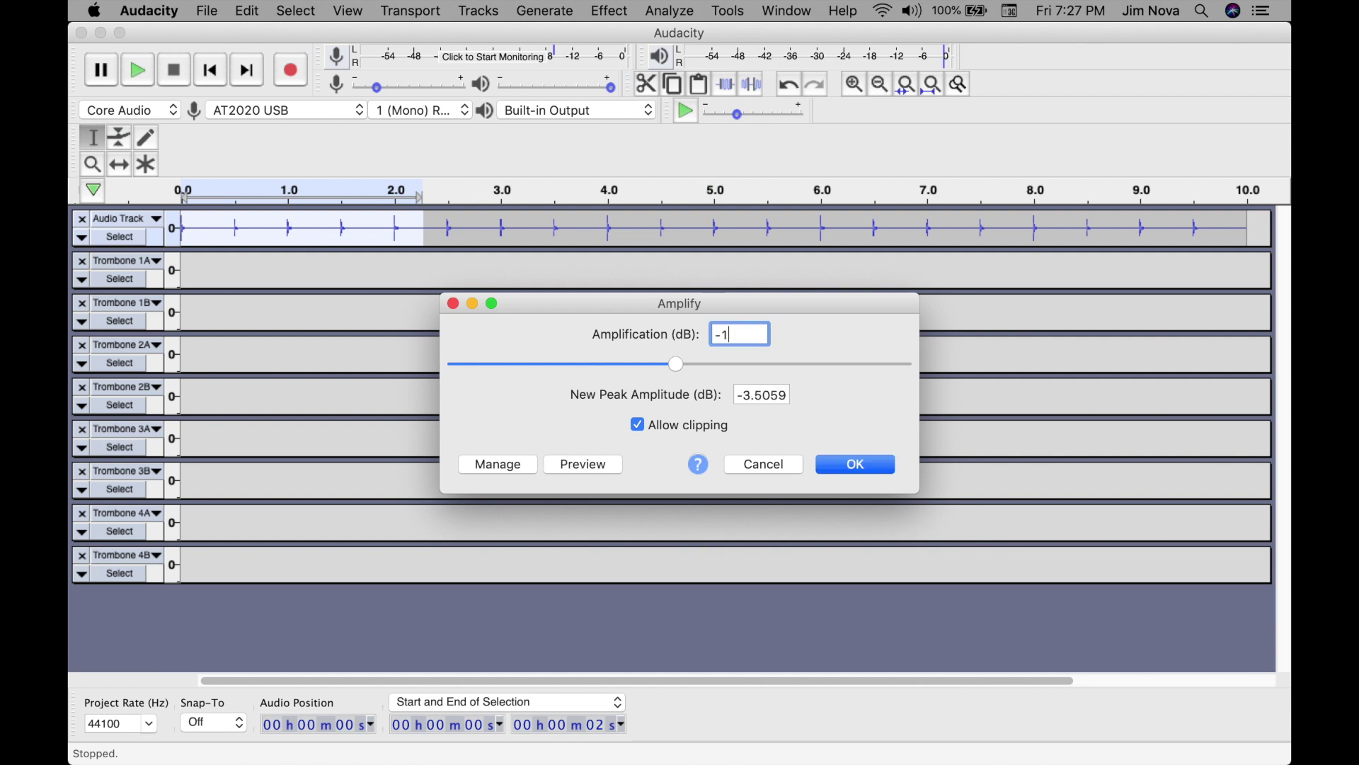
click(873, 465)
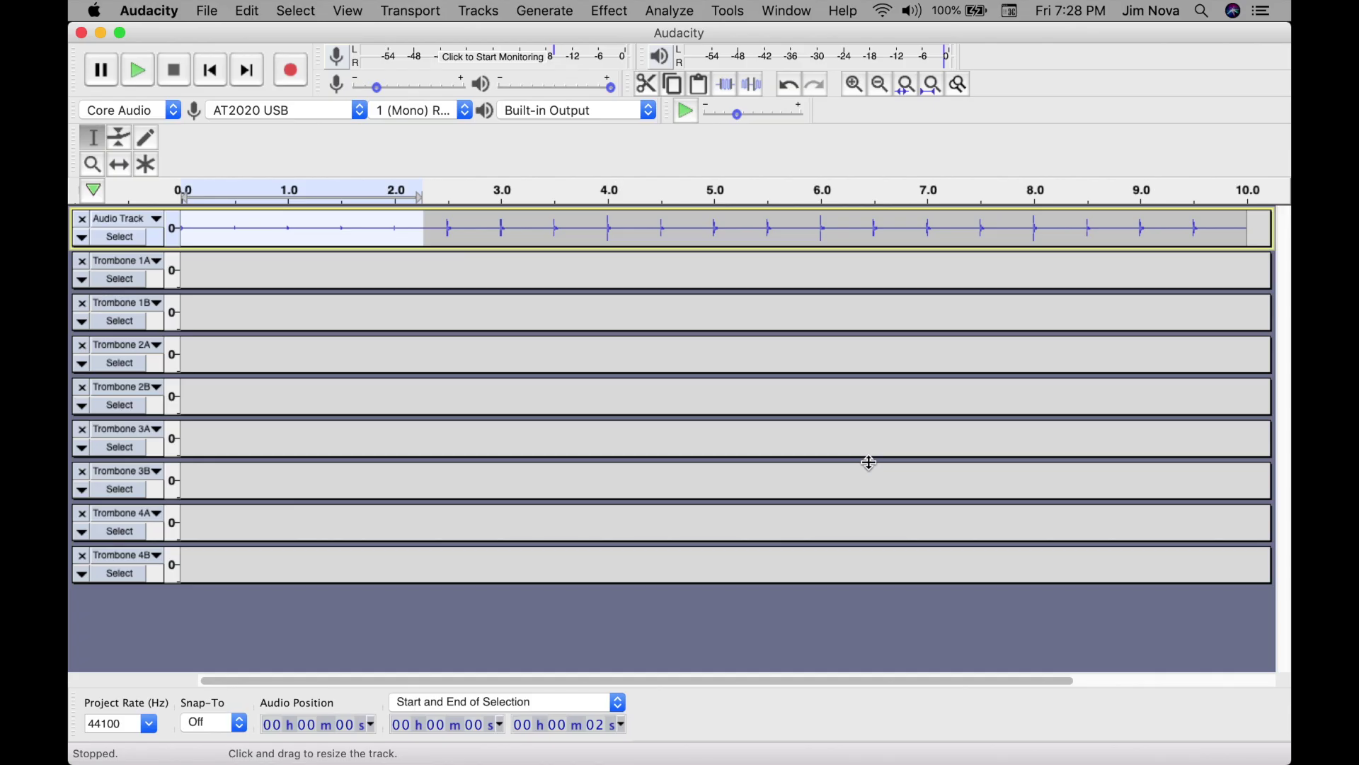
Select the Trombone 4A track as the recording target.
click(231, 524)
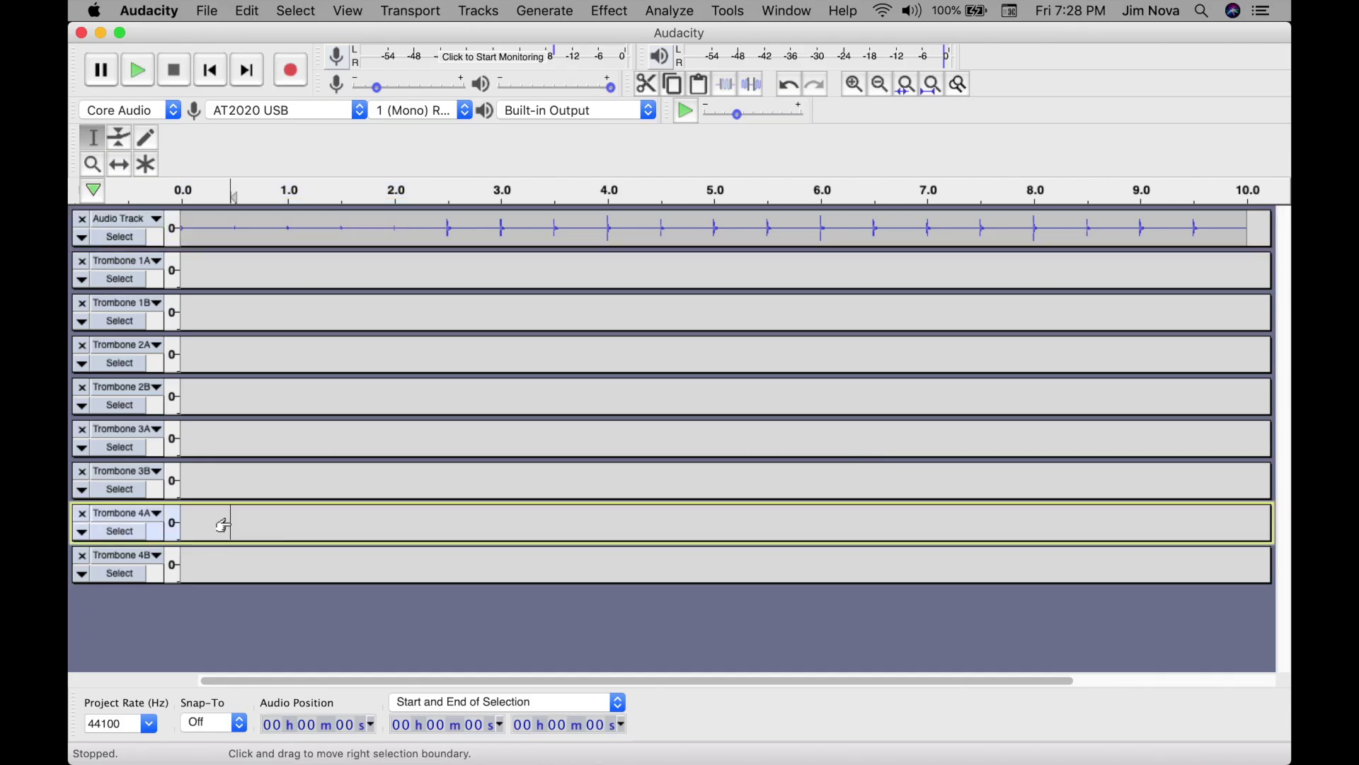
Record the Tbn. 4 part into Trombone 4A from the start, then rewind for the next take.
click(216, 73)
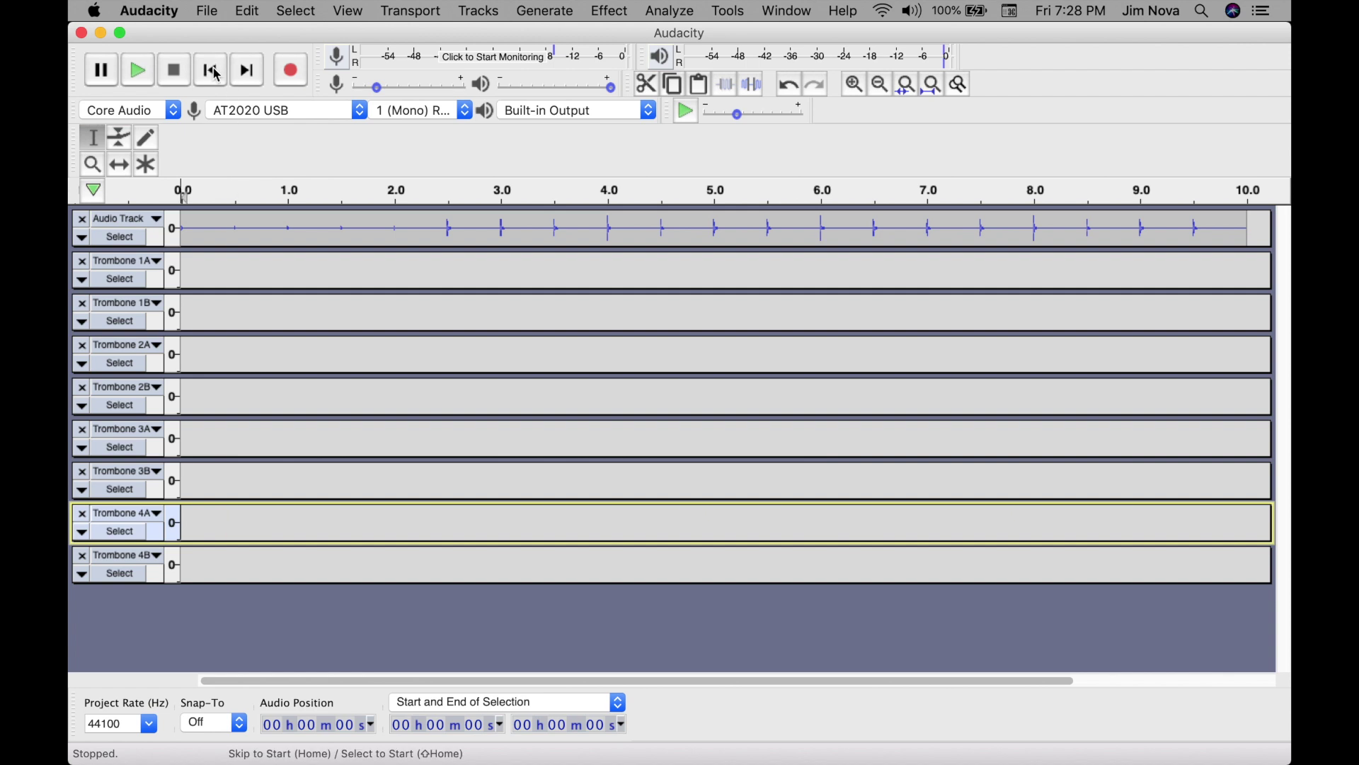
click(102, 71)
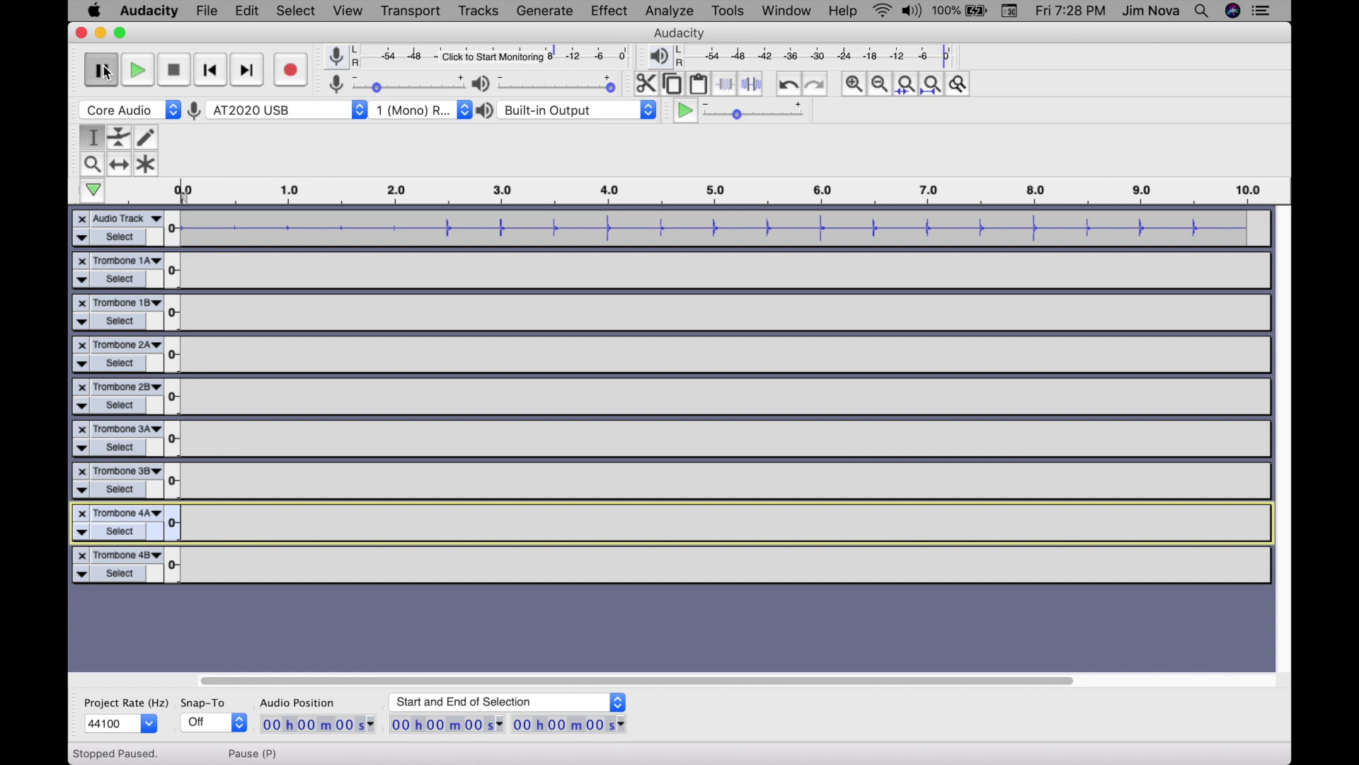
click(292, 78)
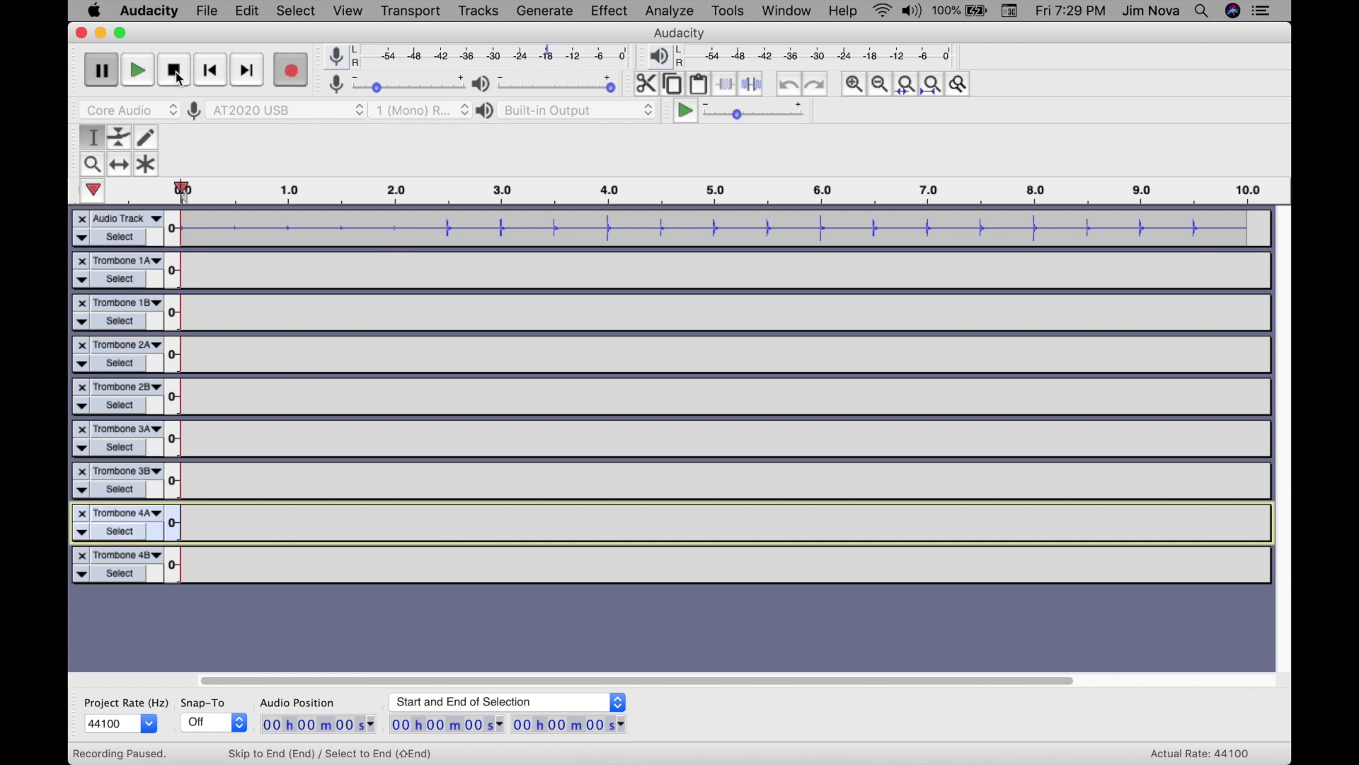
click(101, 71)
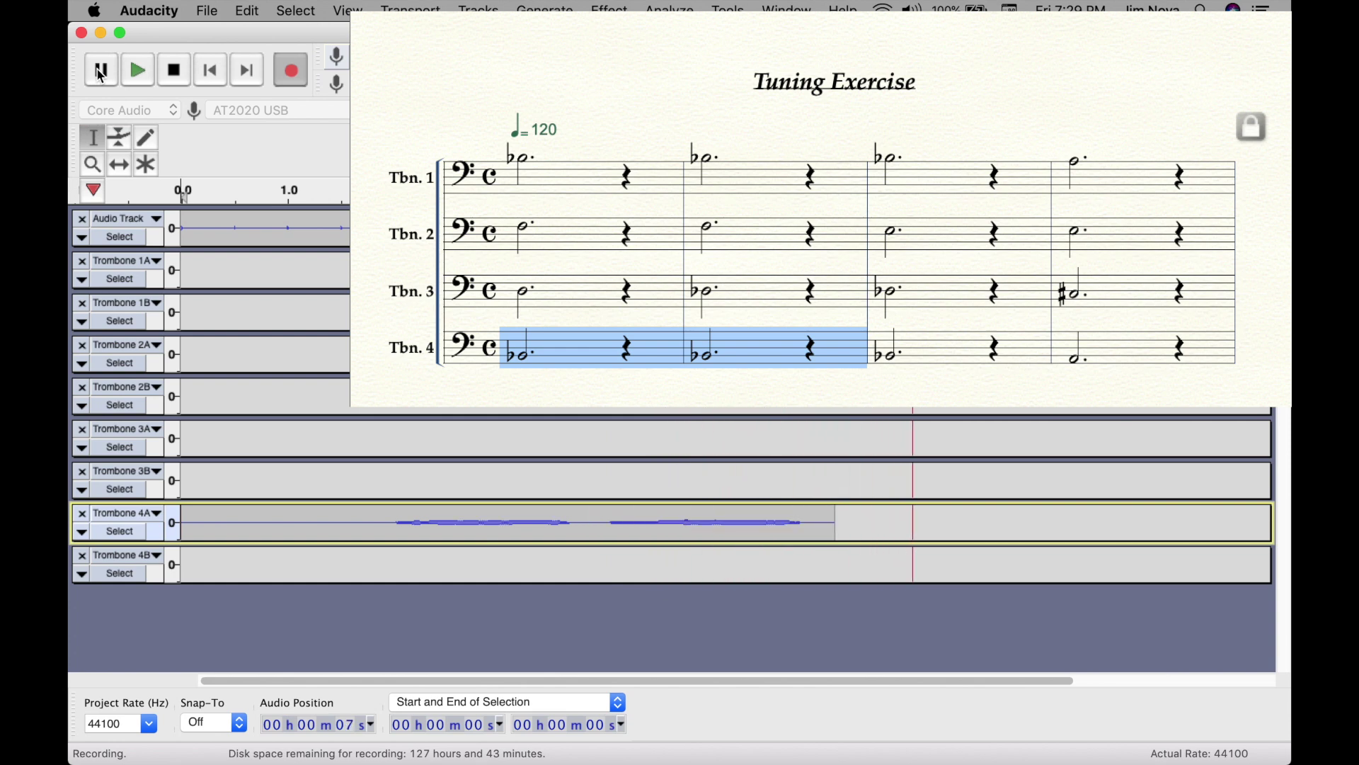
click(174, 70)
click(212, 70)
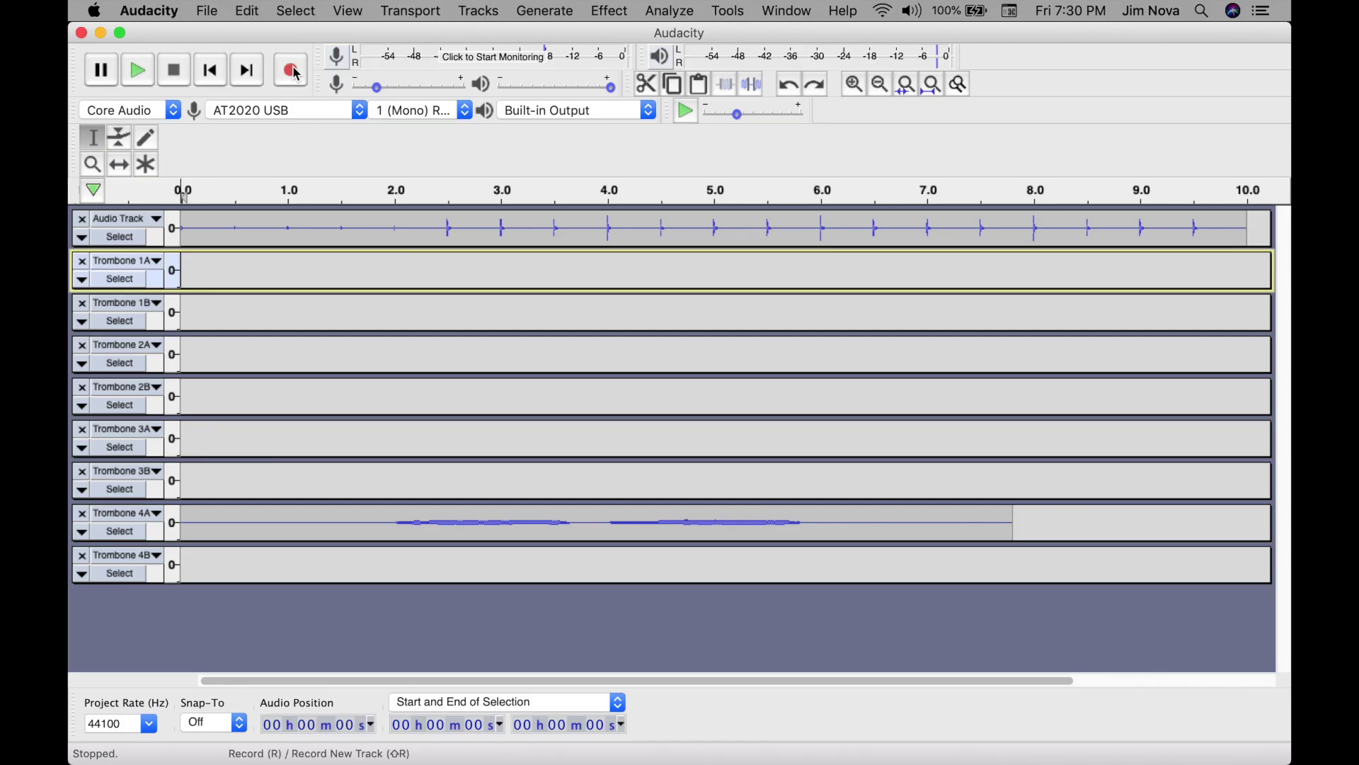
click(101, 70)
Record the Tbn. 1 part into Trombone 1A.
click(102, 70)
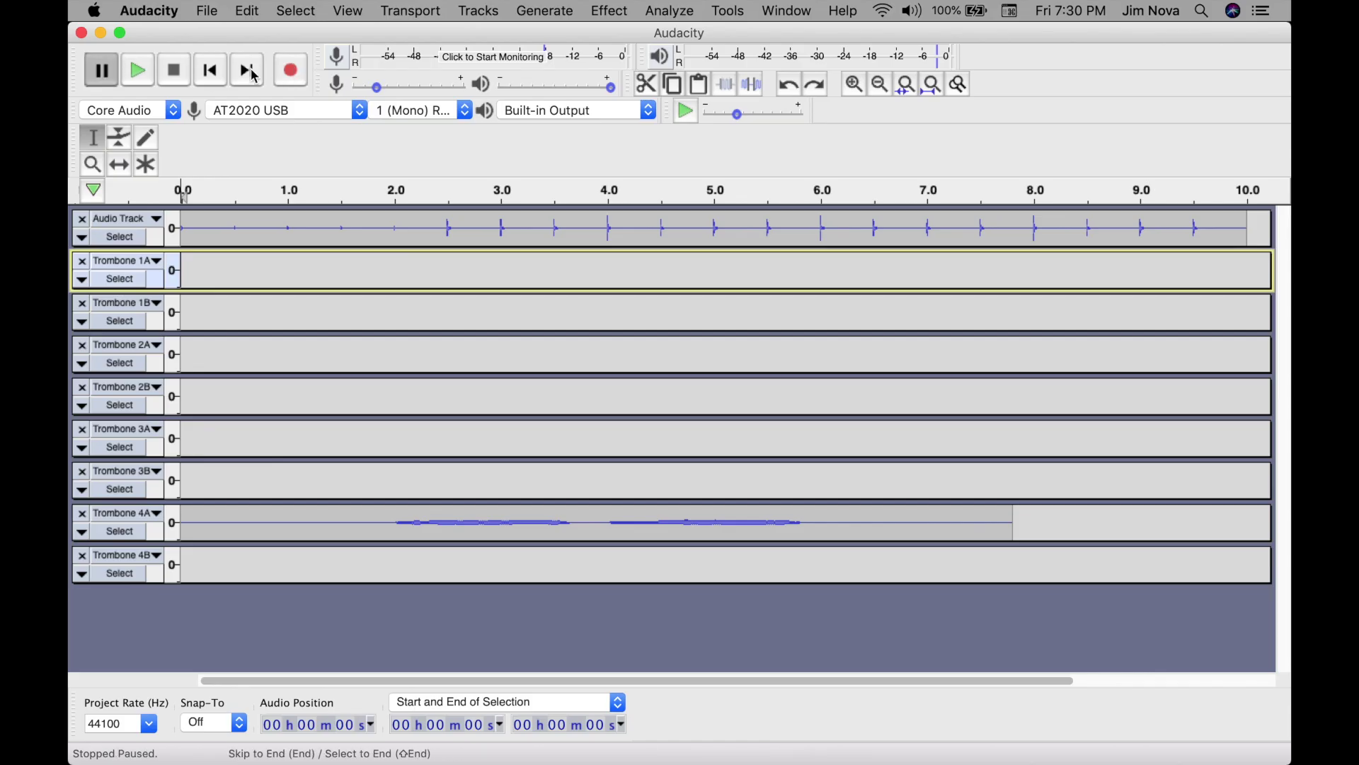
click(291, 82)
click(101, 70)
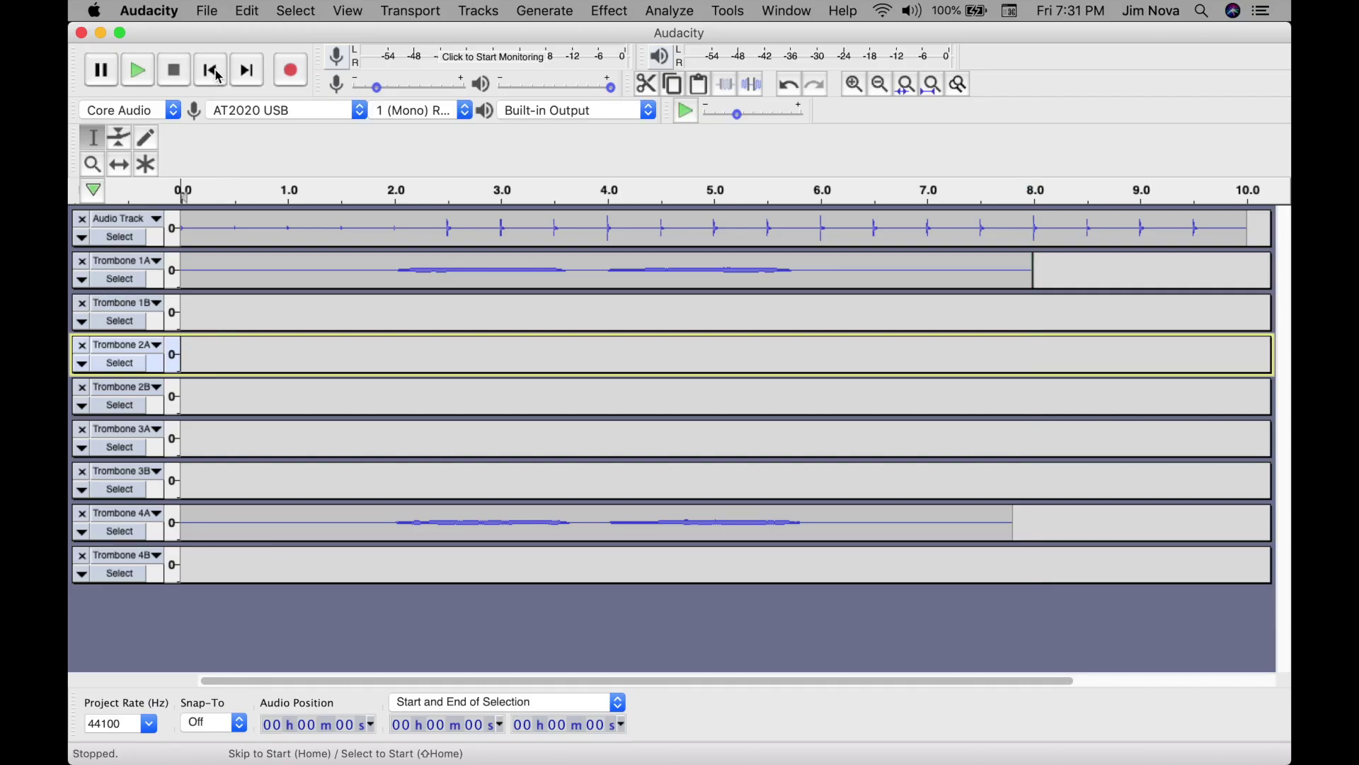
key(p)
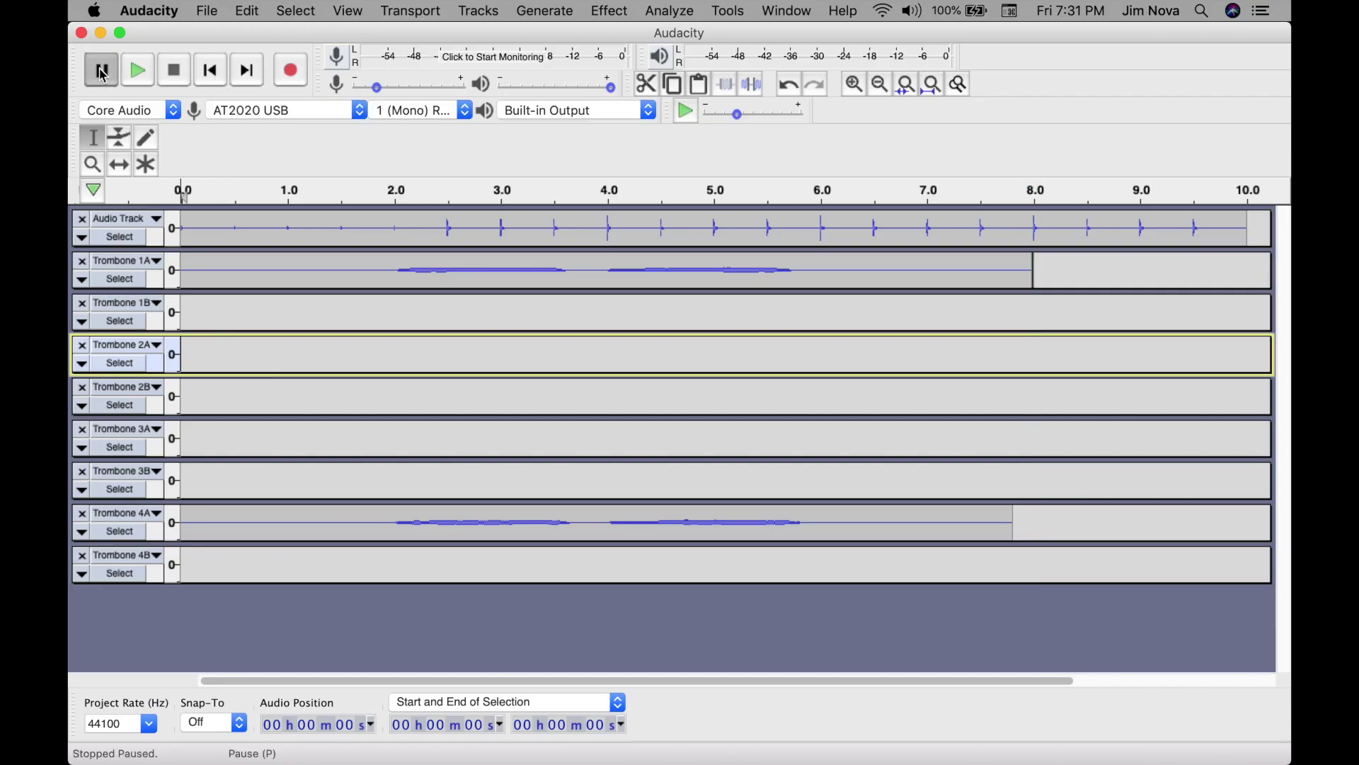
Record the Tbn. 2 part into Trombone 2A.
click(297, 75)
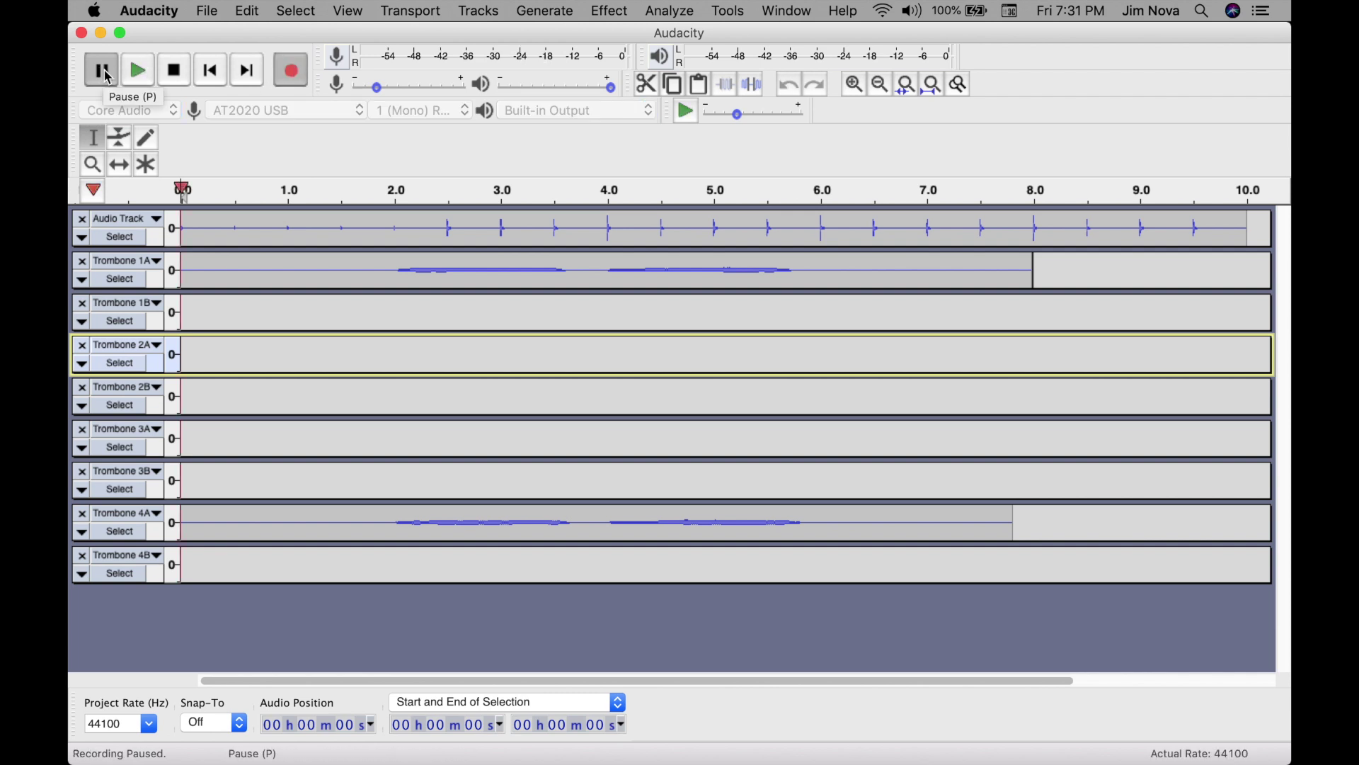
click(107, 77)
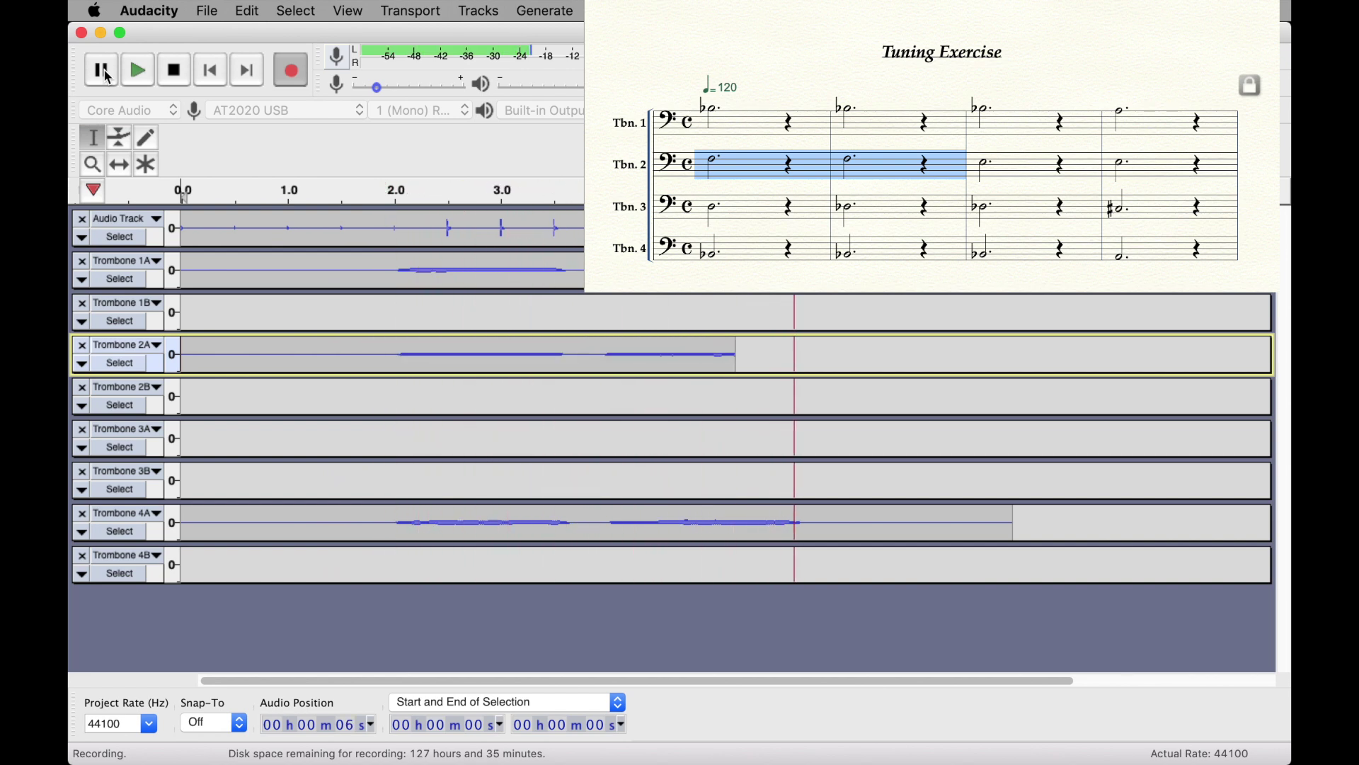
key(space)
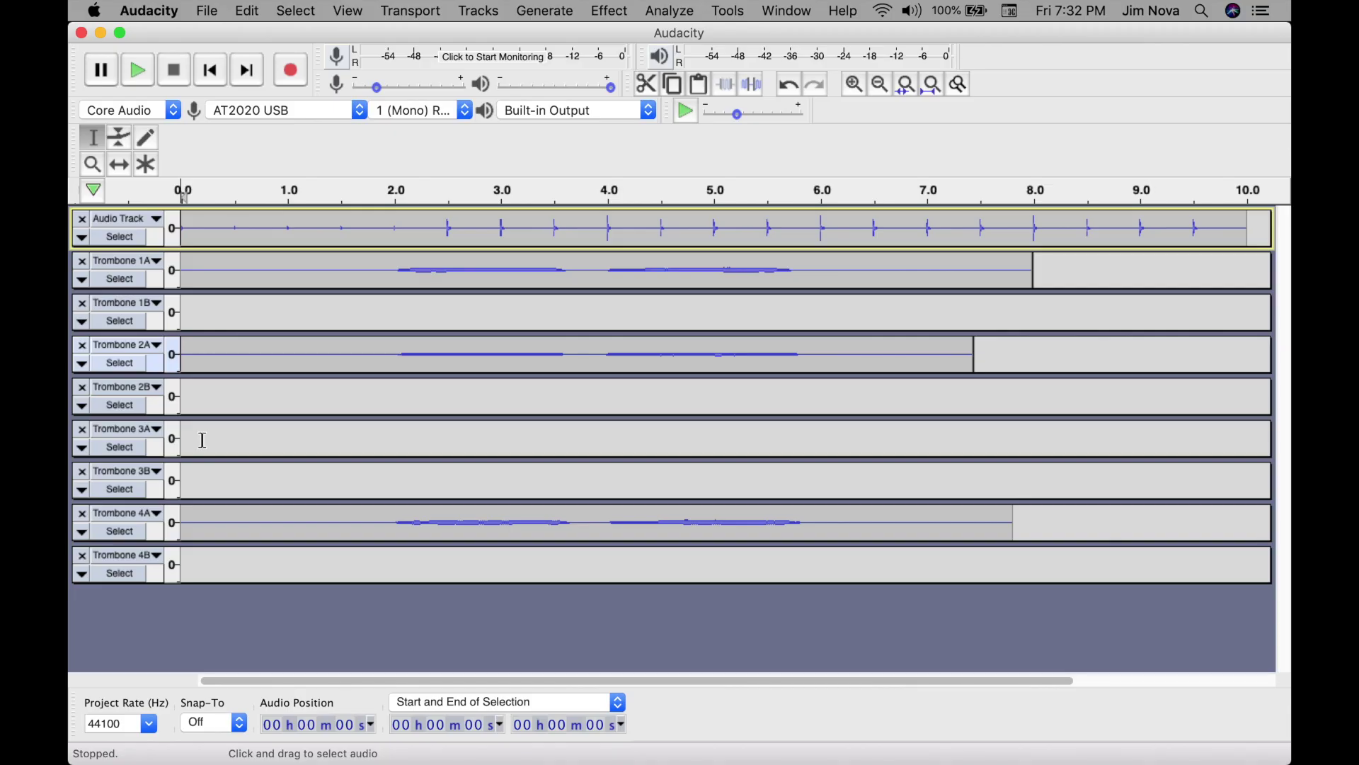
click(194, 442)
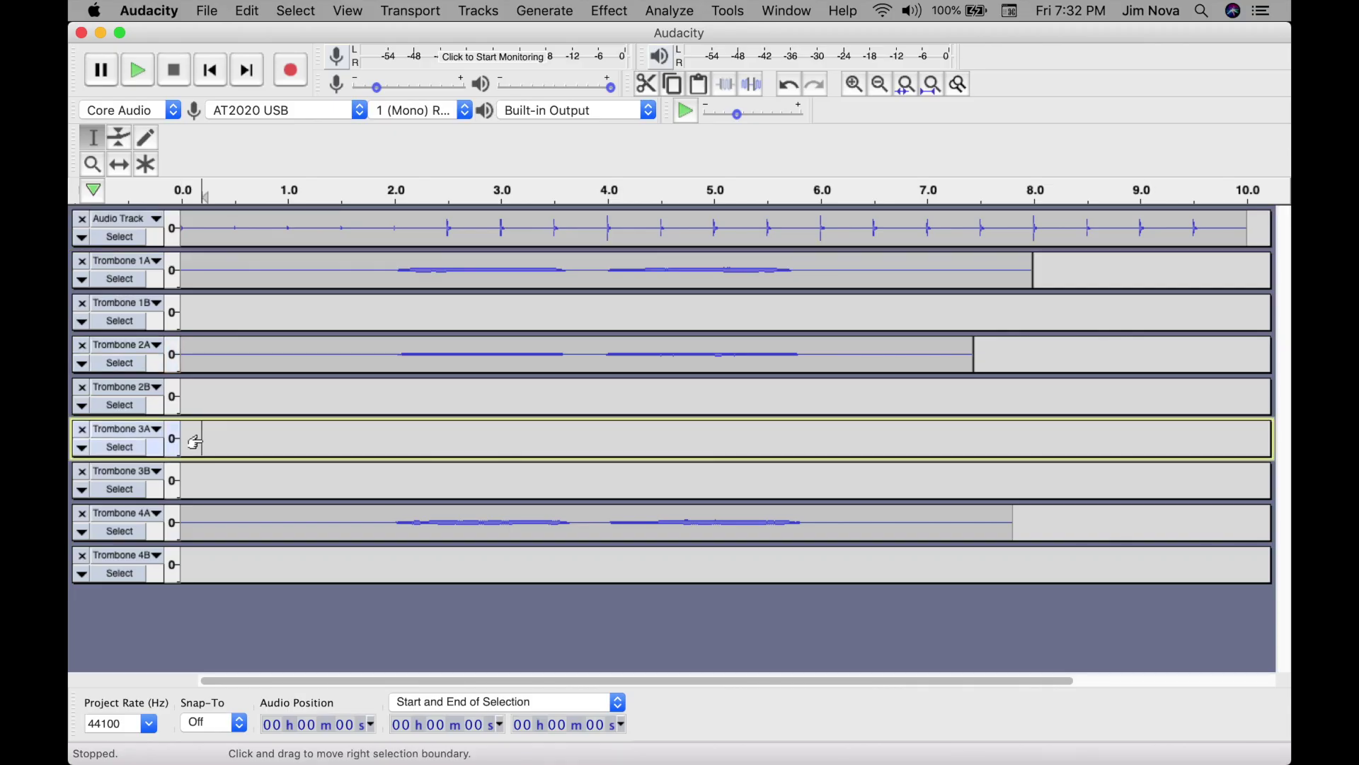
Start a paused recording into Trombone 3A and resume it to capture the Tbn. 3 part.
click(113, 74)
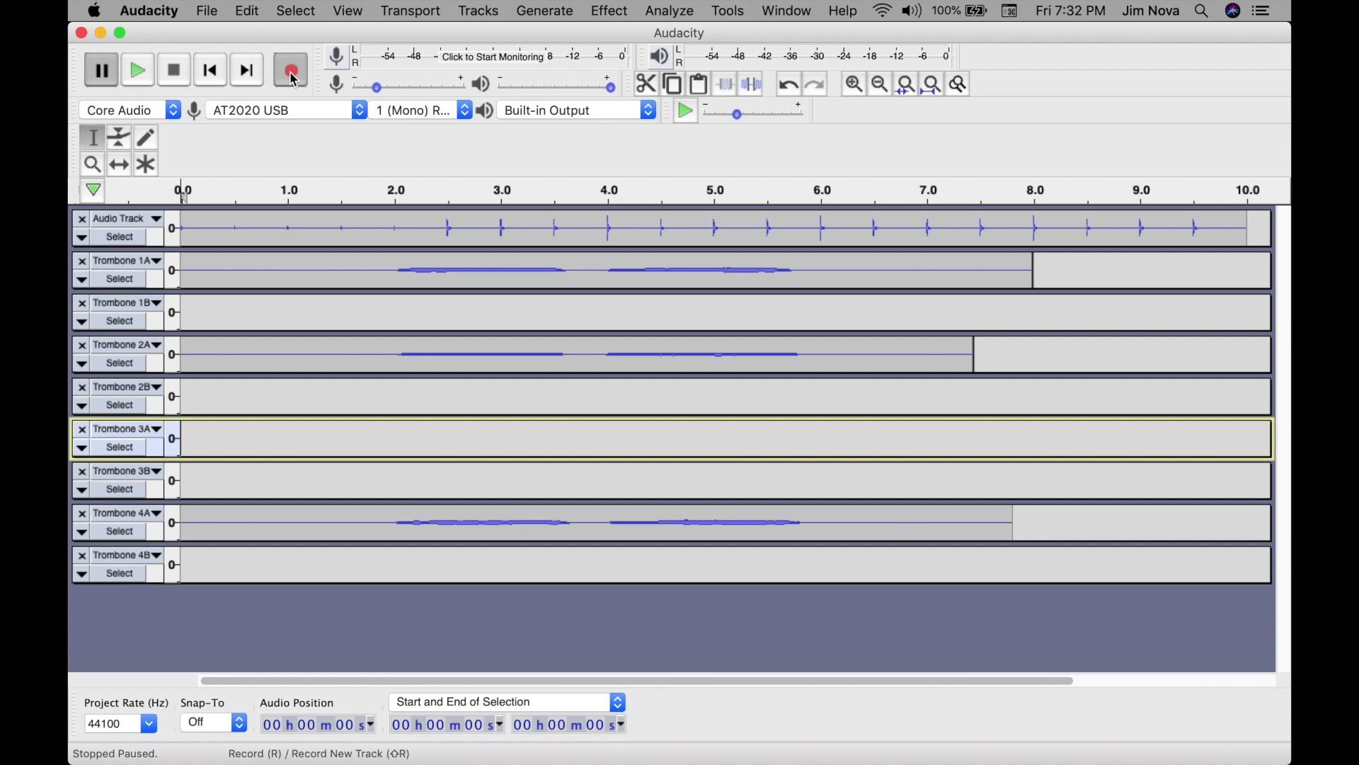
click(292, 72)
click(110, 74)
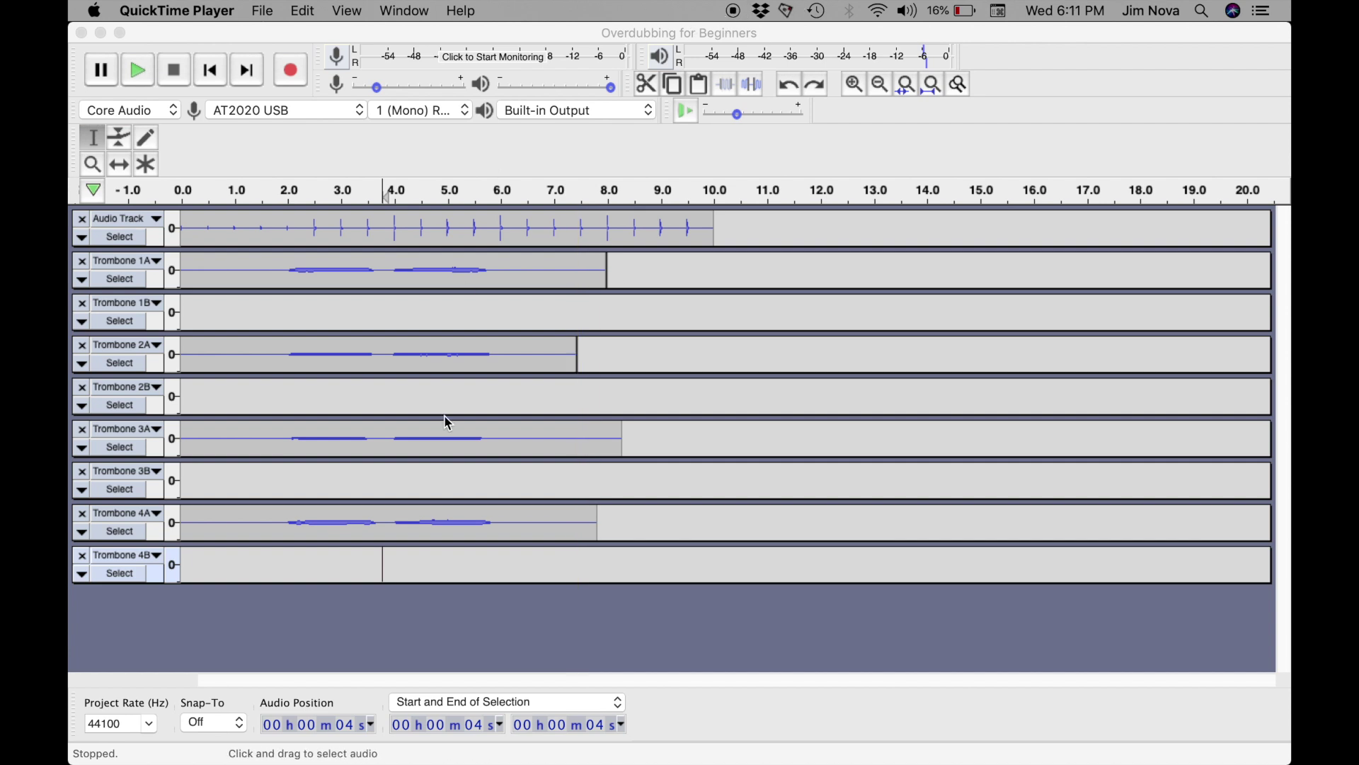
Record a two-note trombone take into Trombone 4B, starting paused, then stop.
click(387, 569)
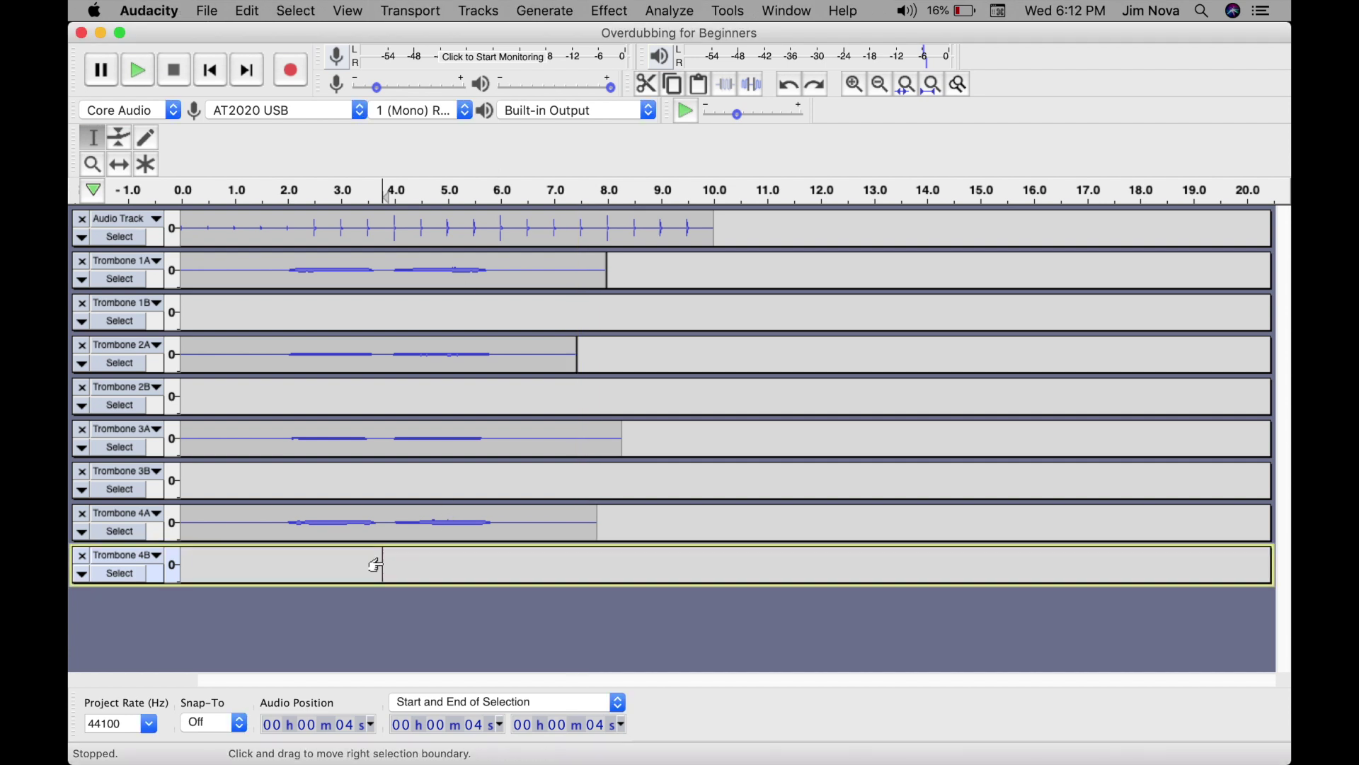
click(101, 70)
click(287, 76)
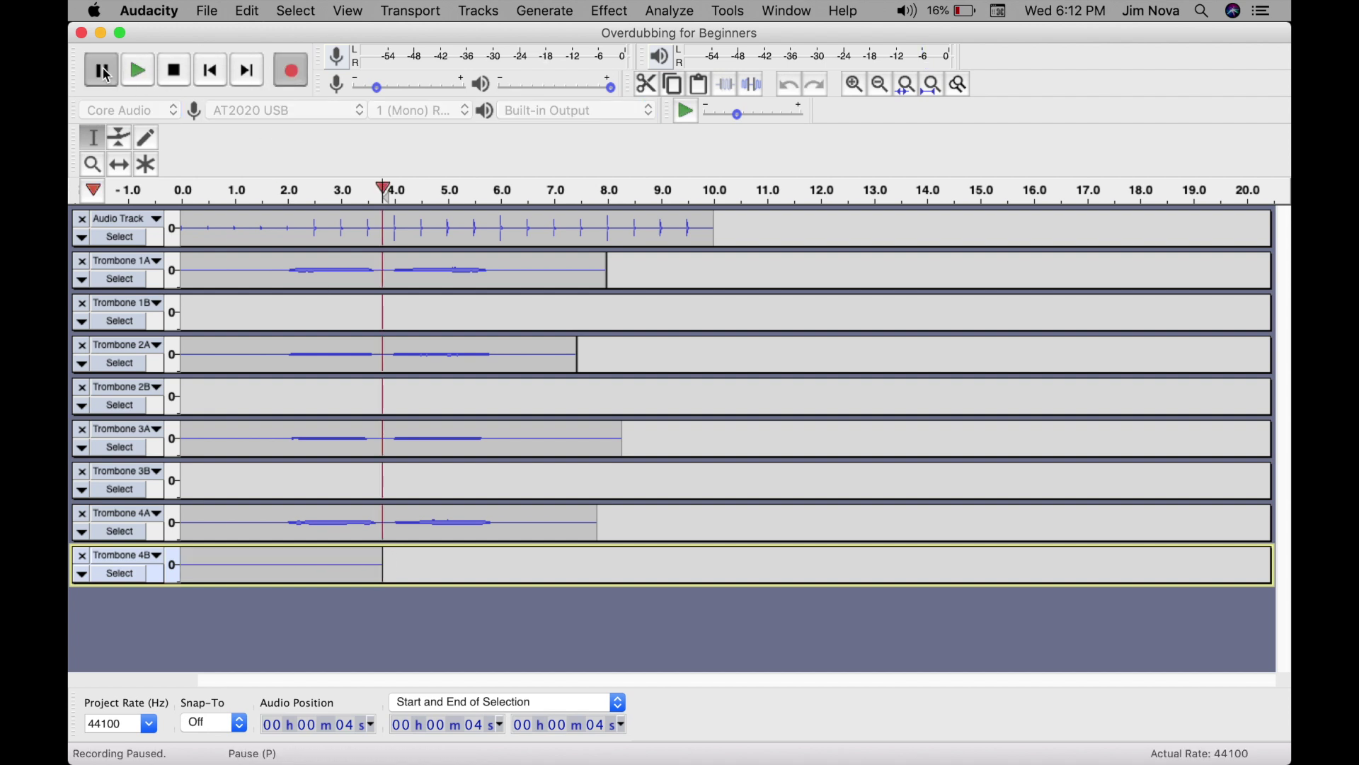
click(102, 74)
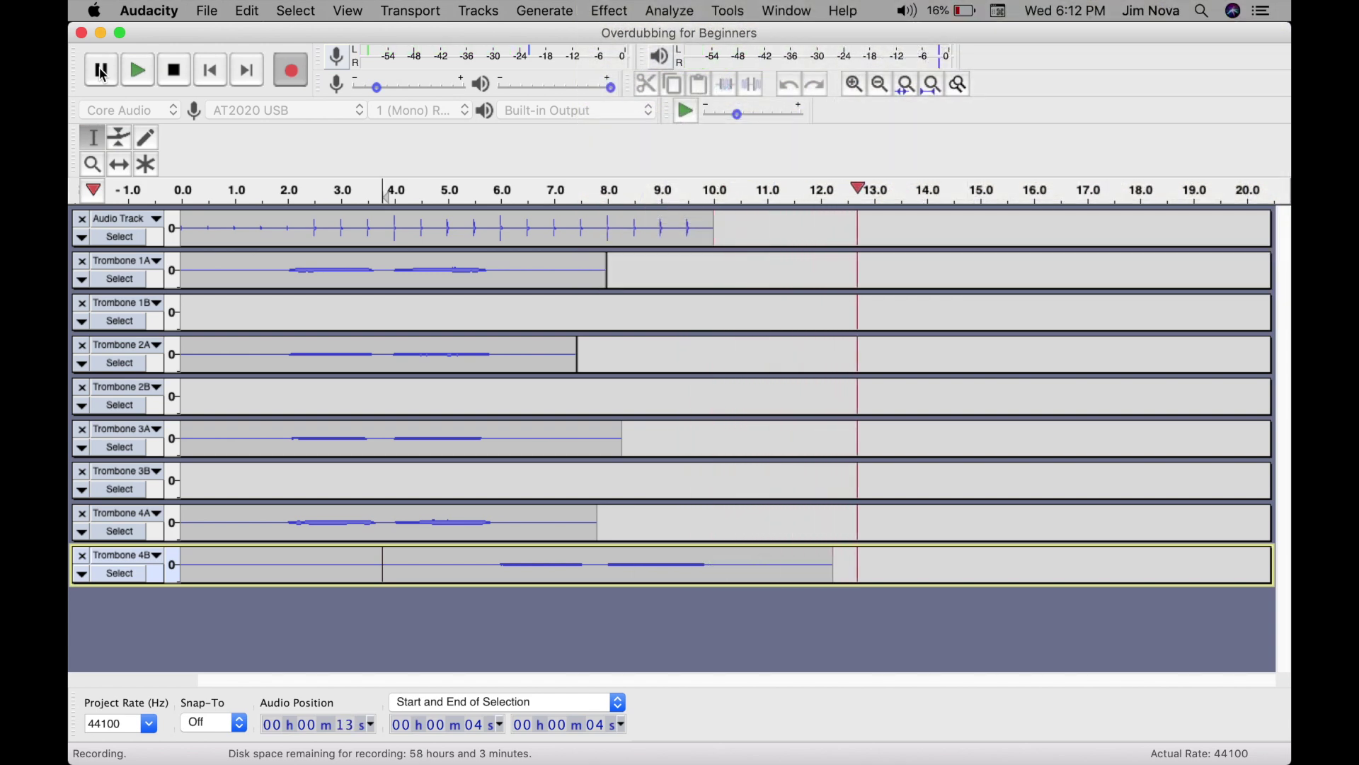
click(174, 70)
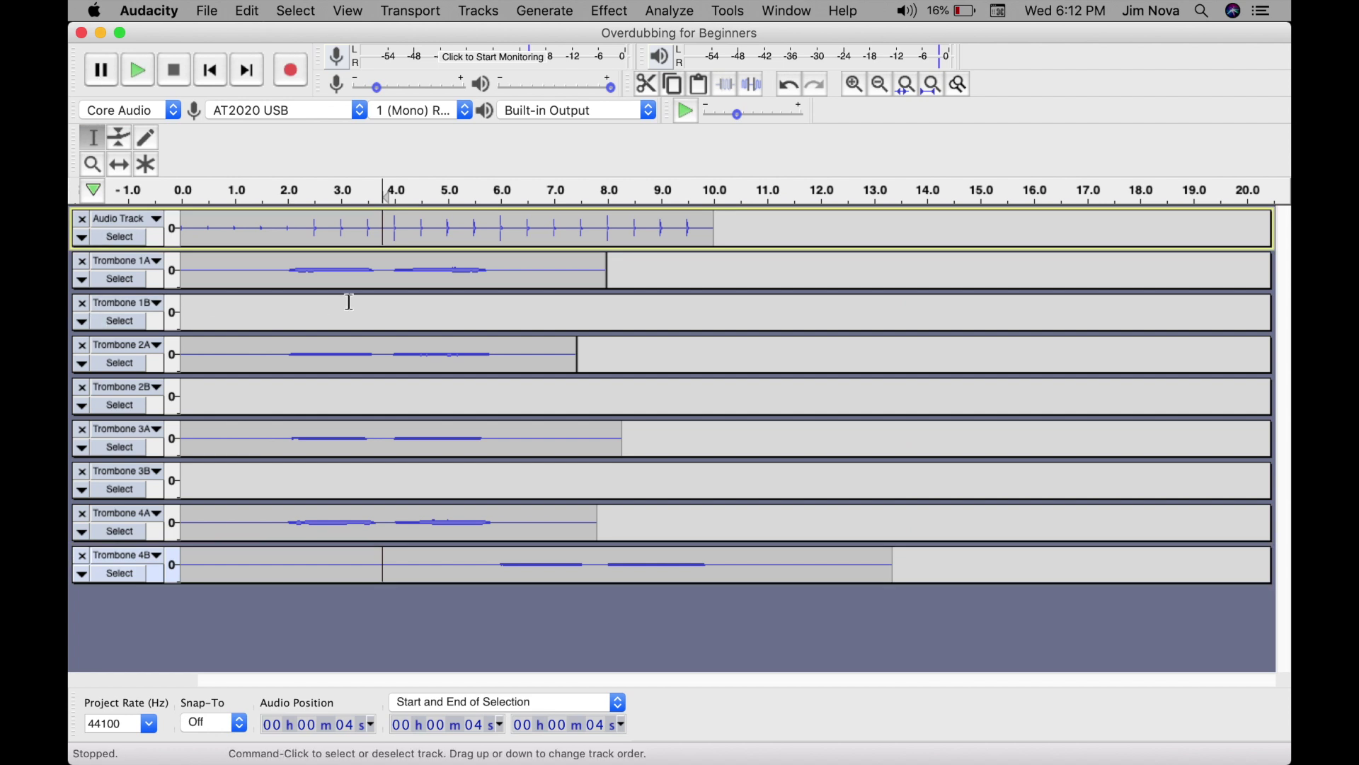
Record a two-note trombone take into Trombone 1B, then place the cursor in Trombone 2B.
click(377, 310)
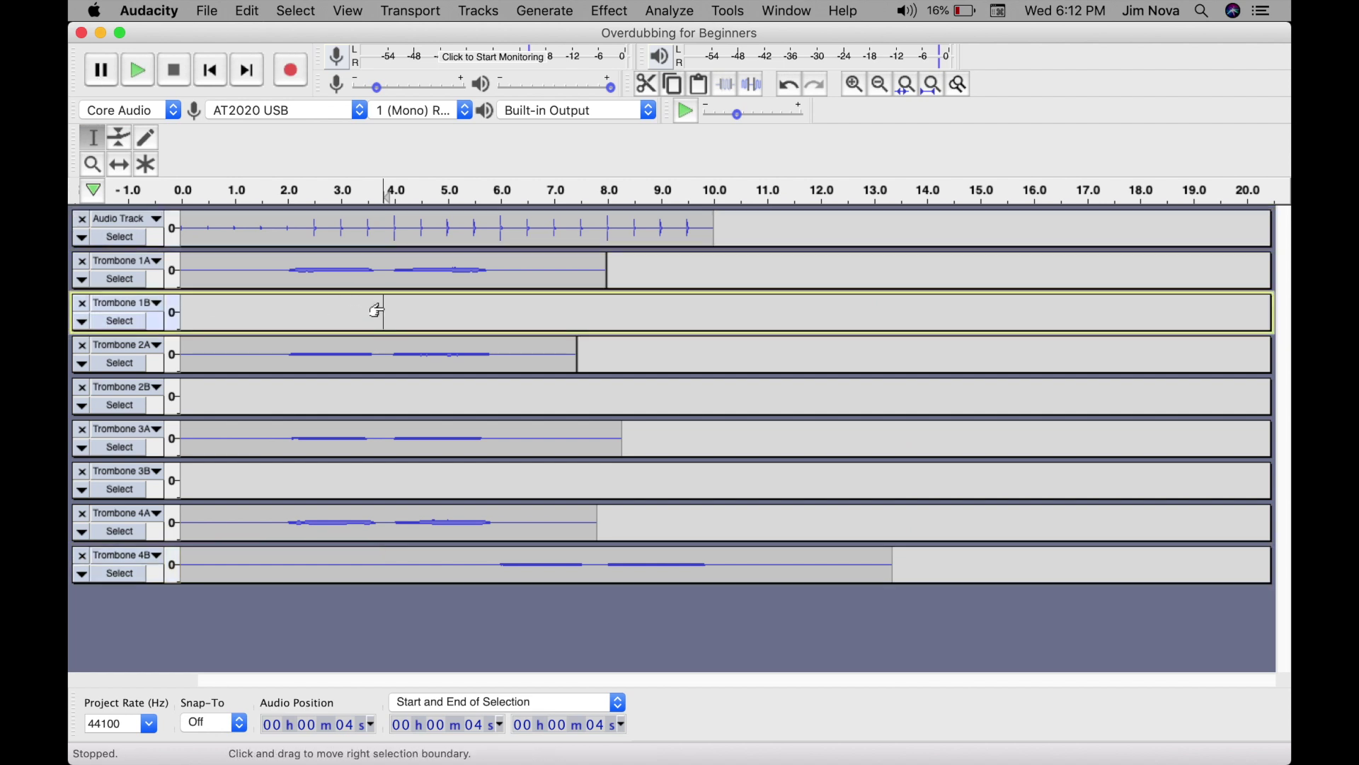
click(100, 70)
click(293, 78)
click(115, 75)
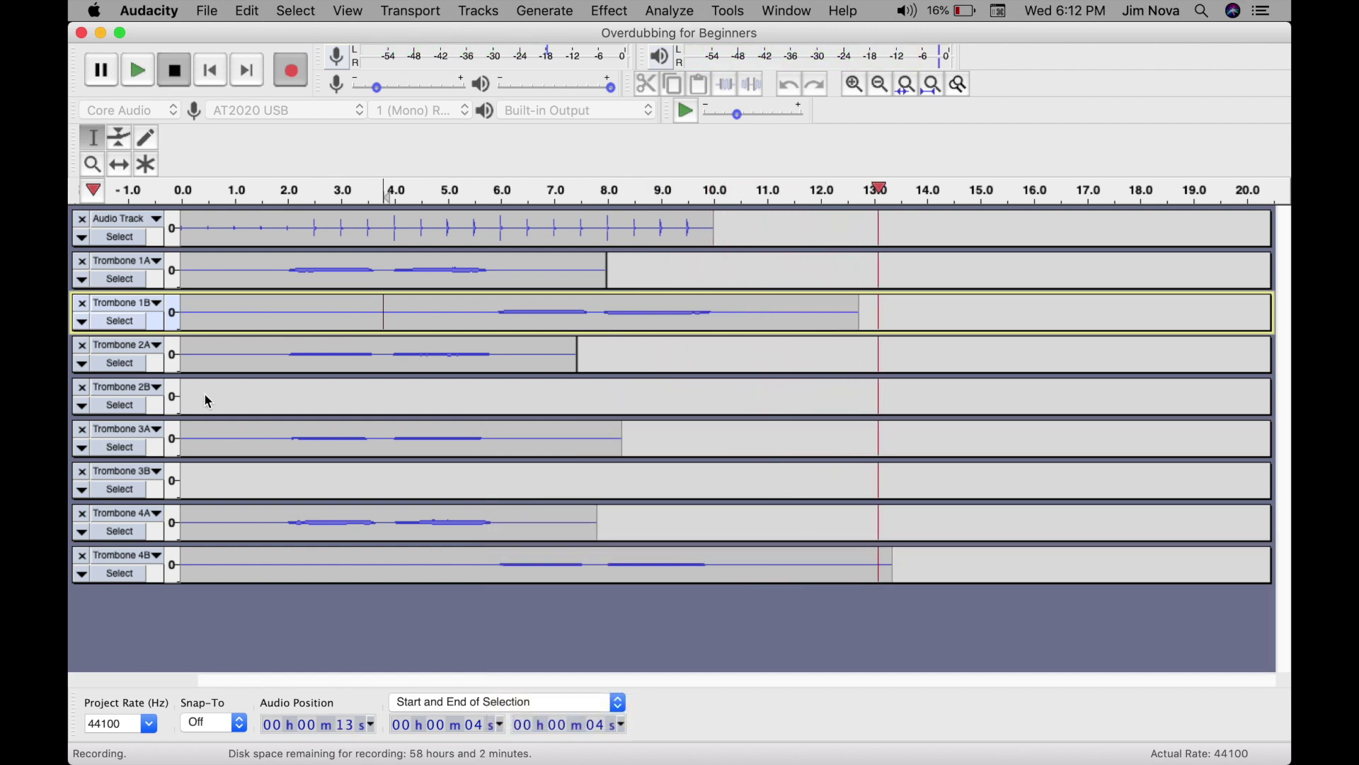
key(space)
click(383, 399)
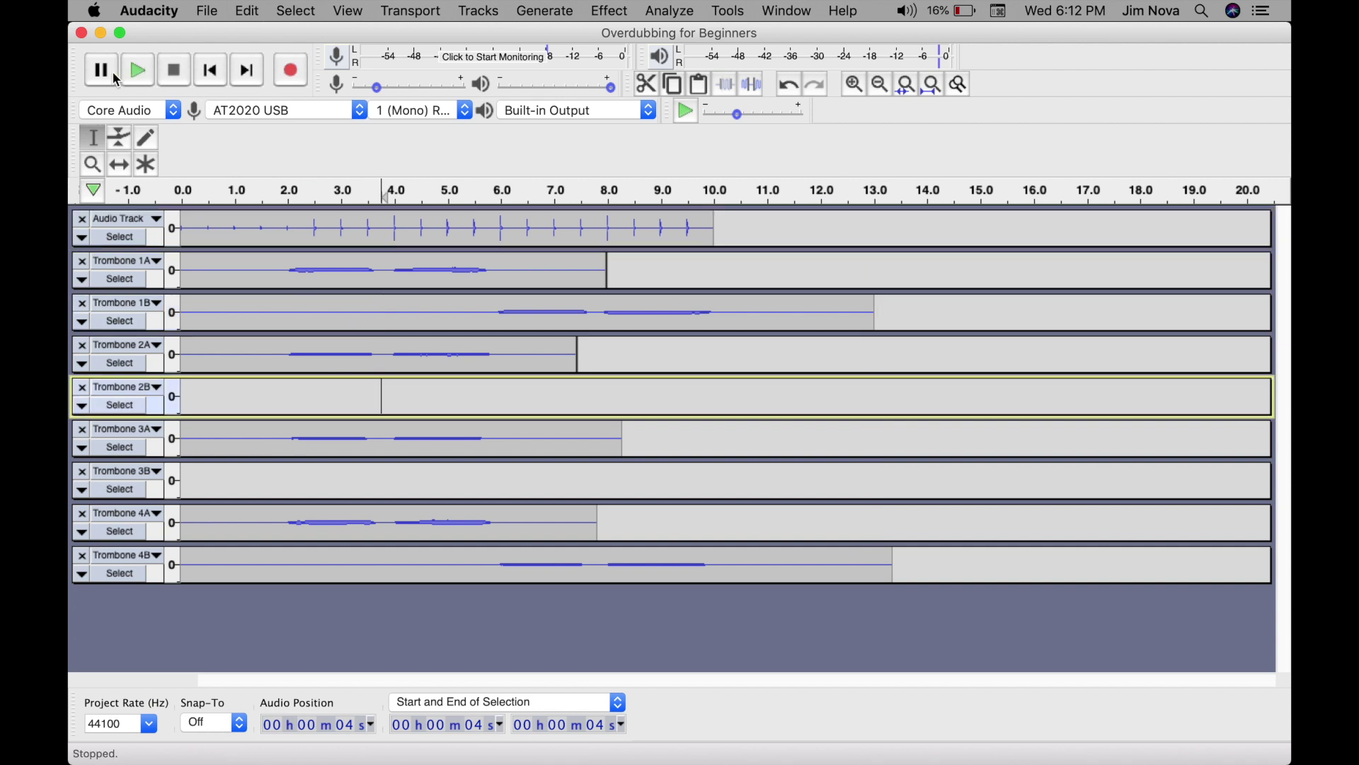
Resume recording to capture the Trombone 2B part, then stop.
click(289, 73)
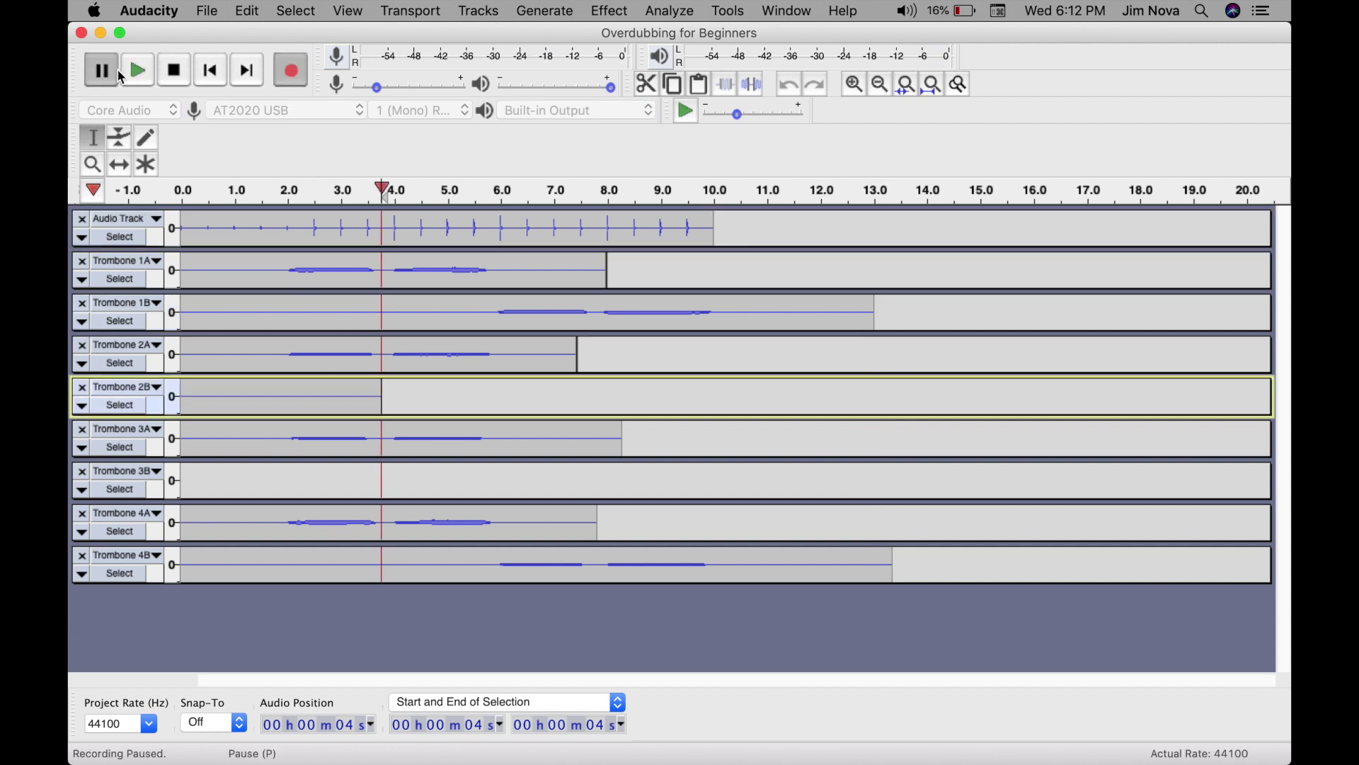
click(107, 73)
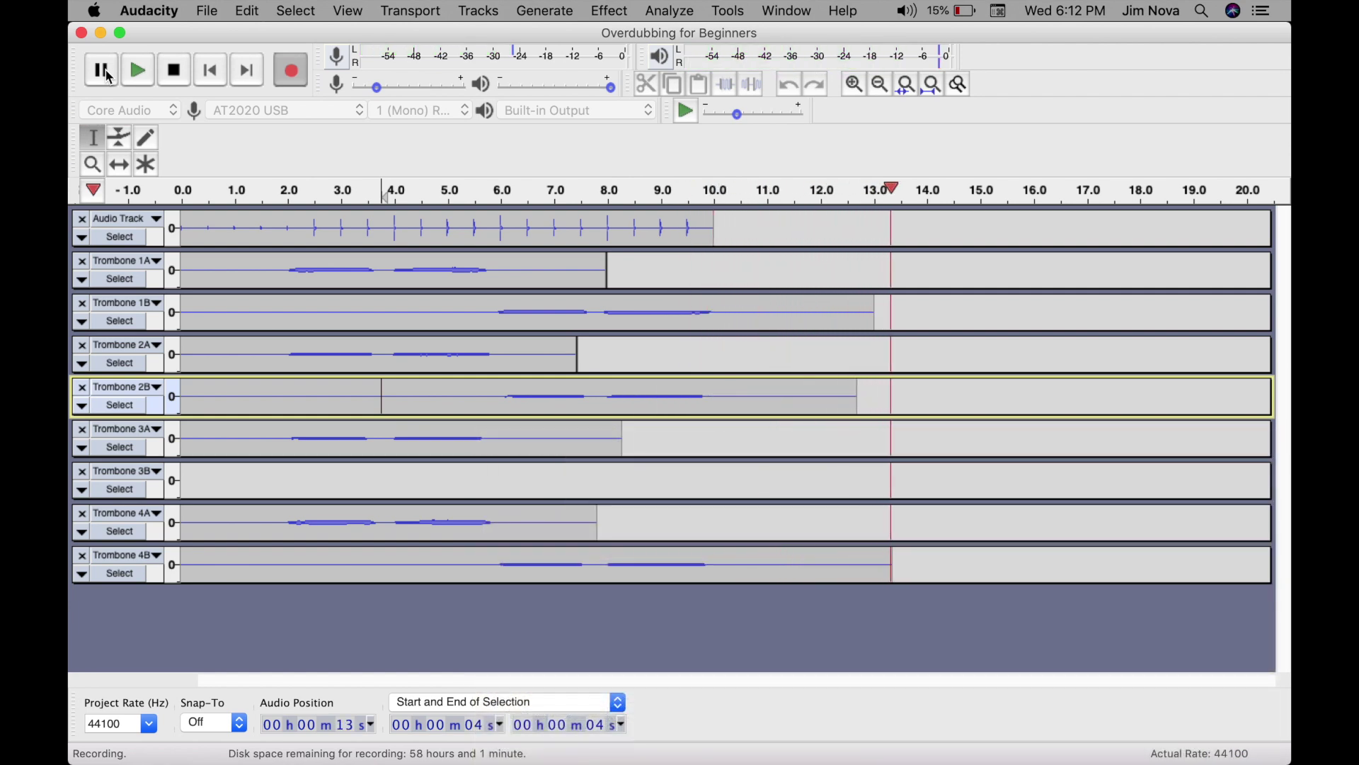
click(174, 70)
Record the Trombone 3B part starting at 4 seconds.
click(384, 477)
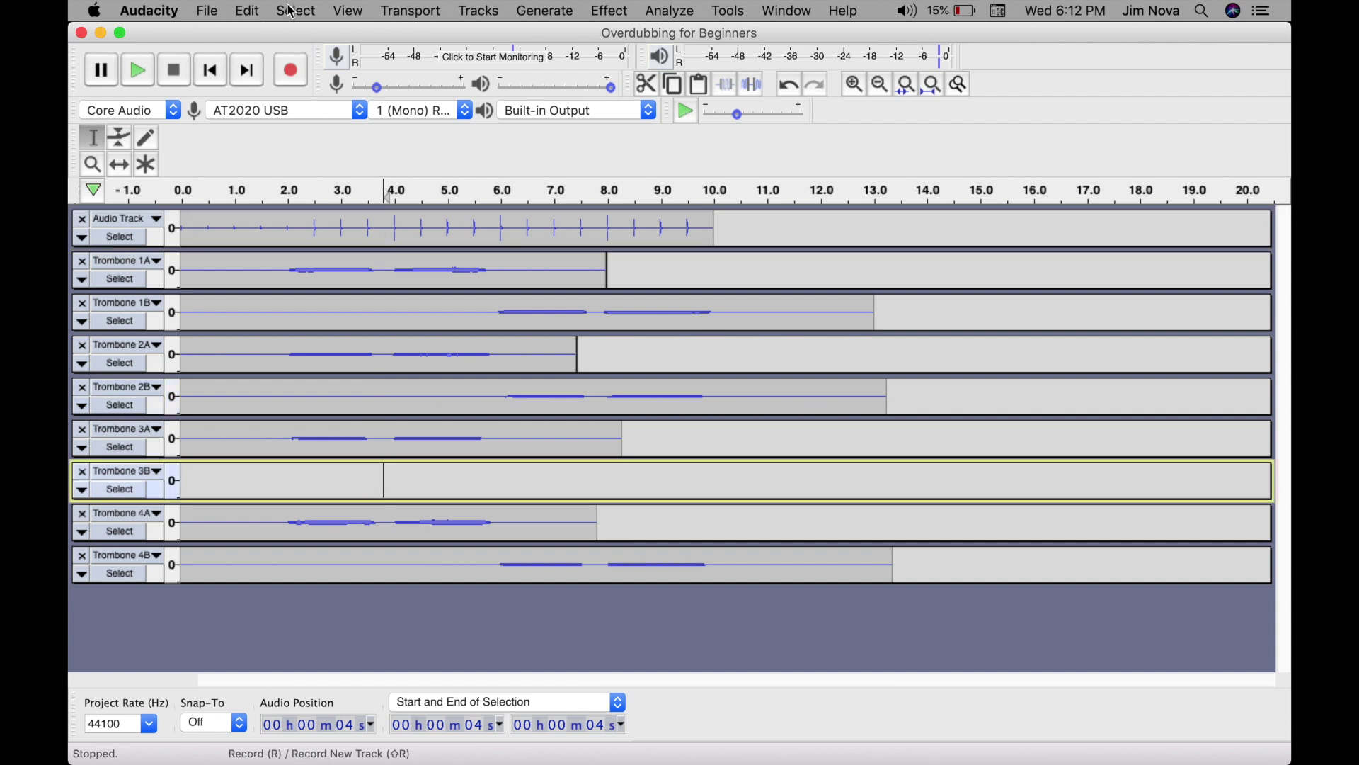
click(102, 71)
click(291, 70)
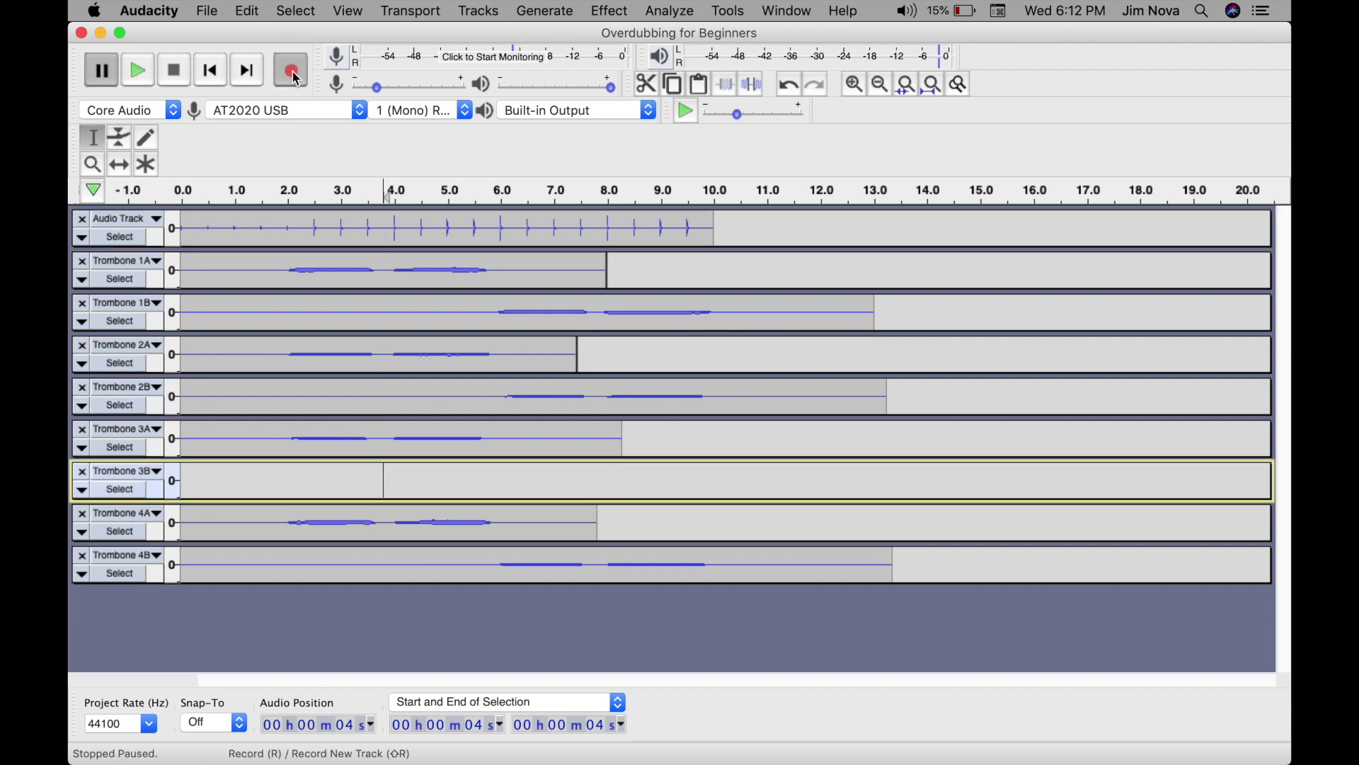
click(109, 73)
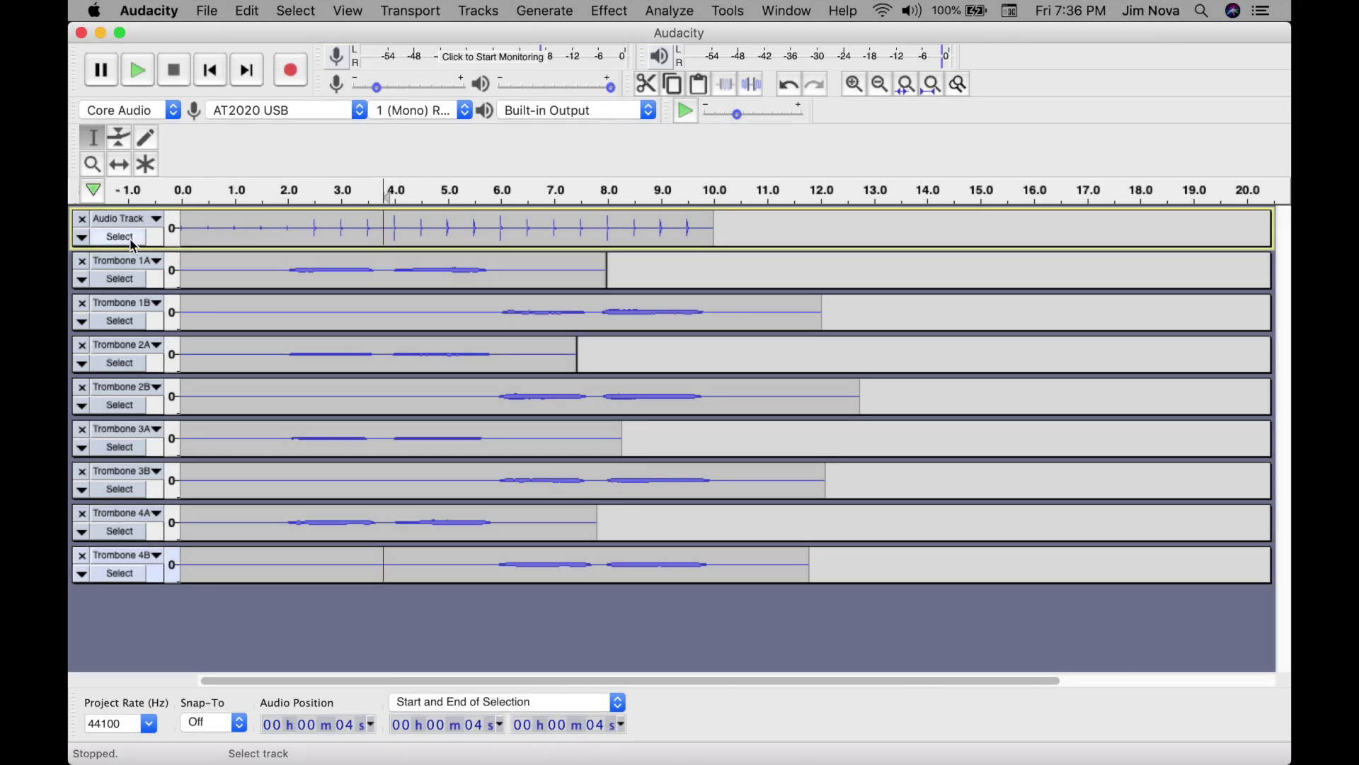
click(119, 237)
Mute the click track and open the Mixer Board from the View menu.
click(81, 241)
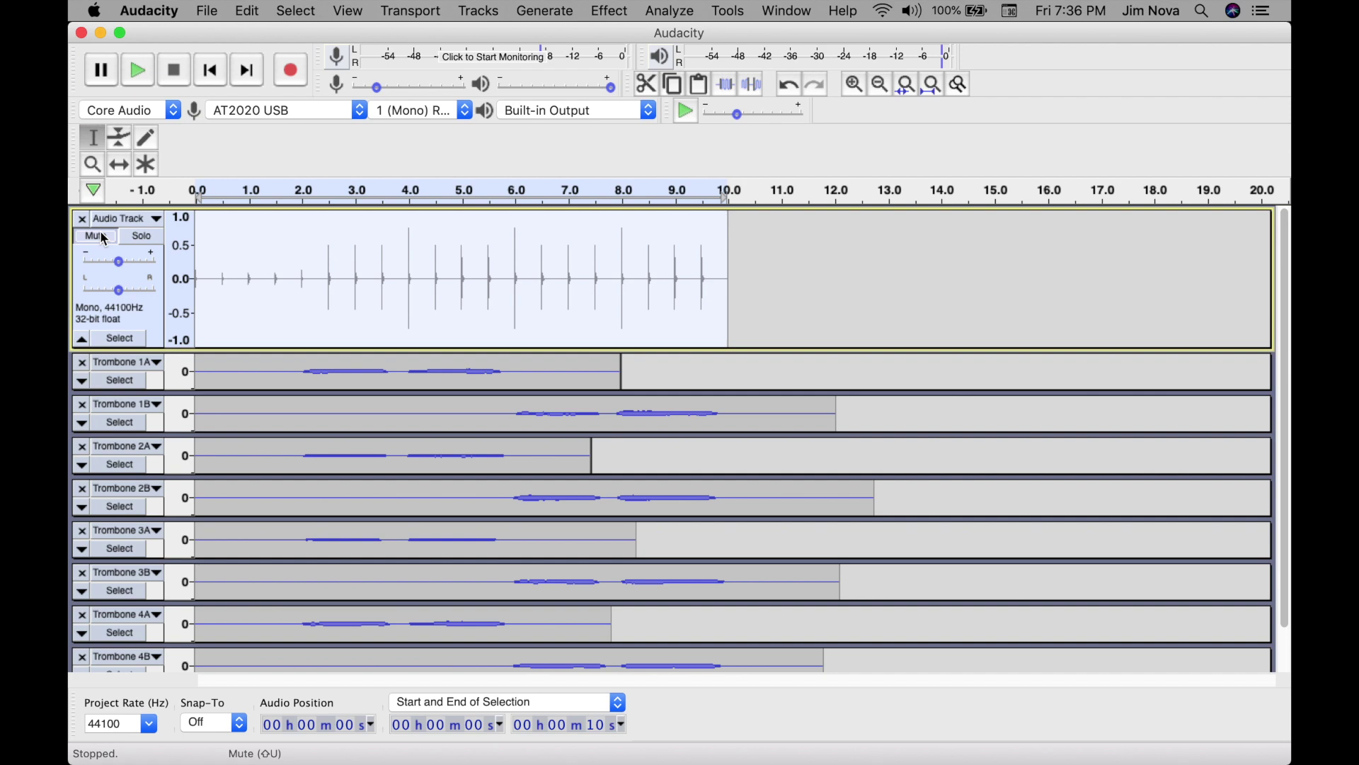
click(348, 11)
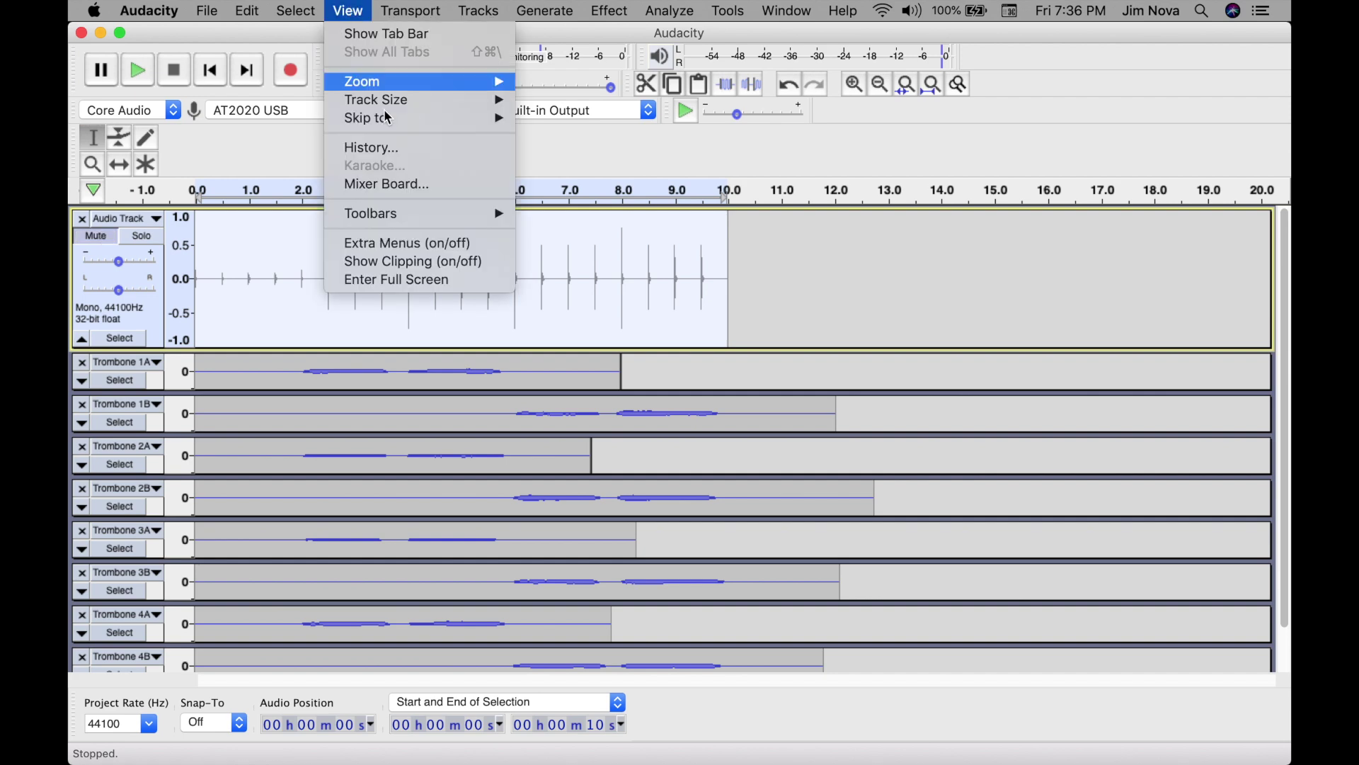
click(390, 186)
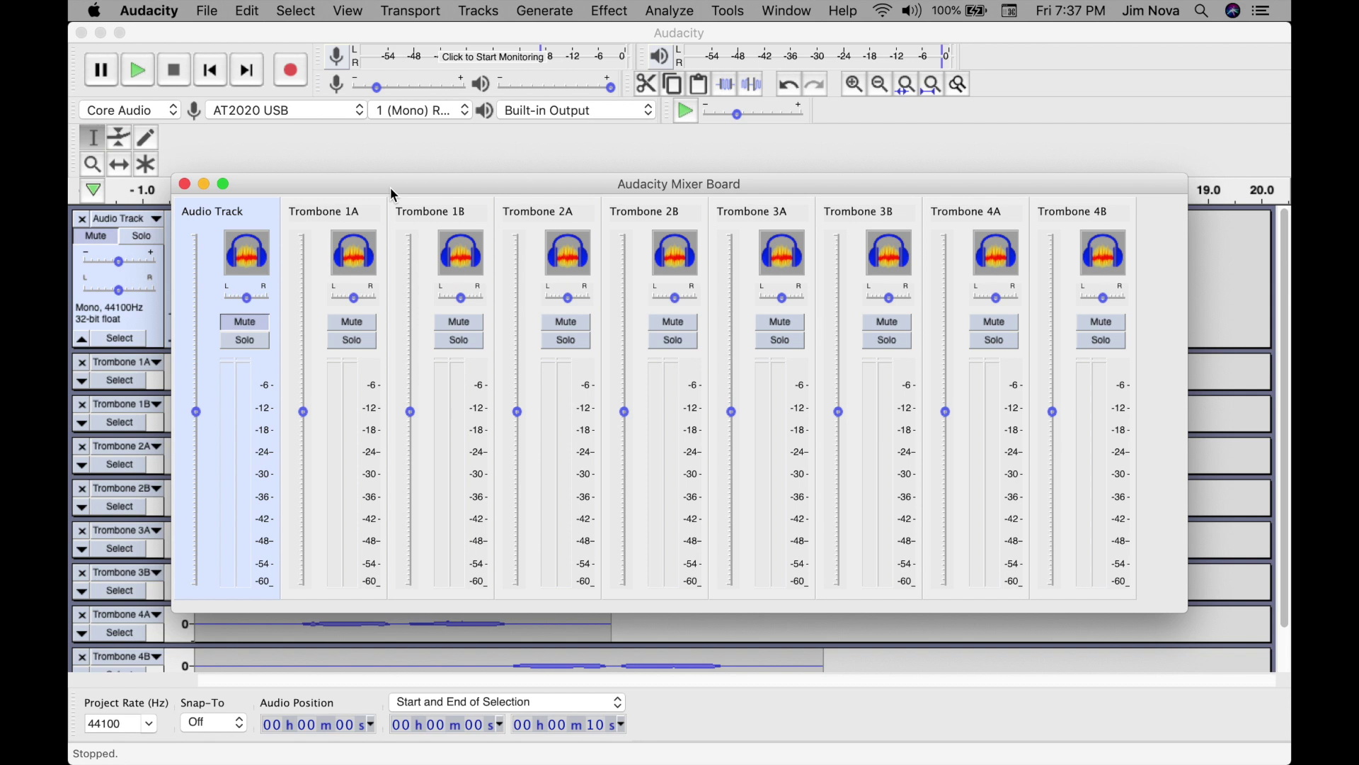
Pan Trombone 1A and 1B to -0.6 and Trombone 2A and 2B to -0.4.
double_click(354, 297)
text(-.6)
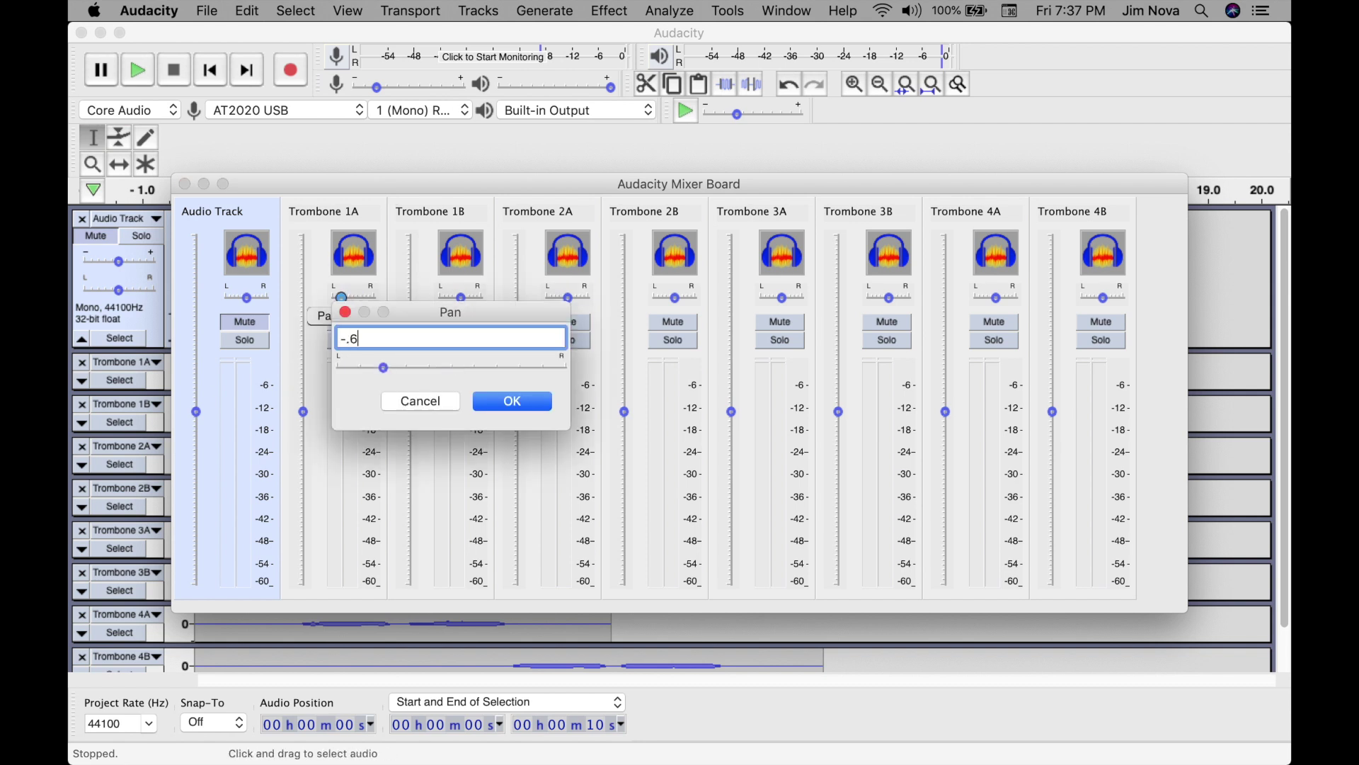
key(Return)
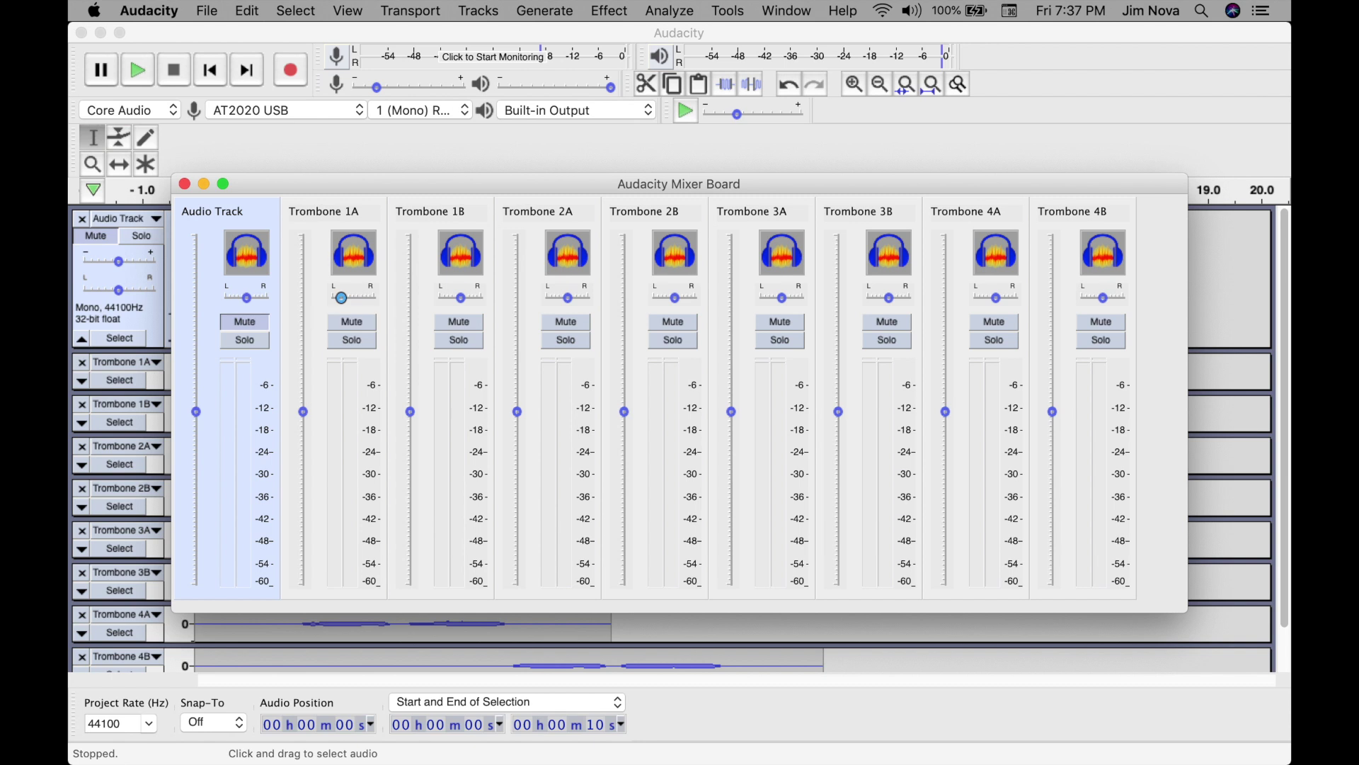
double_click(463, 301)
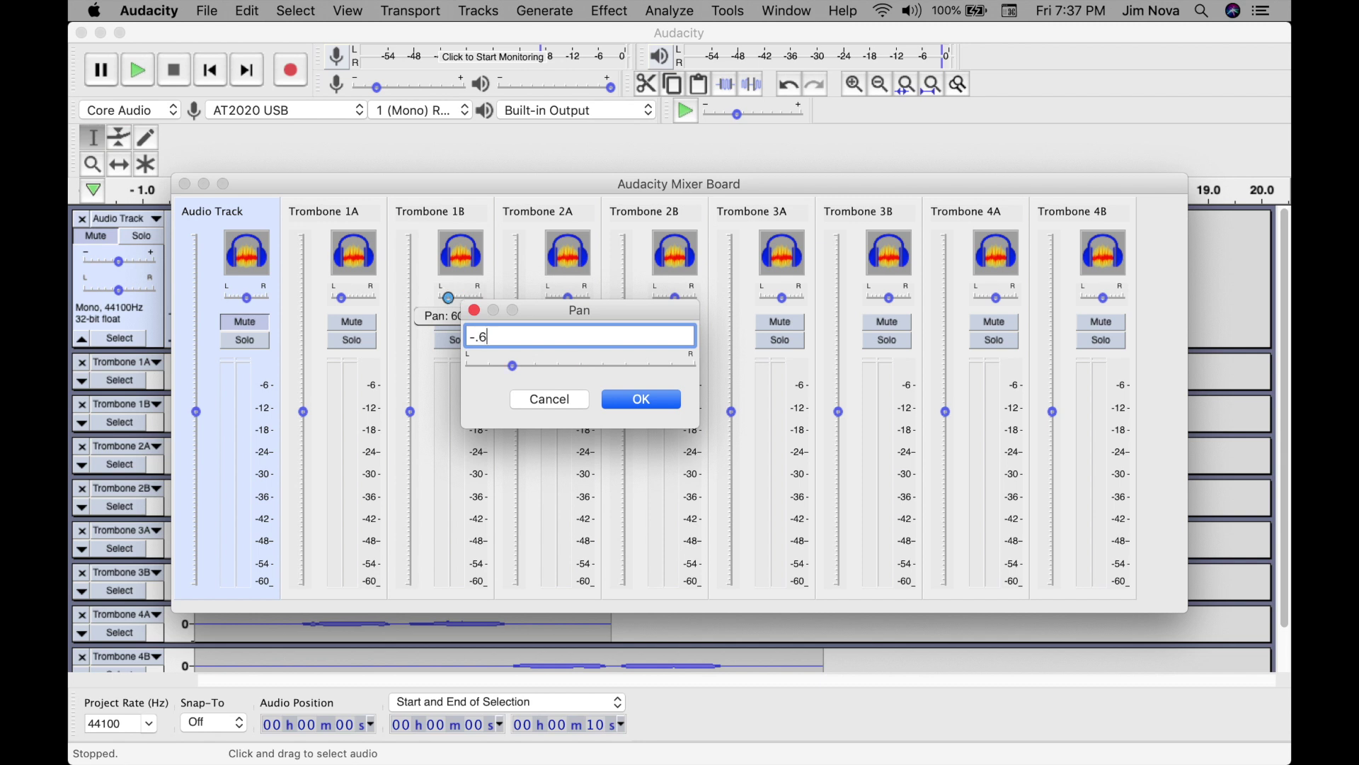
click(640, 405)
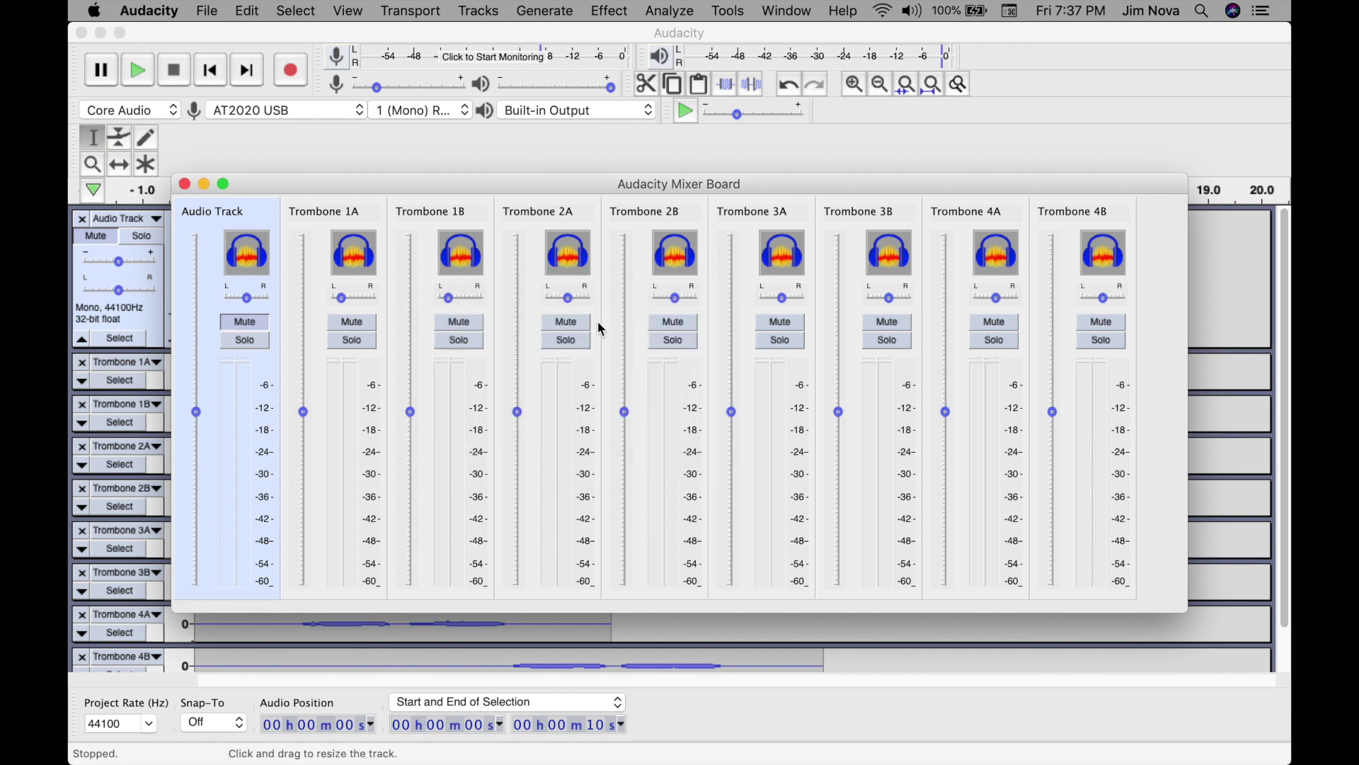
double_click(568, 300)
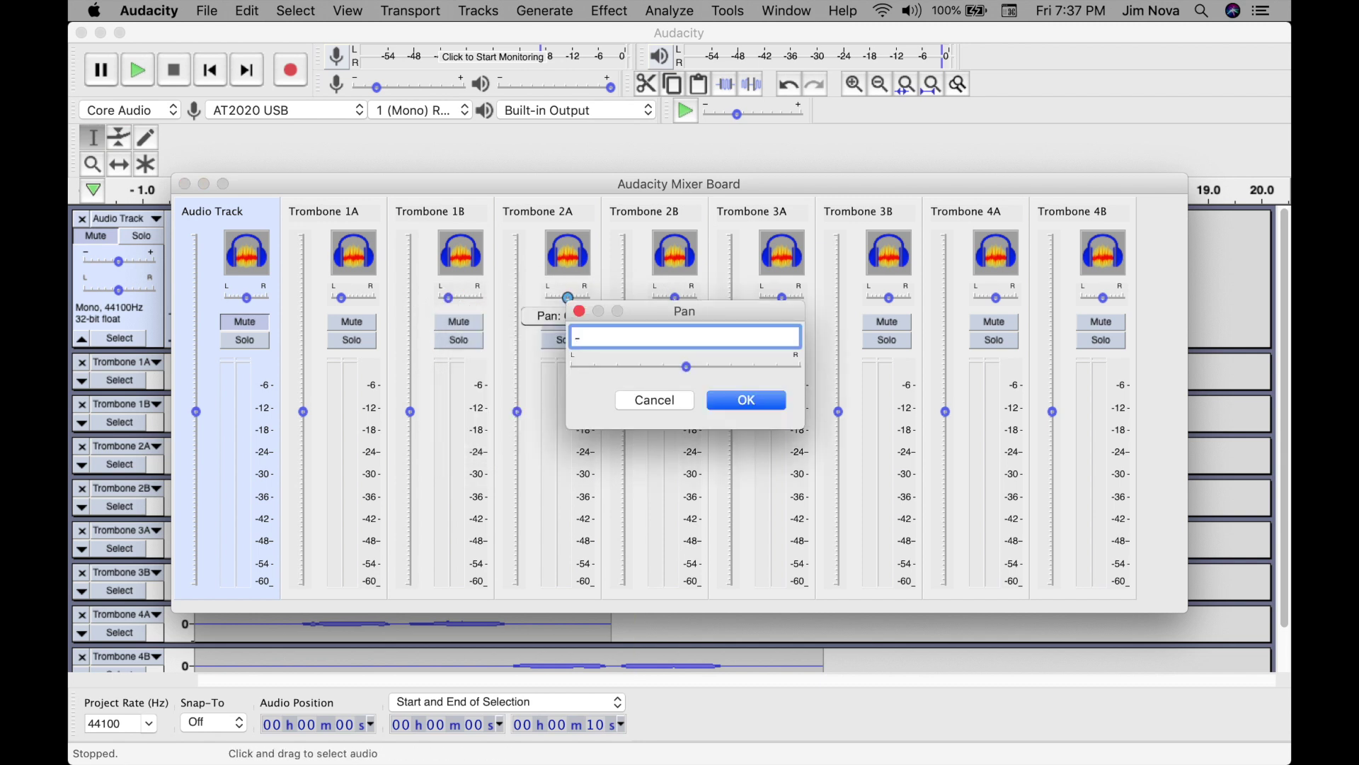
text(-.40)
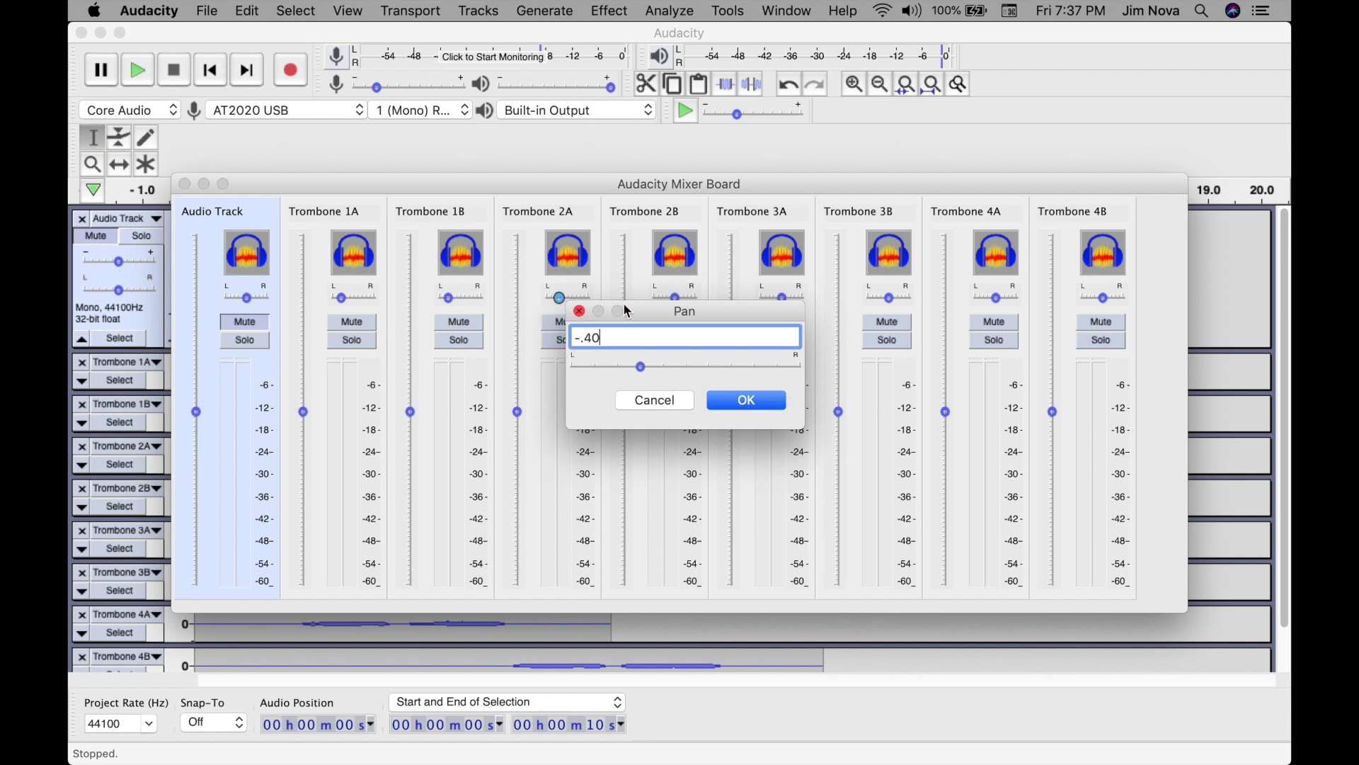
click(747, 402)
double_click(676, 298)
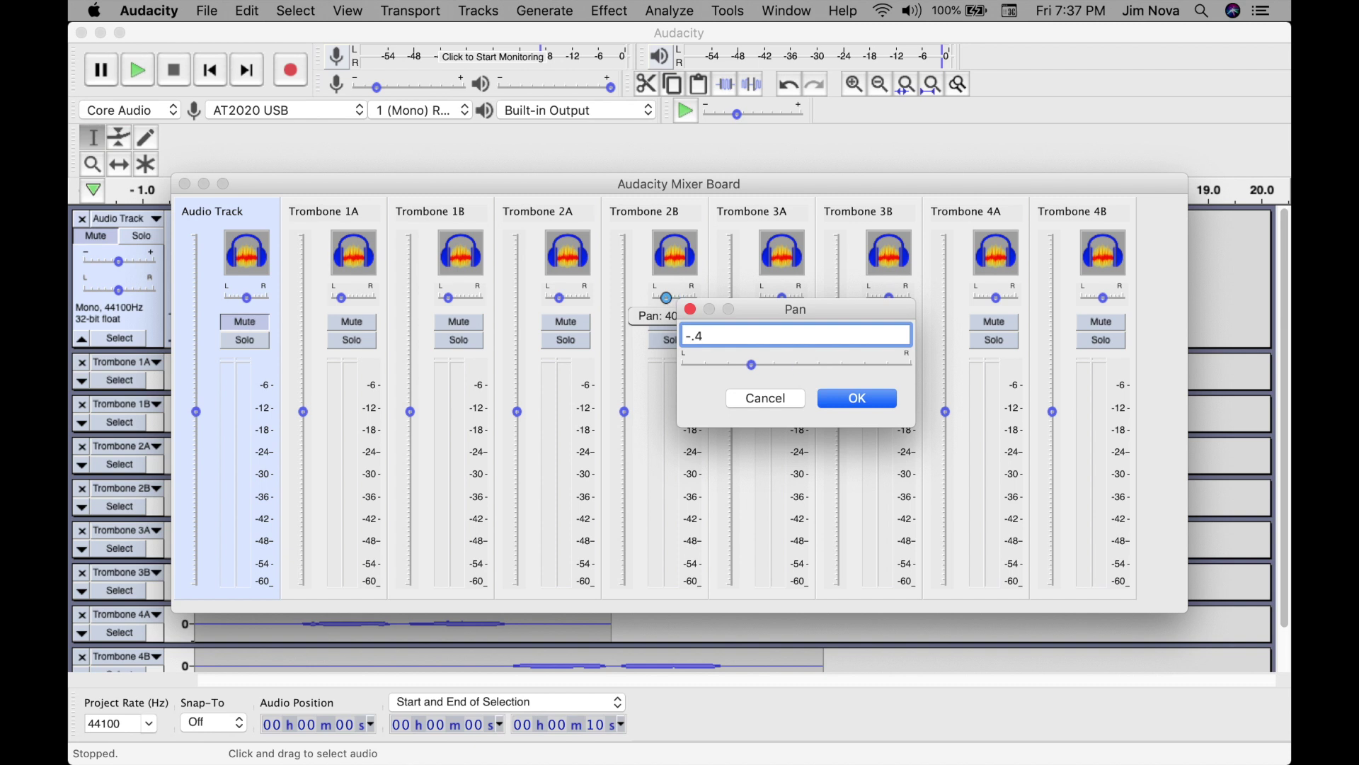
click(842, 401)
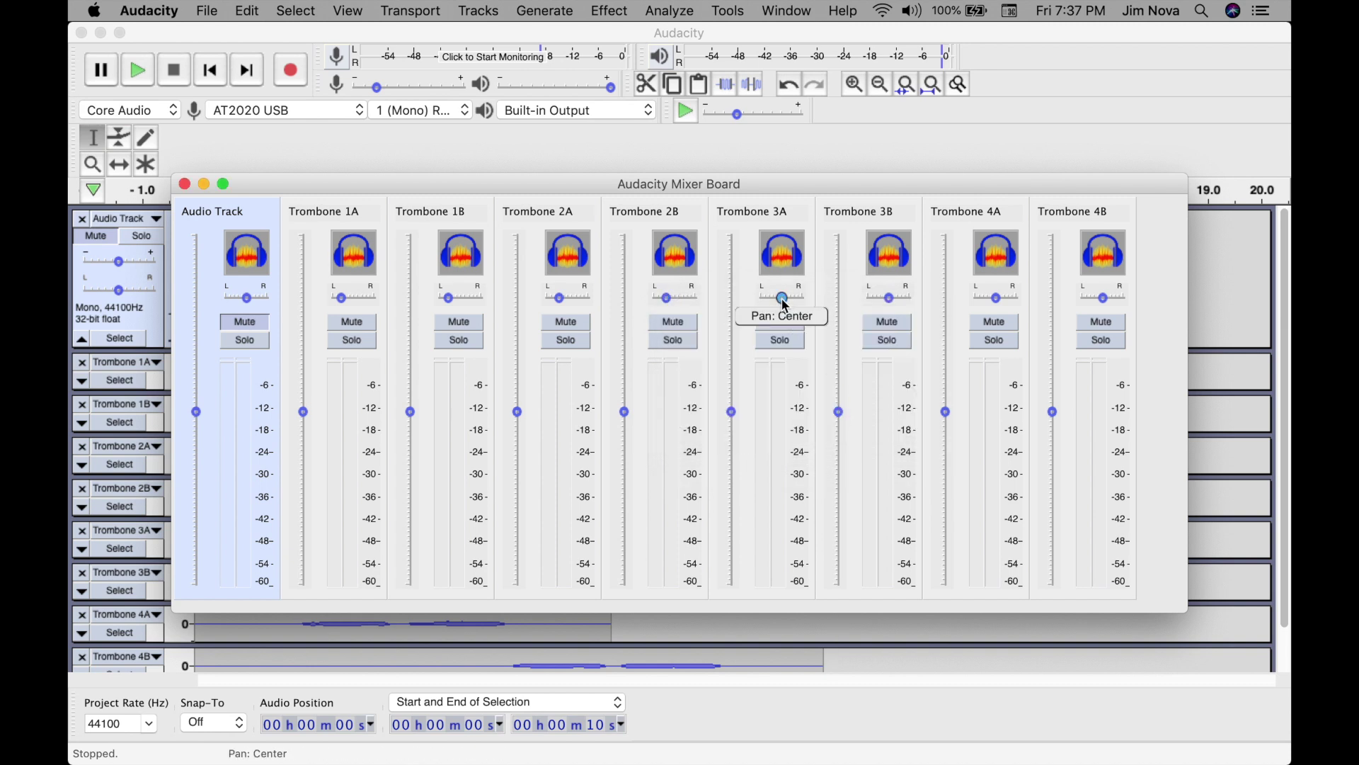
Pan Trombone 3A and 3B to 0.4 and Trombone 4A and 4B to 0.6, then close the Mixer Board.
double_click(782, 298)
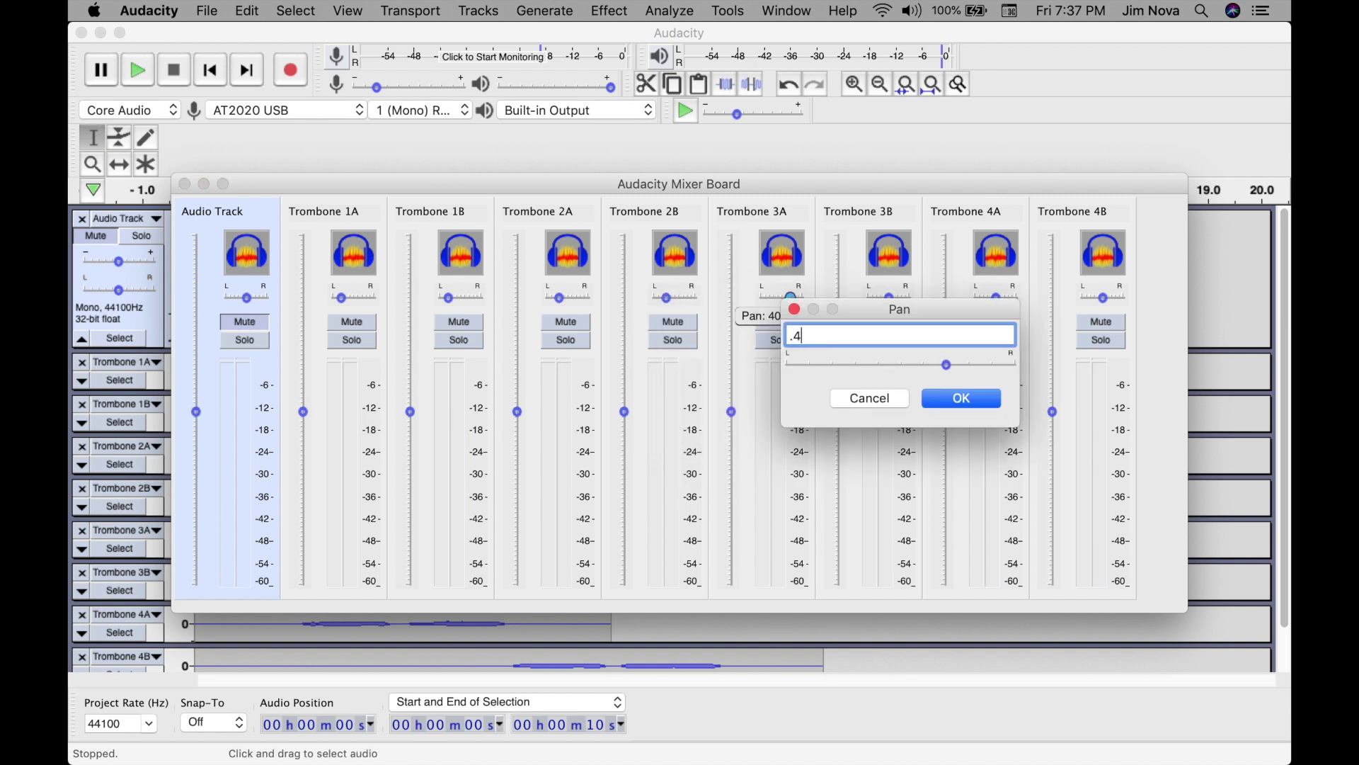
key(Return)
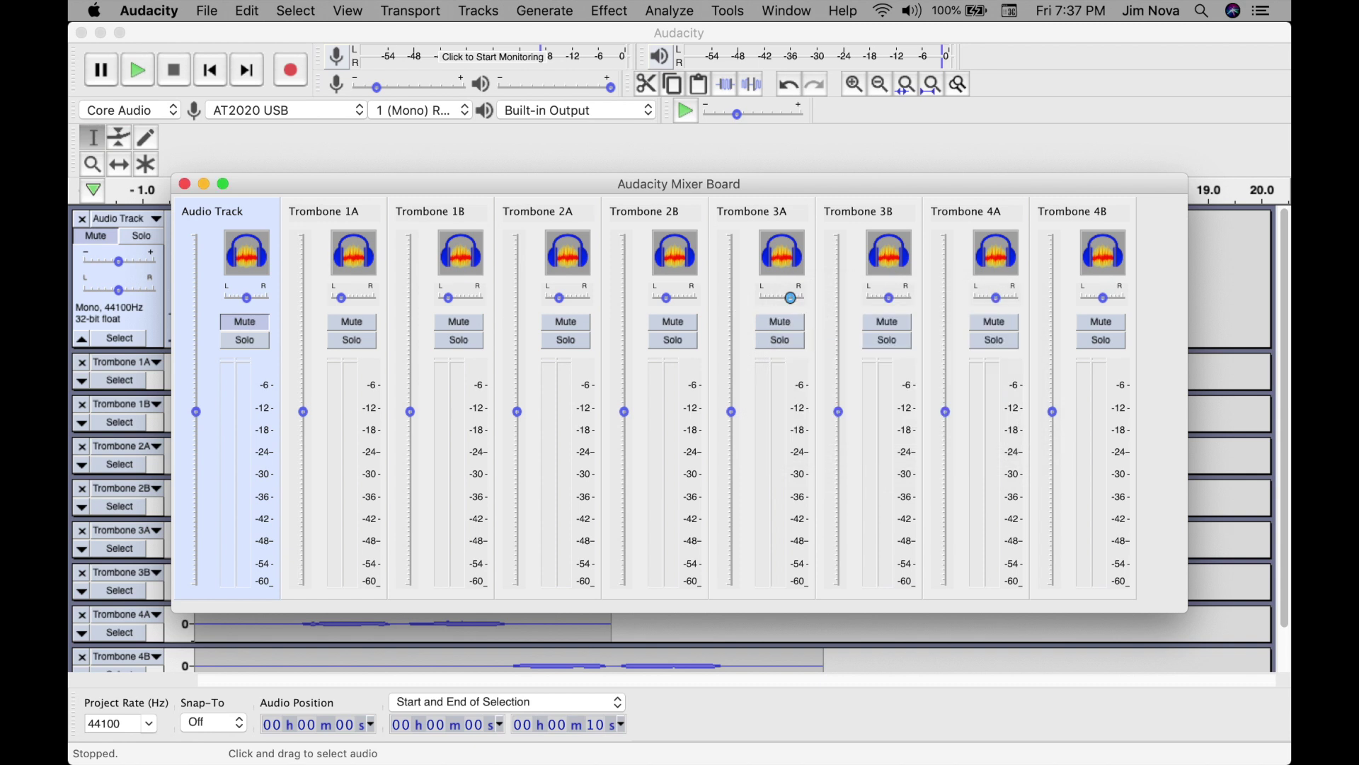
double_click(890, 299)
key(Return)
double_click(997, 300)
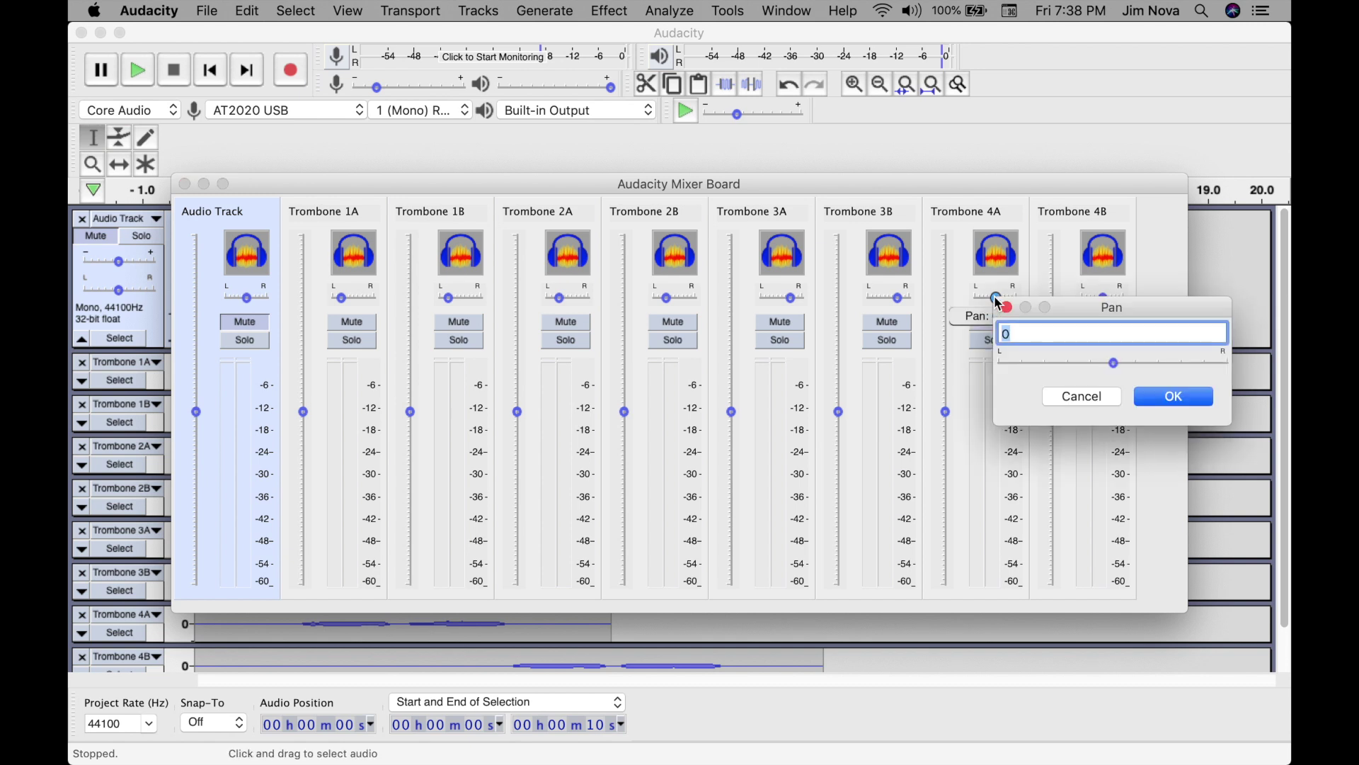
key(Return)
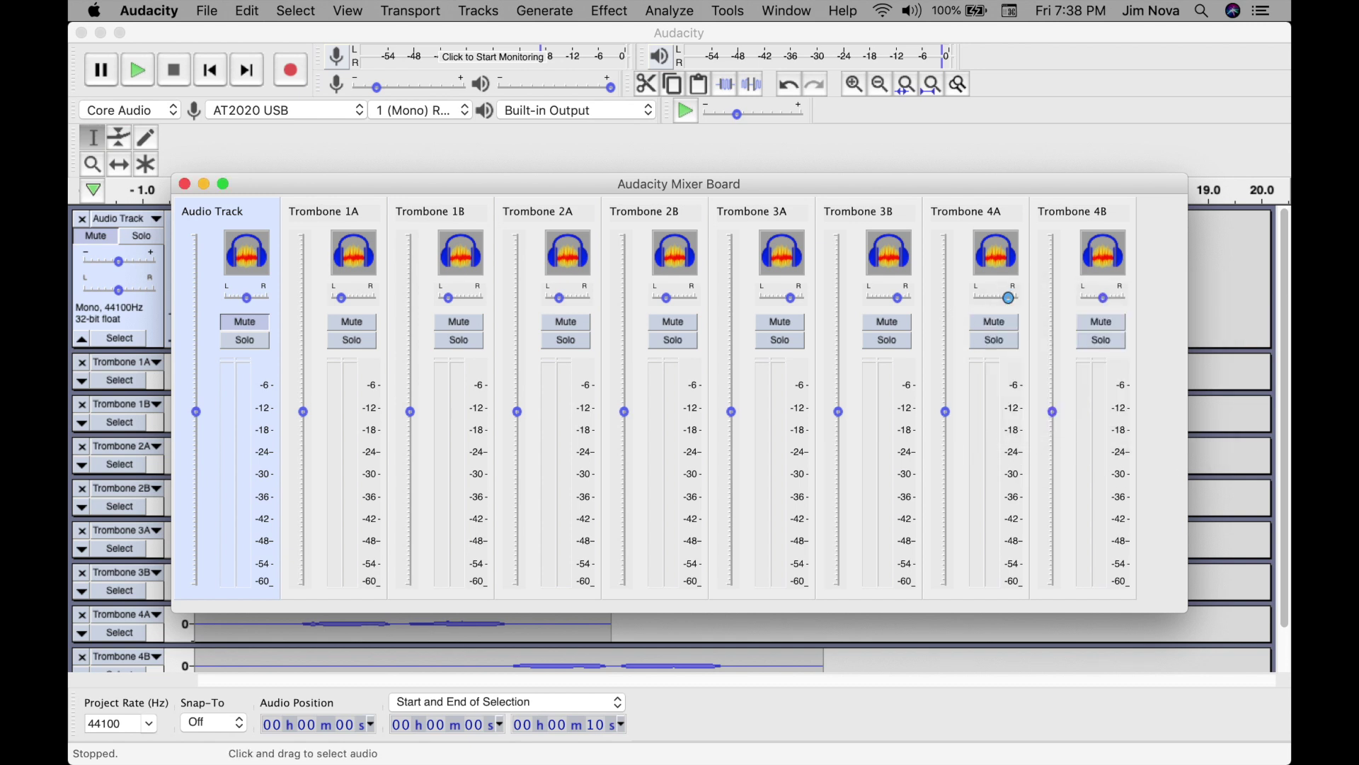
double_click(1105, 299)
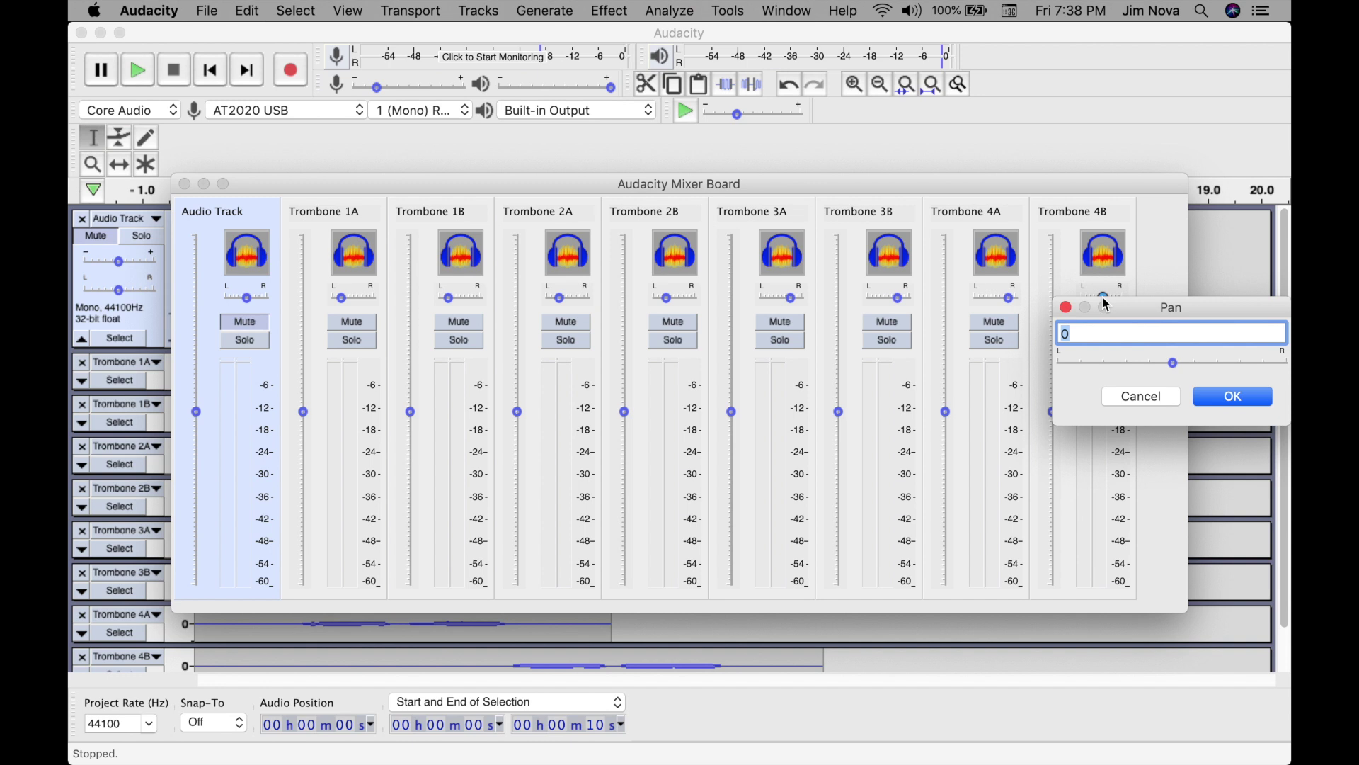
text(.6)
key(Return)
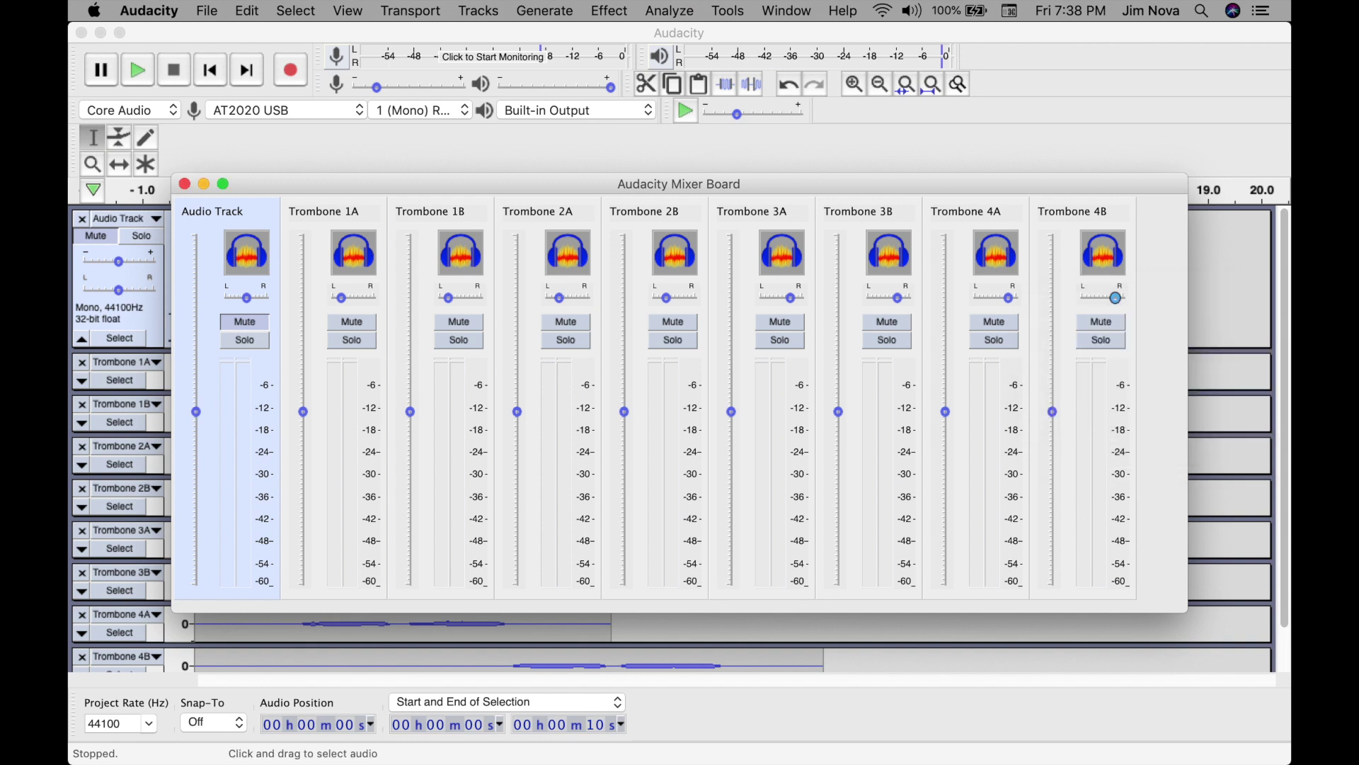
mouse_move(1116, 297)
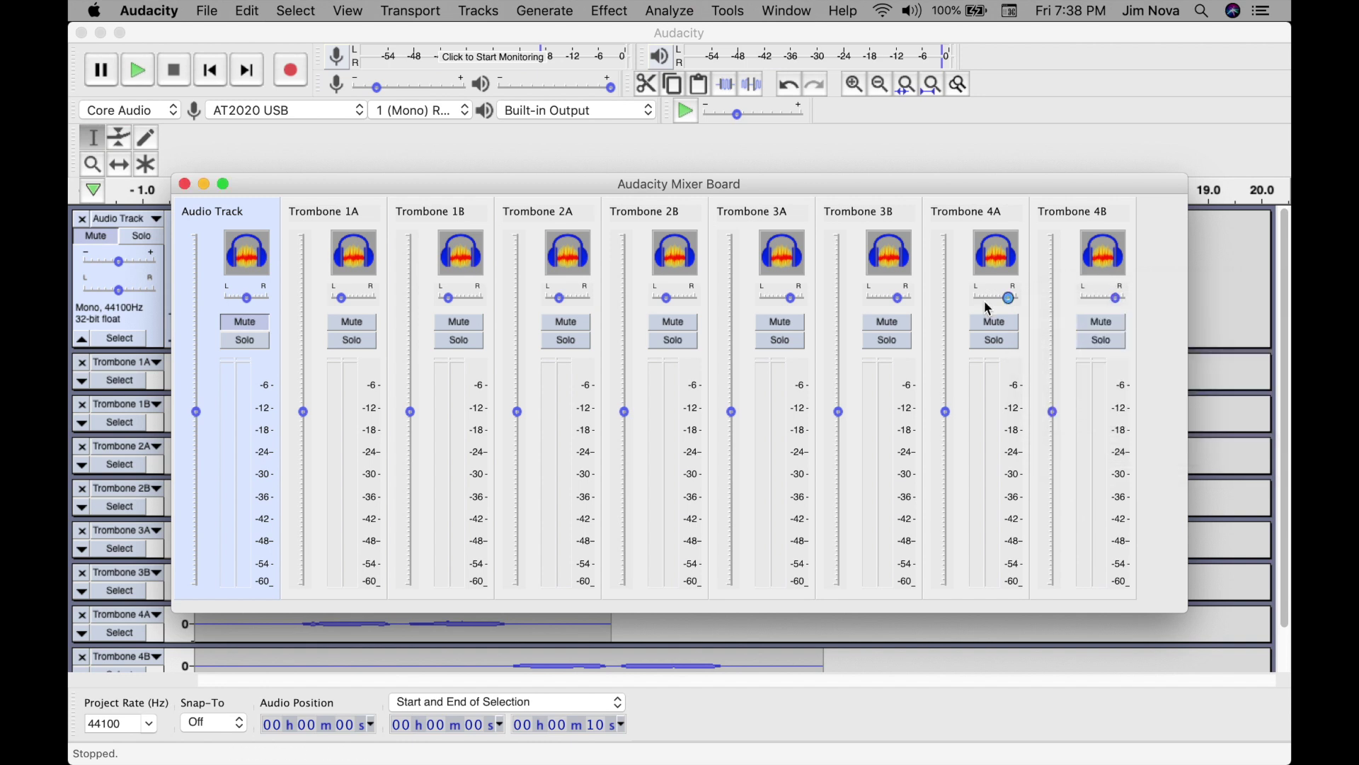
click(184, 184)
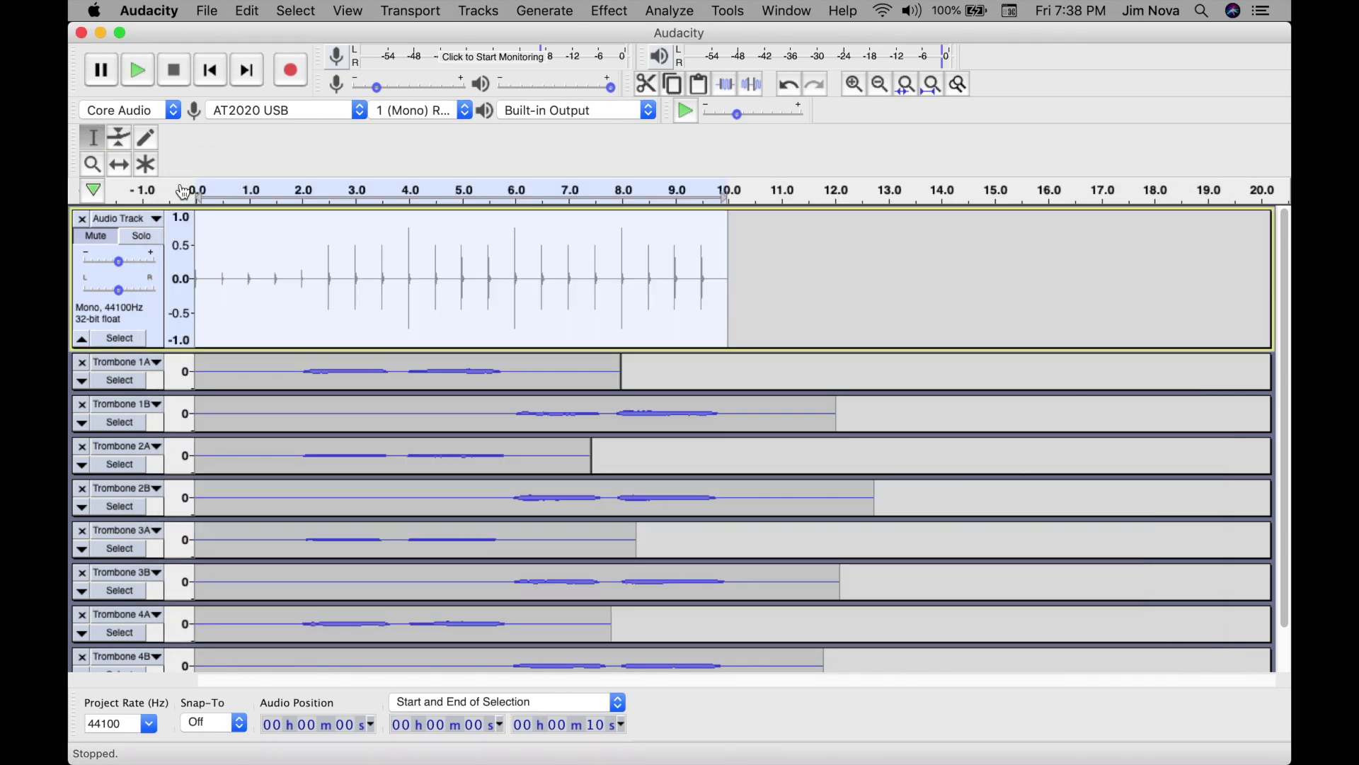
Play back the panned eight-trombone mix from the start.
click(182, 191)
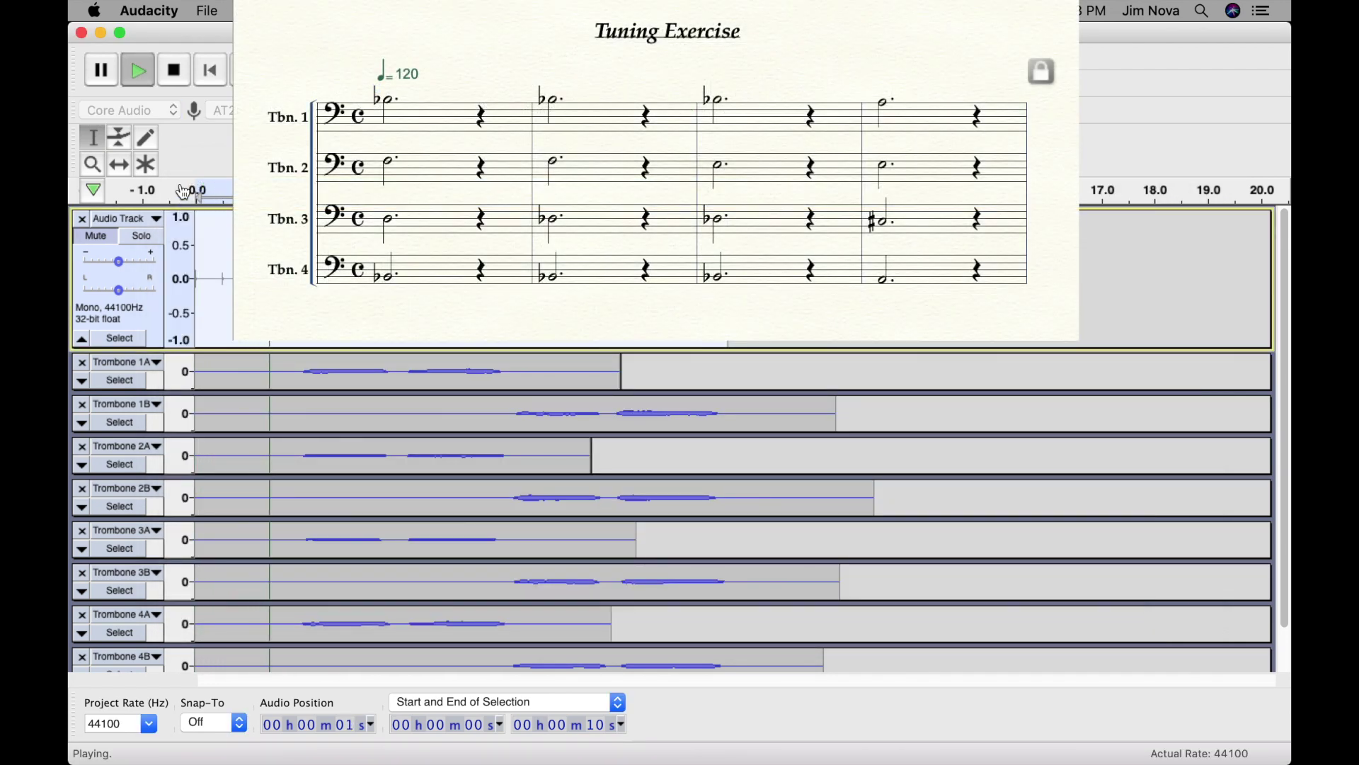